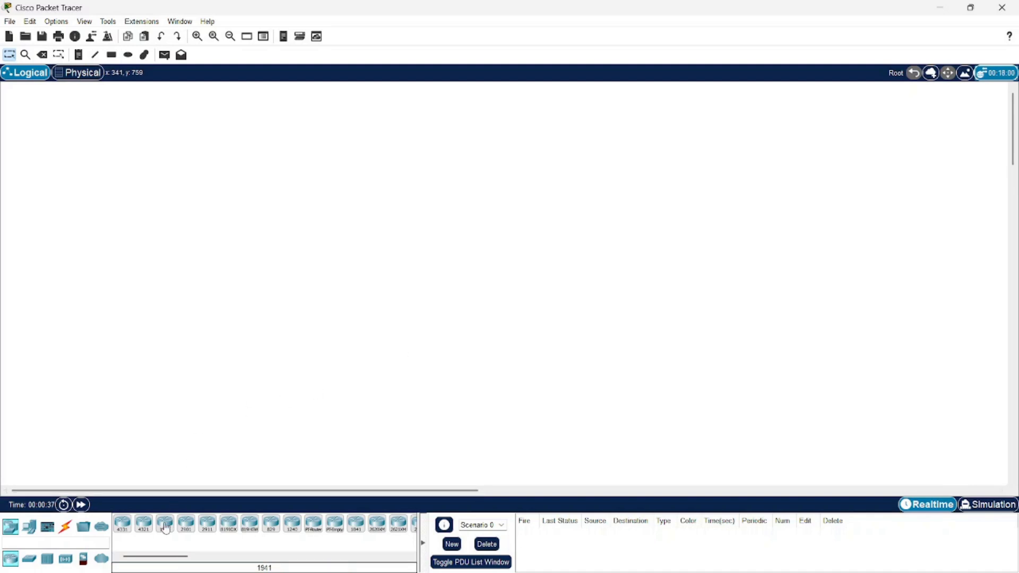
Place a 1941 router near the top centre of the workspace and a 2960 switch directly below it.
{"action": "left_click_drag", "start_coordinate": [164, 525], "coordinate": [164, 527]}
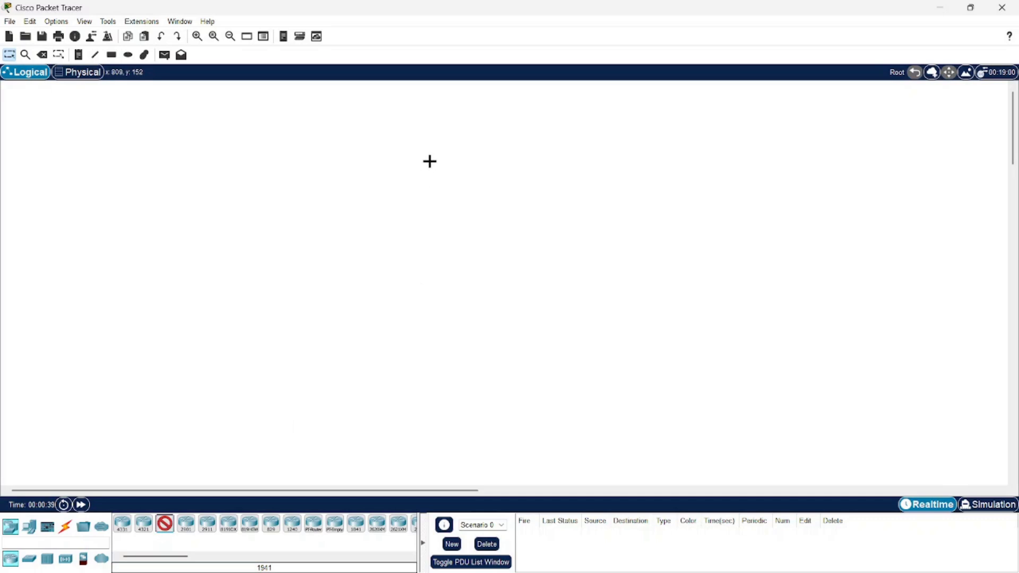
{"action": "left_click", "coordinate": [444, 135]}
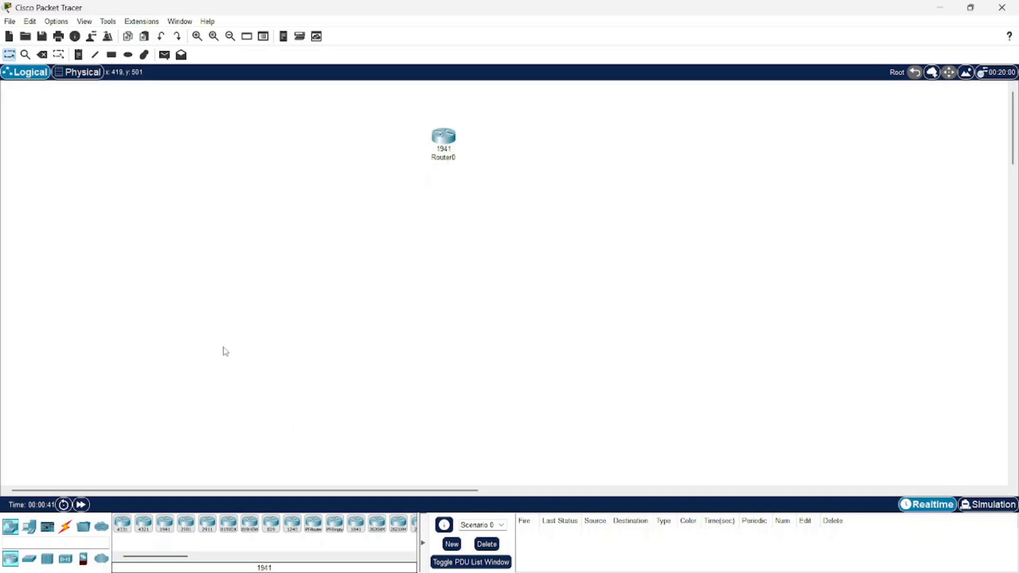
{"action": "left_click", "coordinate": [30, 559]}
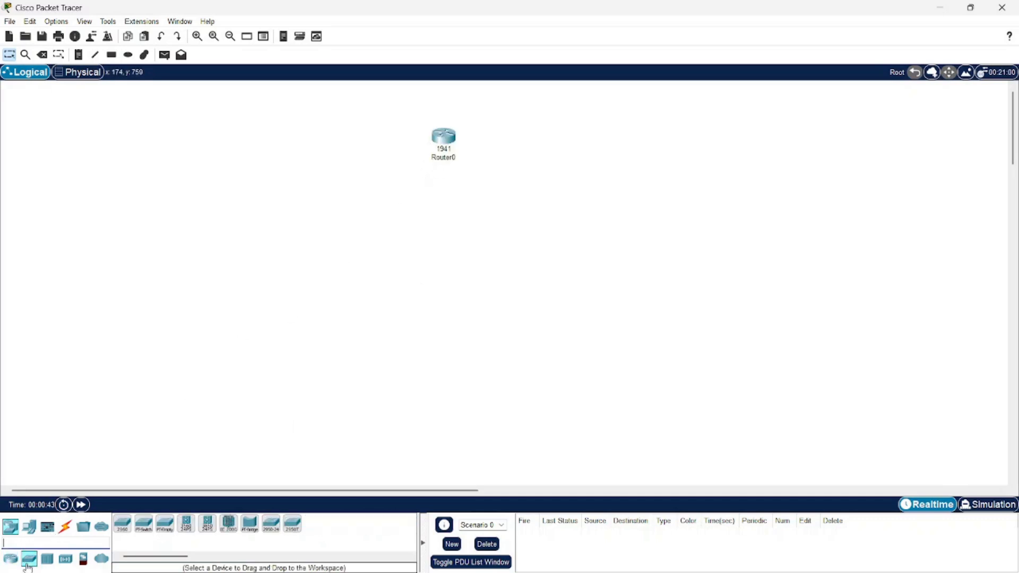
{"action": "left_click", "coordinate": [123, 525]}
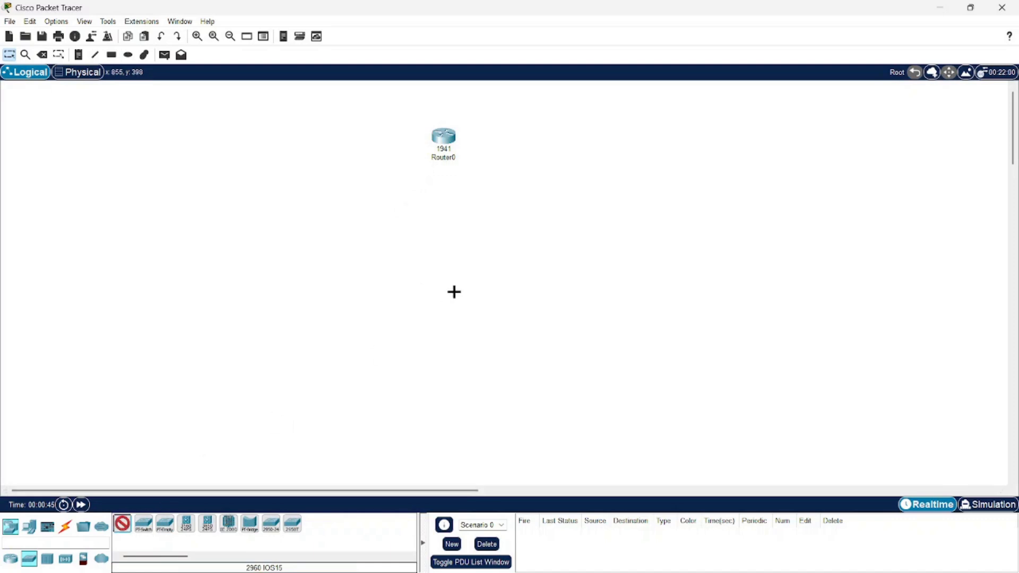
{"action": "left_click", "coordinate": [442, 241]}
Place three PC-PT end devices in an arc from the switch's lower left to just beneath it.
{"action": "left_click", "coordinate": [31, 528]}
{"action": "left_click", "coordinate": [122, 527]}
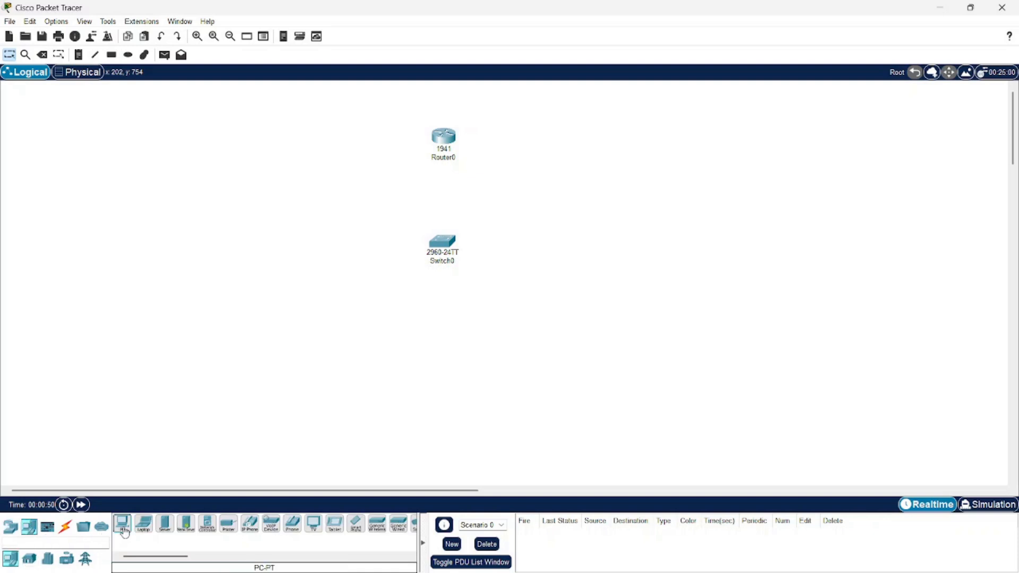
{"action": "left_click", "coordinate": [302, 297]}
{"action": "left_click", "coordinate": [122, 526]}
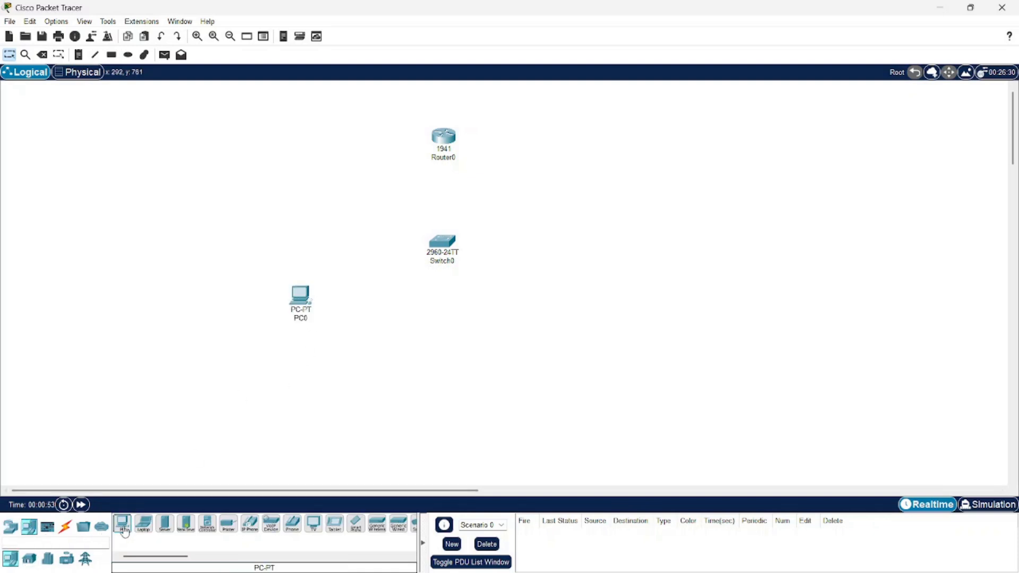
{"action": "left_click", "coordinate": [327, 345]}
{"action": "left_click", "coordinate": [122, 524]}
{"action": "left_click", "coordinate": [420, 356]}
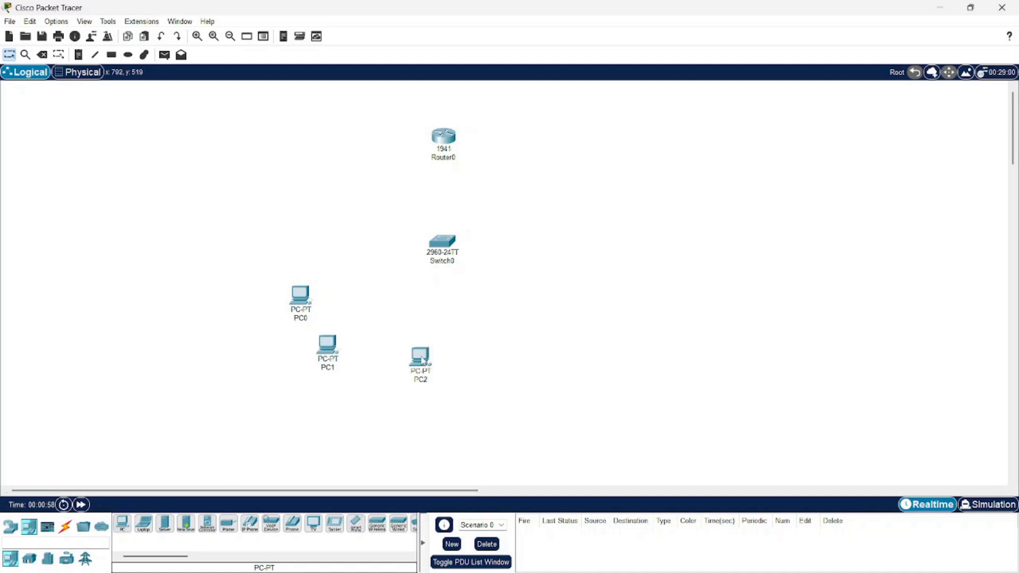
Place three more PC-PT end devices, continuing the arc from below the switch up to its right side.
{"action": "left_click", "coordinate": [122, 525]}
{"action": "left_click", "coordinate": [505, 354]}
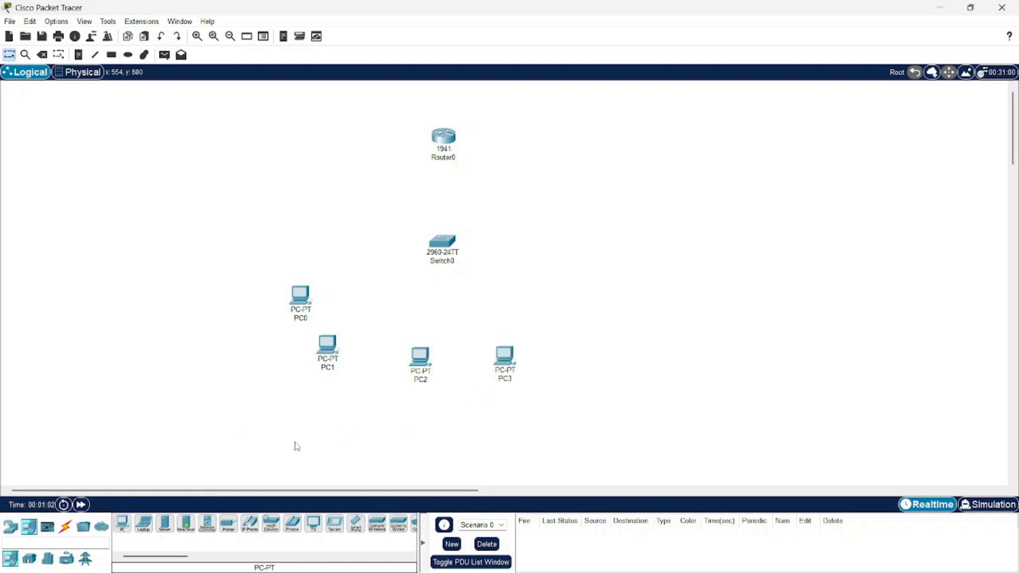
{"action": "left_click", "coordinate": [122, 526]}
{"action": "left_click", "coordinate": [584, 314]}
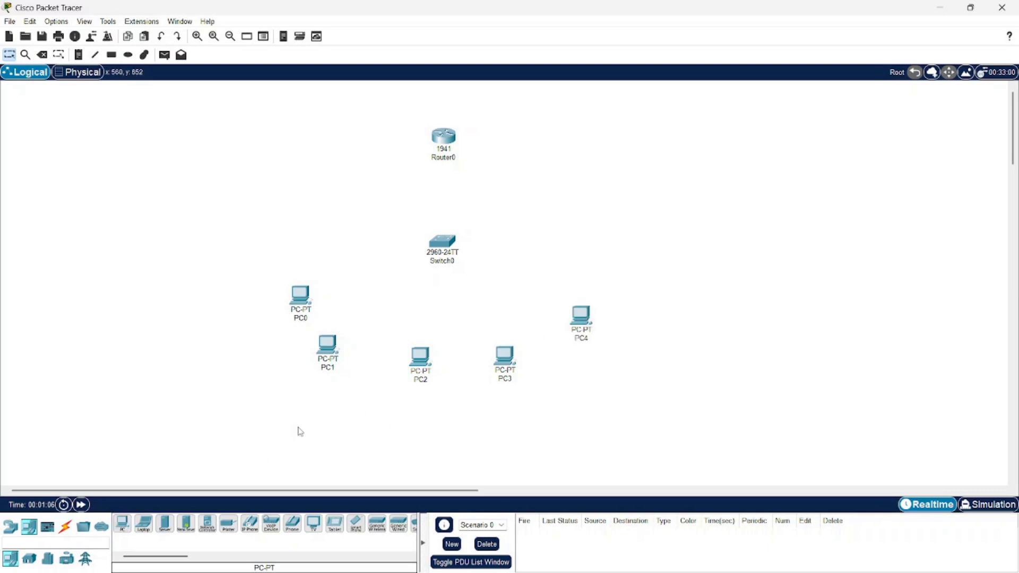
{"action": "left_click", "coordinate": [122, 525]}
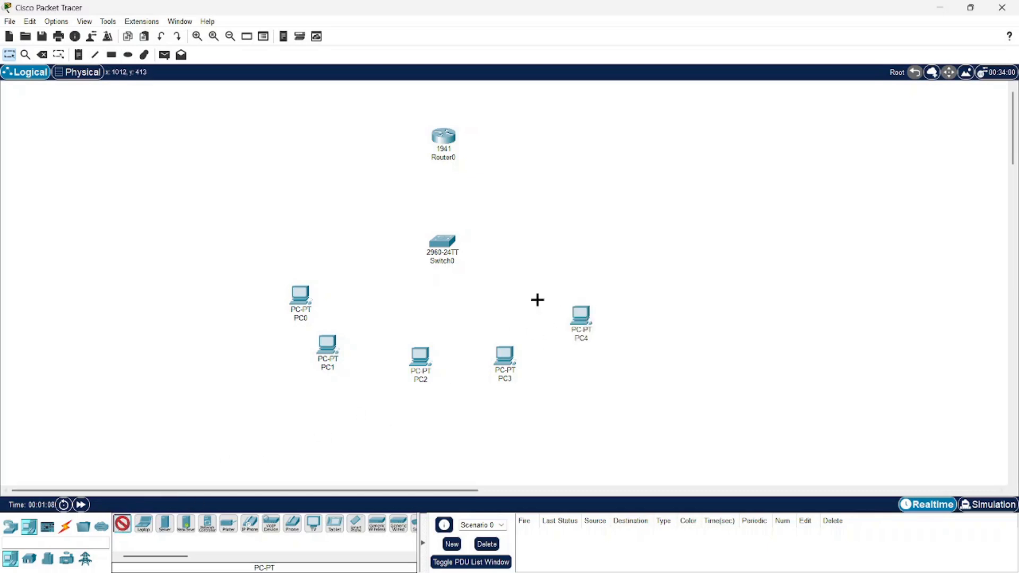
{"action": "left_click", "coordinate": [613, 260]}
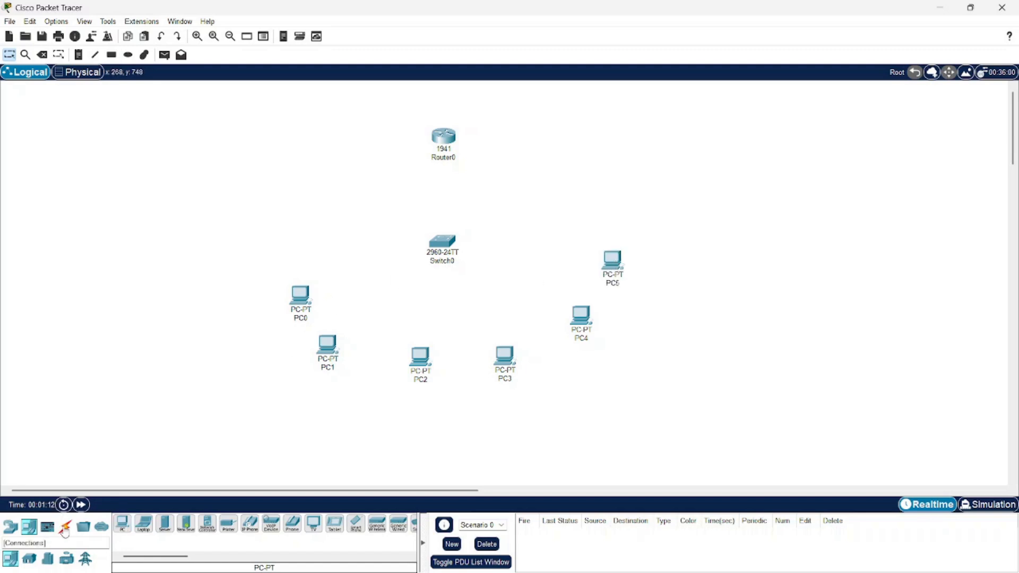
Connect PC0, PC1 and PC2 to the switch with the automatically chosen connection type.
{"action": "left_click", "coordinate": [64, 529]}
{"action": "left_click", "coordinate": [126, 531]}
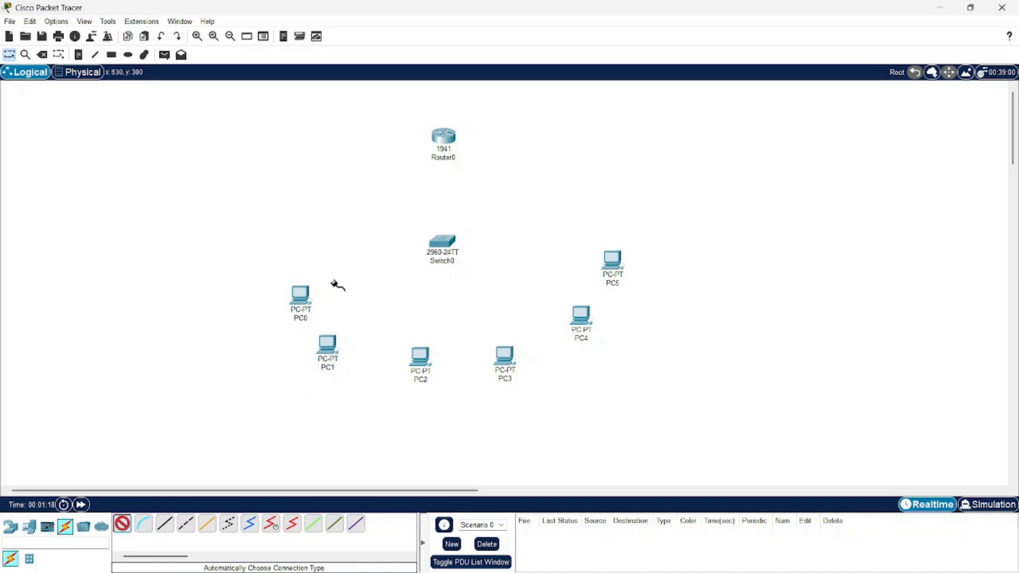
{"action": "left_click", "coordinate": [303, 294]}
{"action": "left_click", "coordinate": [443, 245]}
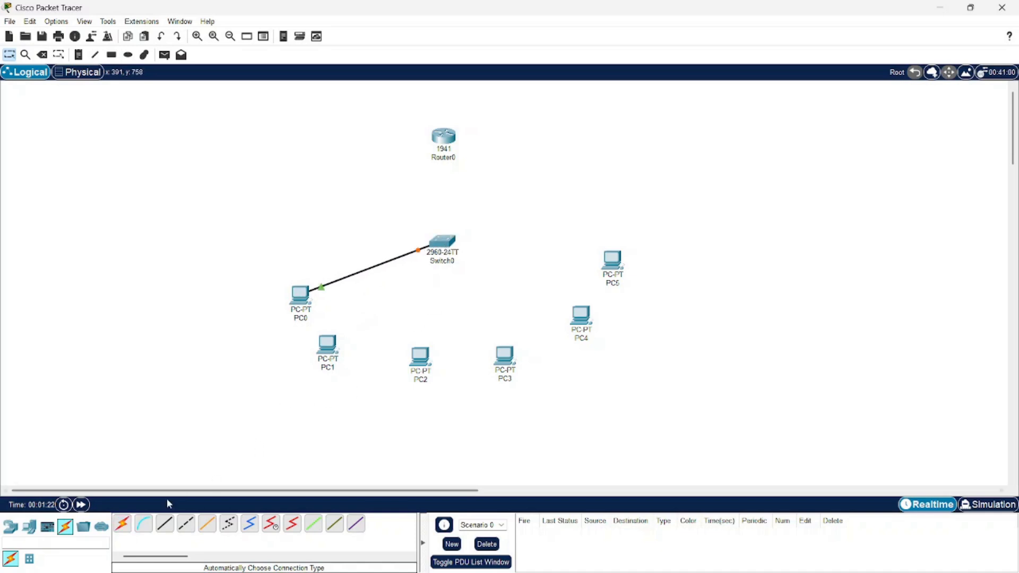
{"action": "left_click", "coordinate": [122, 524]}
{"action": "left_click", "coordinate": [327, 345]}
{"action": "left_click", "coordinate": [443, 243]}
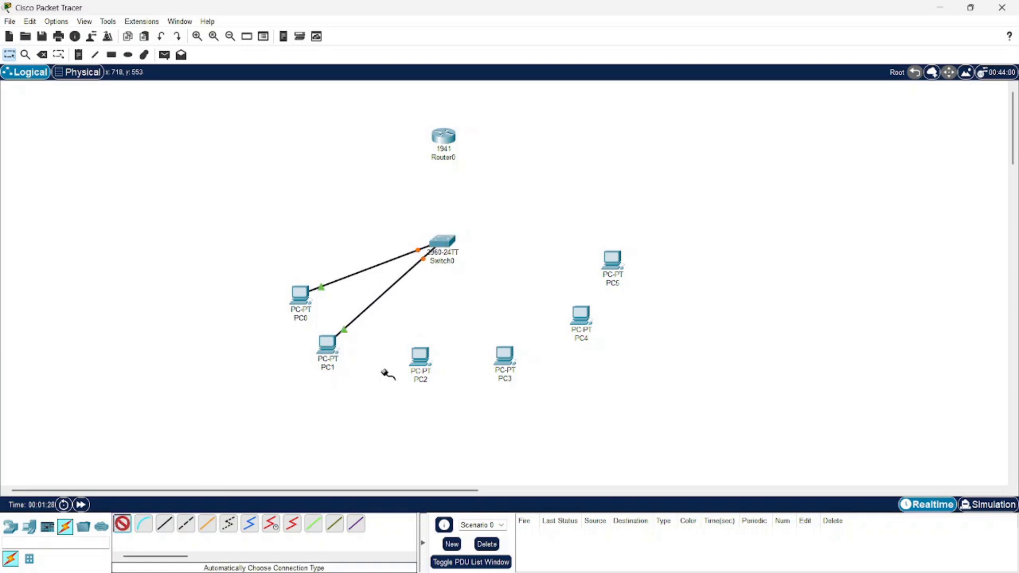
{"action": "left_click", "coordinate": [421, 355]}
{"action": "left_click", "coordinate": [437, 245]}
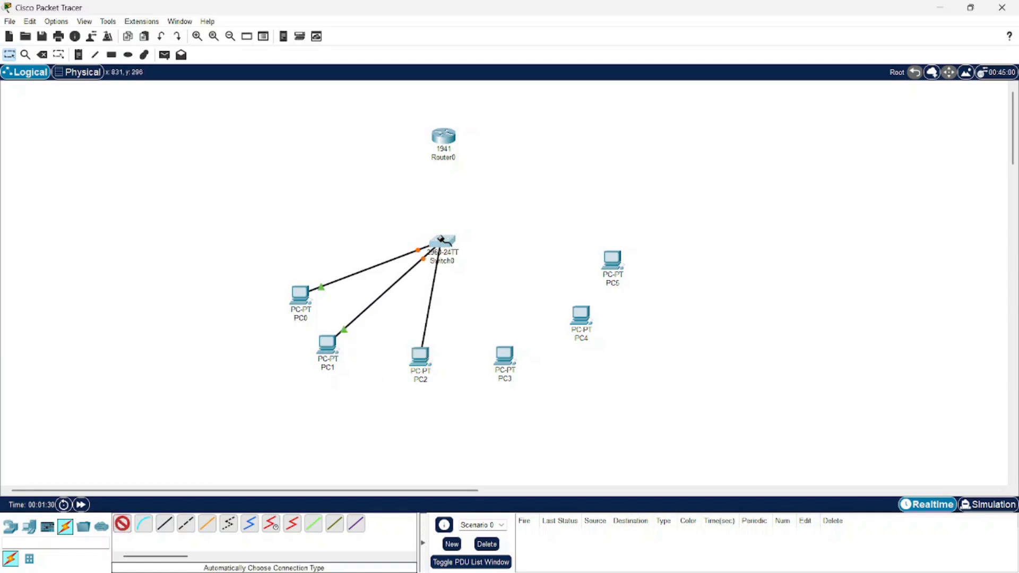
Connect PC3, PC4 and PC5 to the switch with the automatically chosen connection type.
{"action": "left_click", "coordinate": [122, 527]}
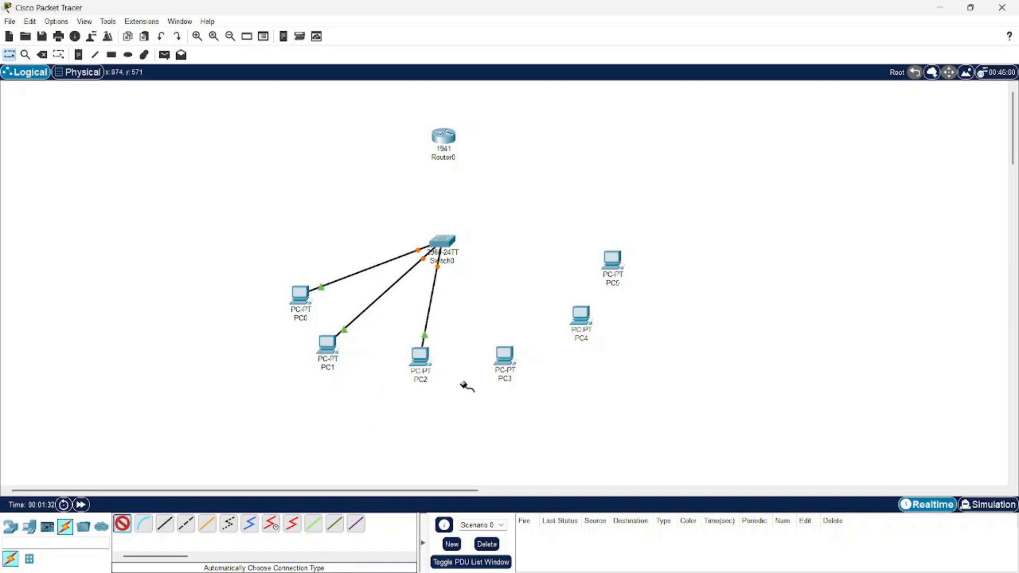
{"action": "left_click", "coordinate": [508, 355]}
{"action": "left_click", "coordinate": [444, 242]}
{"action": "left_click", "coordinate": [122, 525]}
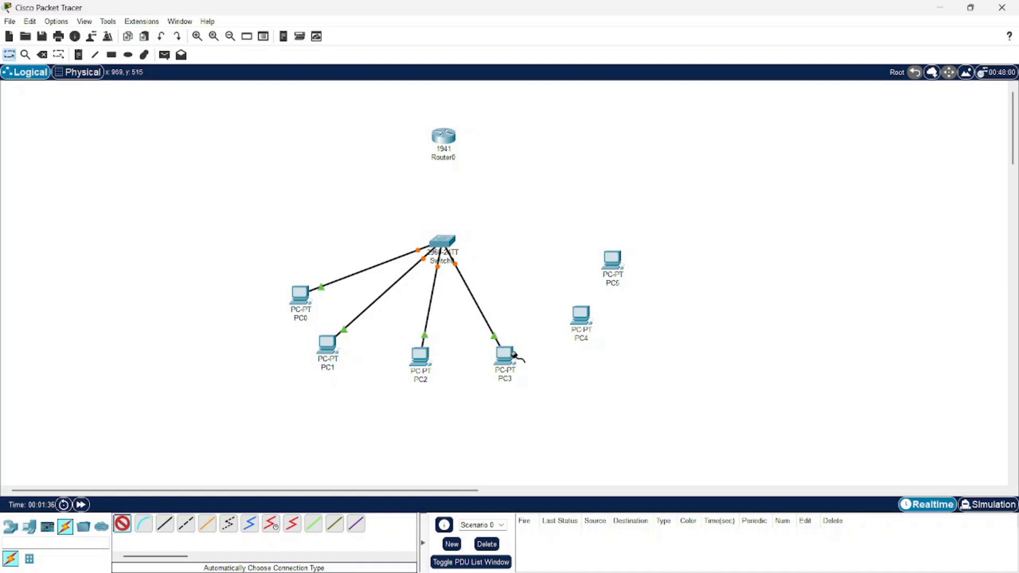
{"action": "left_click", "coordinate": [581, 316]}
{"action": "left_click", "coordinate": [448, 246]}
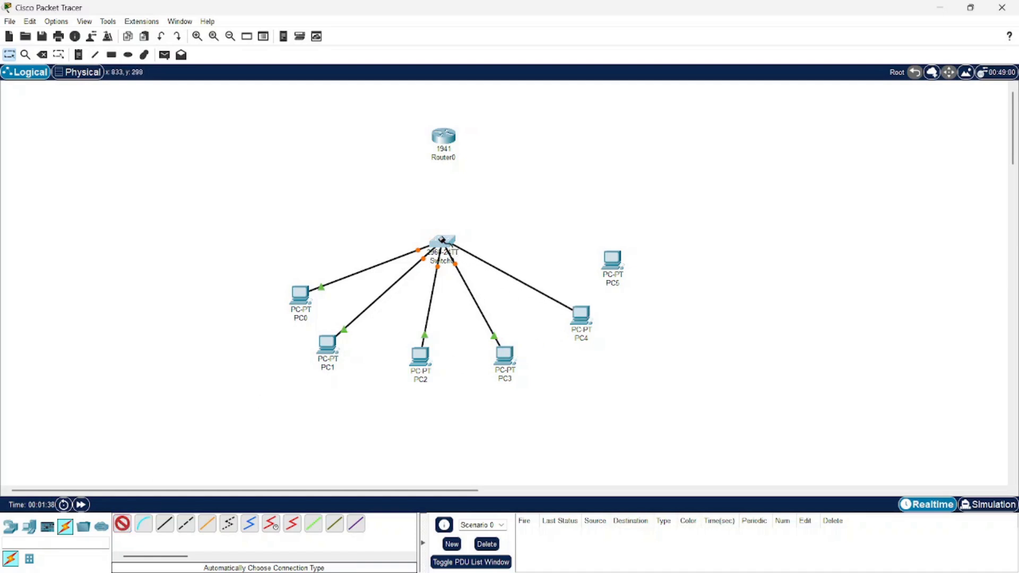
{"action": "left_click", "coordinate": [121, 524]}
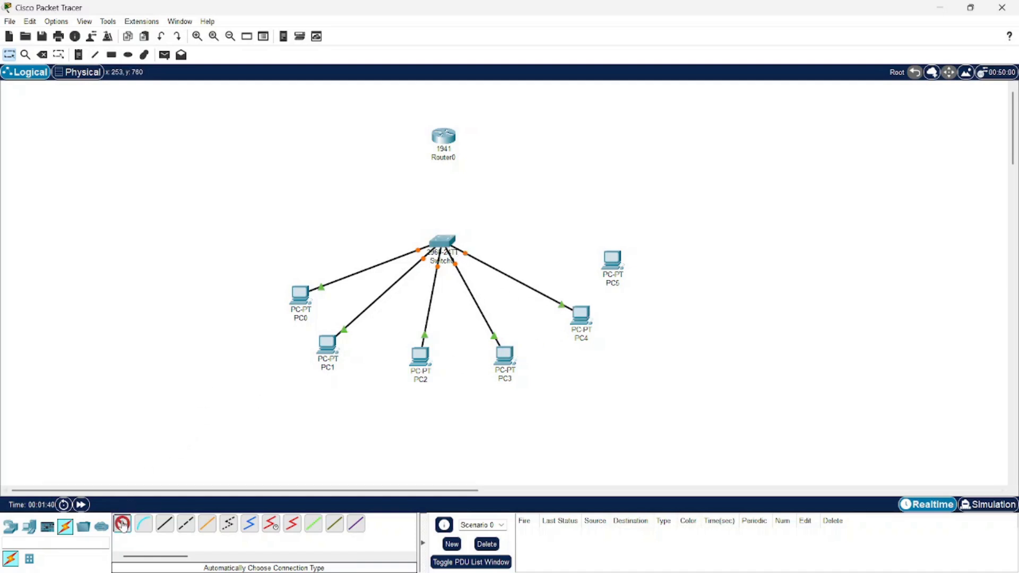
{"action": "left_click", "coordinate": [615, 260]}
{"action": "left_click", "coordinate": [444, 243]}
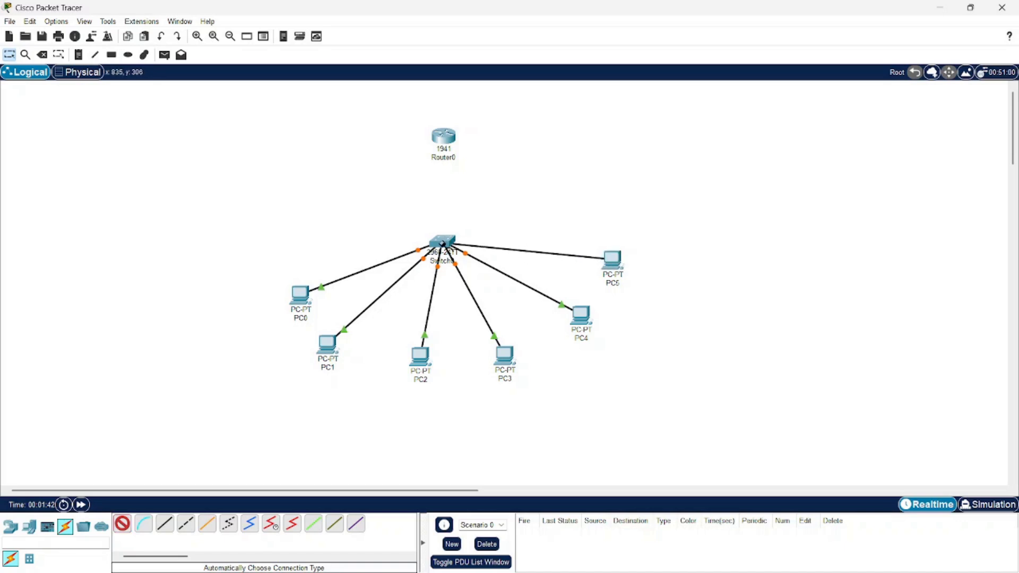
Connect the switch to the 1941 router with the automatically chosen connection type.
{"action": "left_click", "coordinate": [122, 524]}
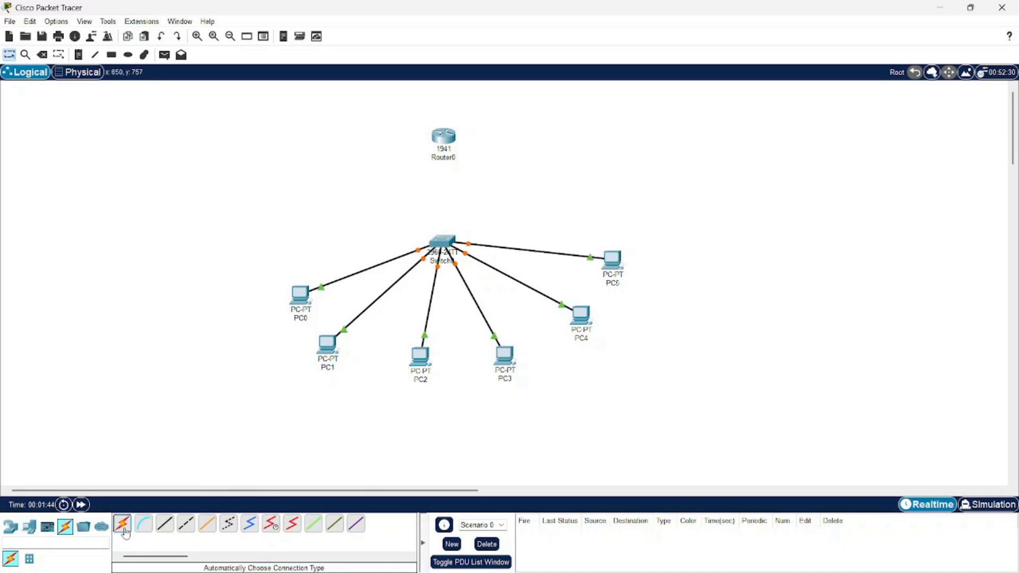
{"action": "left_click", "coordinate": [441, 242]}
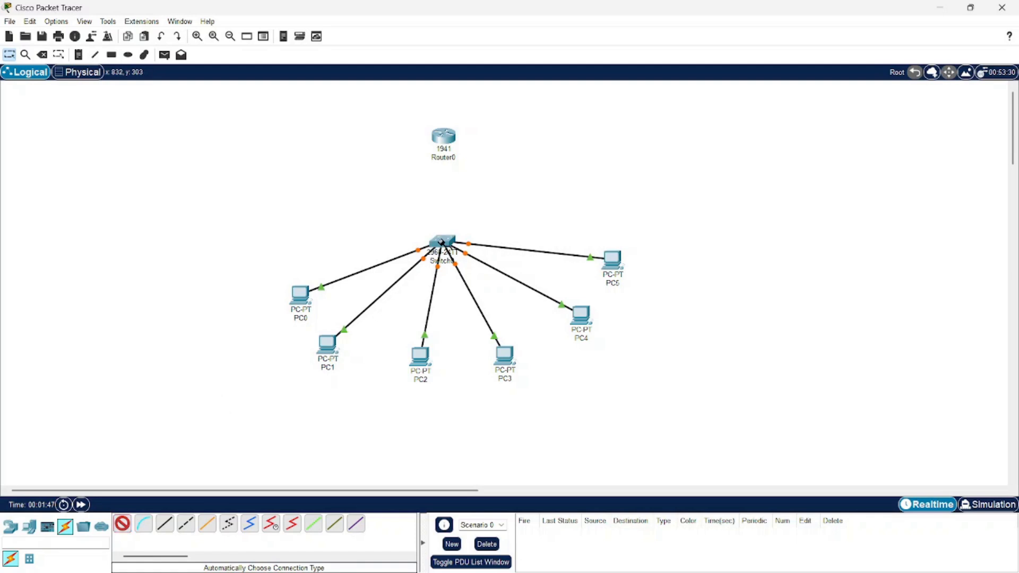
{"action": "left_click", "coordinate": [445, 137]}
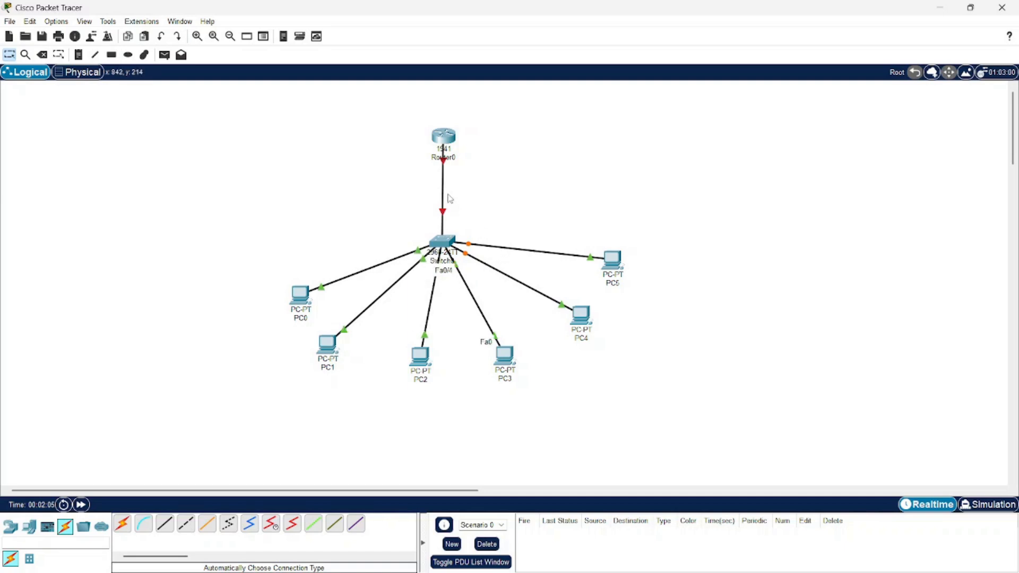
Set the switch's FastEthernet0/7 interface to Trunk mode and close the switch's configuration window.
{"action": "left_click", "coordinate": [444, 241]}
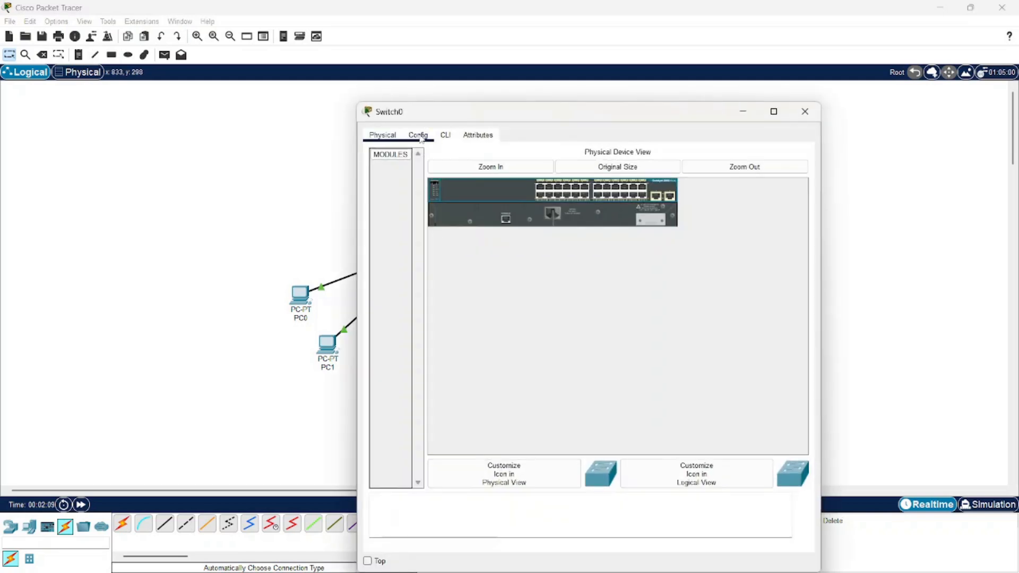
{"action": "left_click", "coordinate": [421, 137]}
{"action": "left_click", "coordinate": [430, 296]}
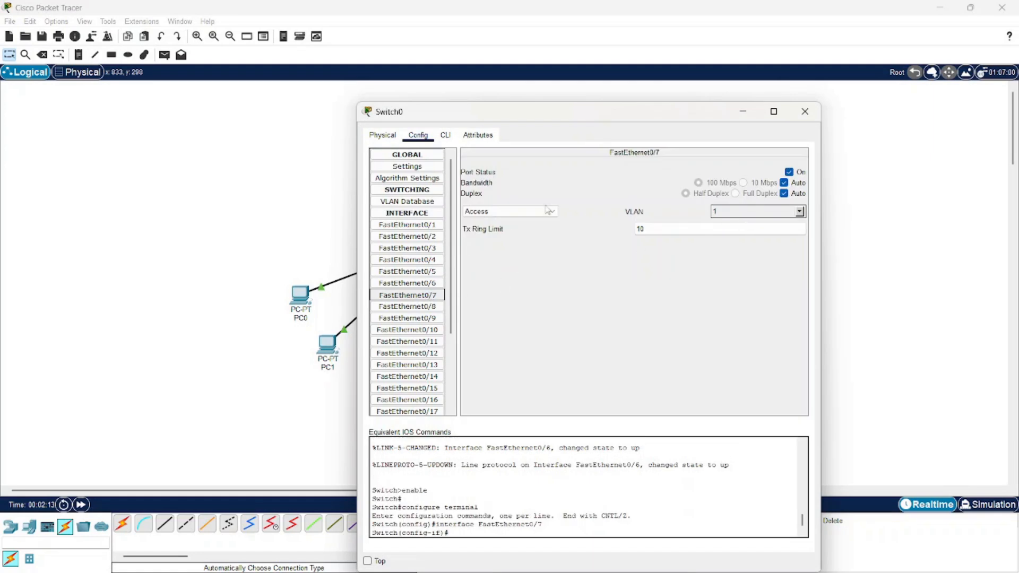
{"action": "left_click", "coordinate": [547, 210]}
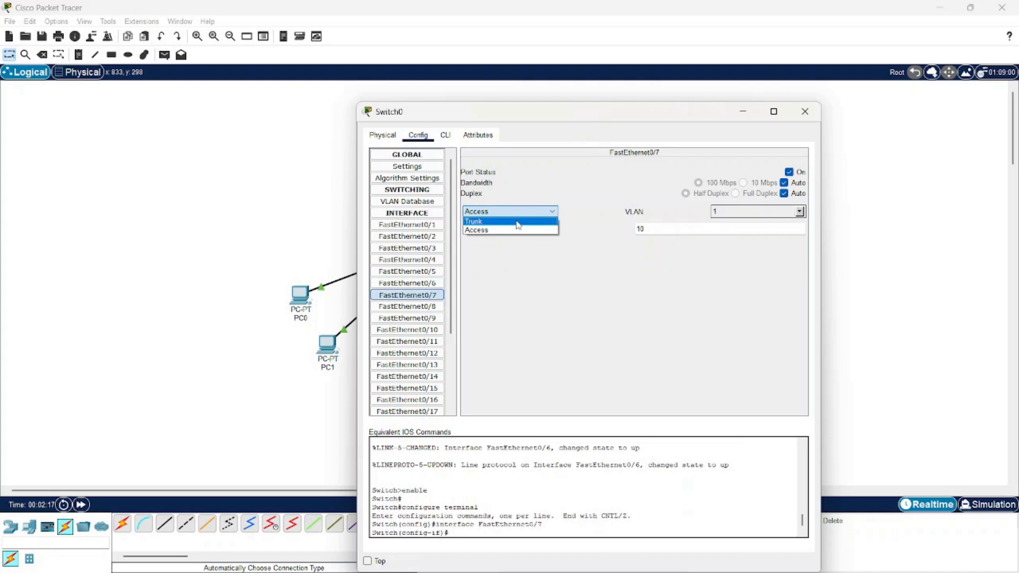
{"action": "left_click", "coordinate": [518, 222]}
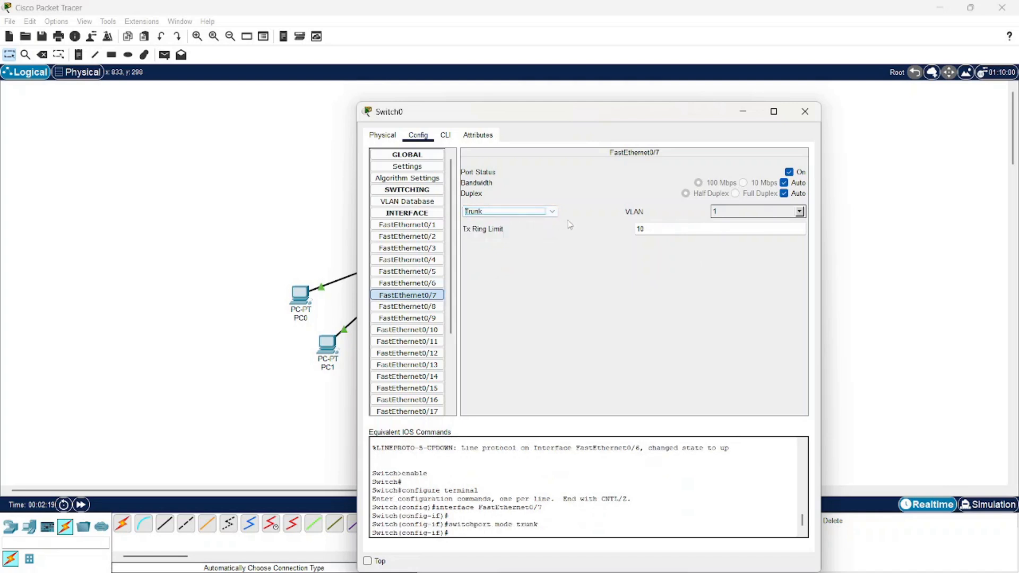
{"action": "left_click", "coordinate": [551, 213]}
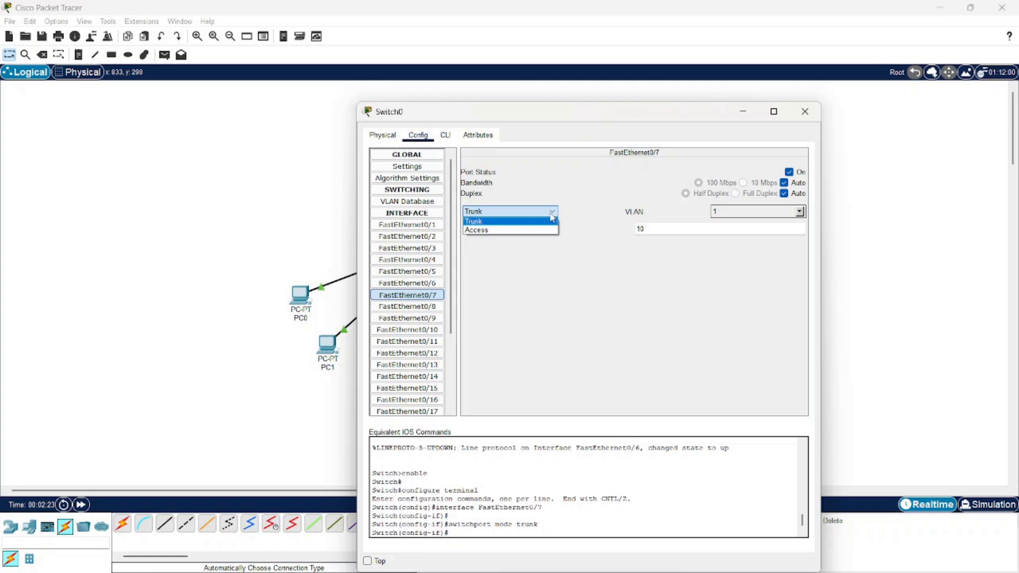
{"action": "left_click", "coordinate": [592, 211]}
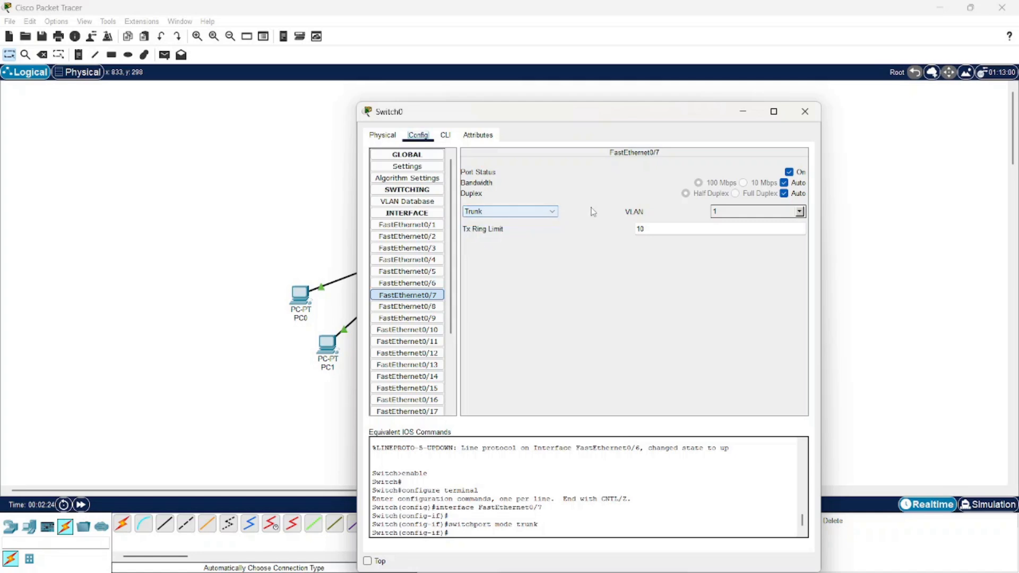
{"action": "left_click", "coordinate": [804, 117]}
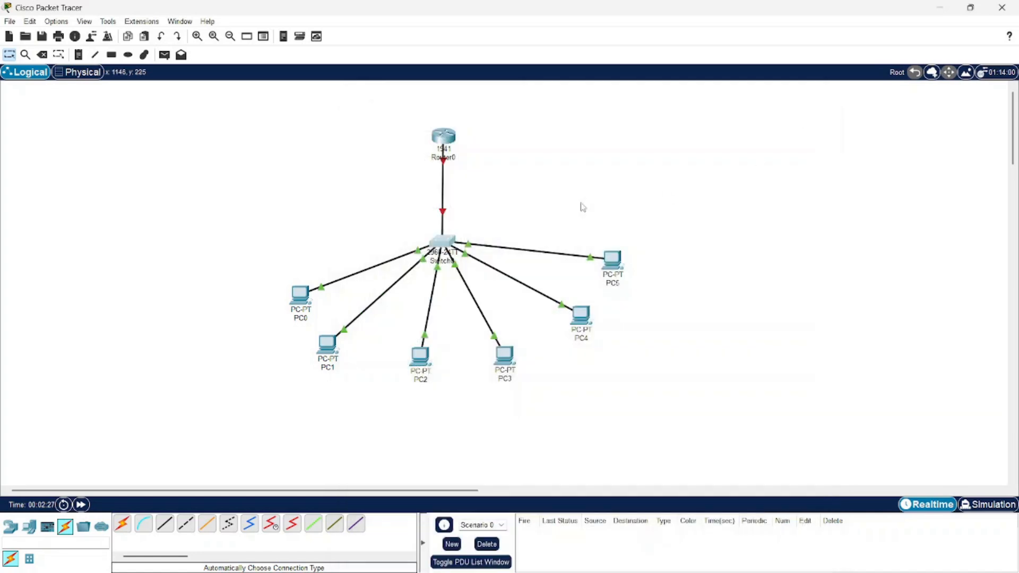
Spread the outer PCs apart by moving PC0, PC1, PC5 and PC4 upward and farther from the switch.
{"action": "left_click_drag", "start_coordinate": [300, 293], "coordinate": [281, 246]}
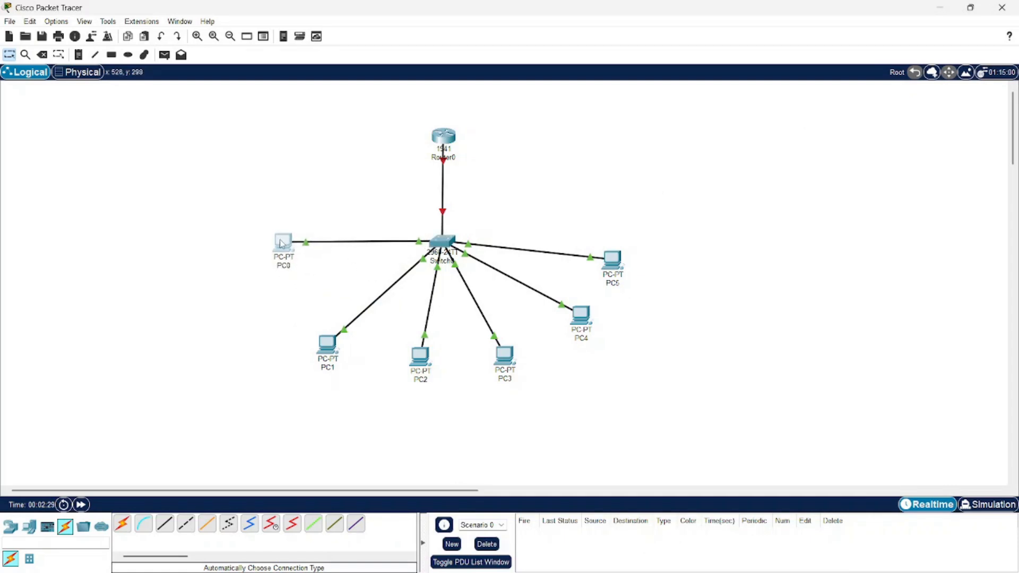
{"action": "left_click_drag", "start_coordinate": [325, 336], "coordinate": [291, 306]}
{"action": "left_click_drag", "start_coordinate": [612, 261], "coordinate": [625, 232]}
{"action": "left_click_drag", "start_coordinate": [584, 319], "coordinate": [618, 297]}
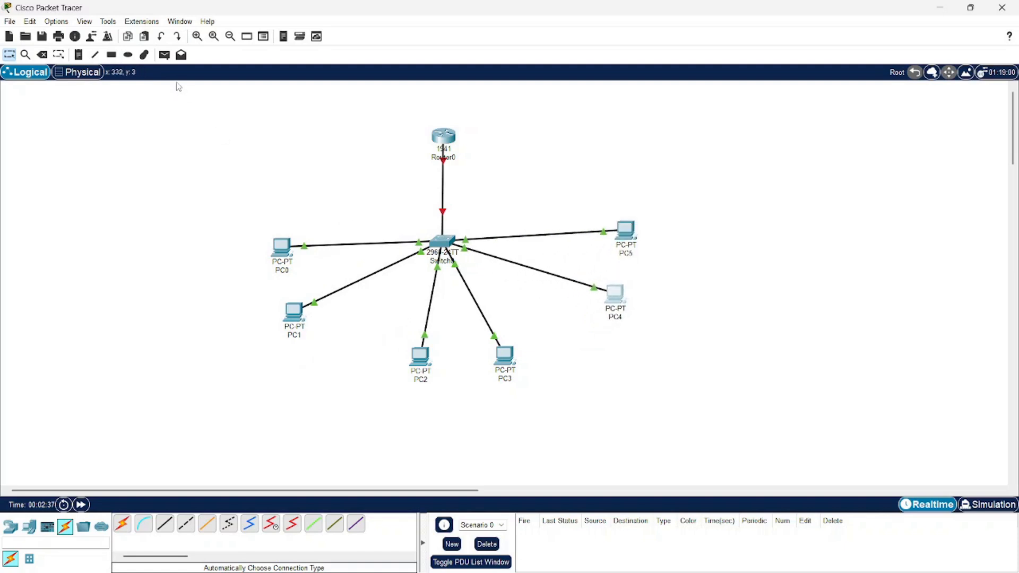
Draw a light-orange filled ellipse enclosing PC0 and PC1.
{"action": "left_click", "coordinate": [167, 58]}
{"action": "left_click", "coordinate": [9, 55]}
{"action": "left_click", "coordinate": [128, 55]}
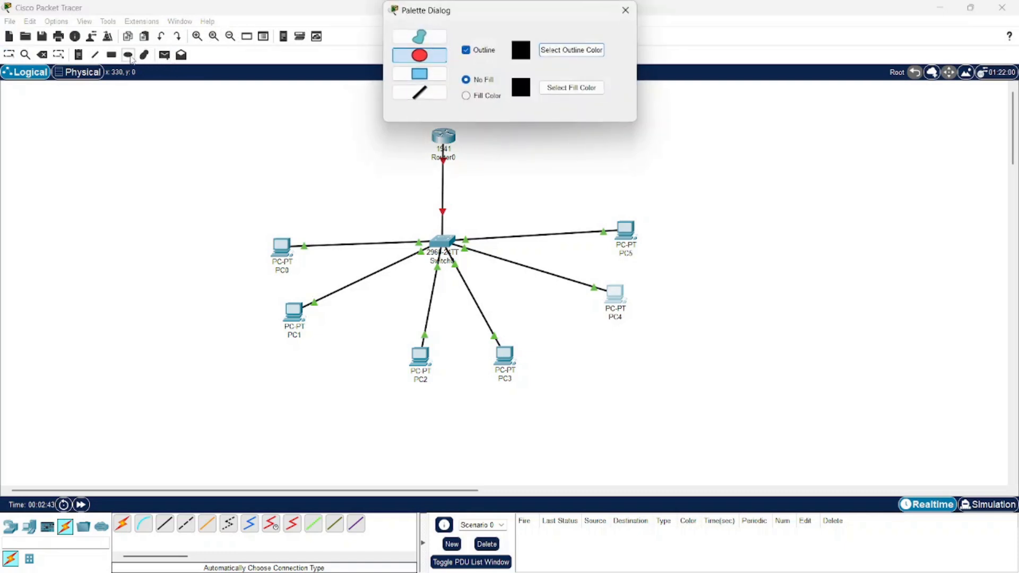
{"action": "left_click", "coordinate": [469, 96]}
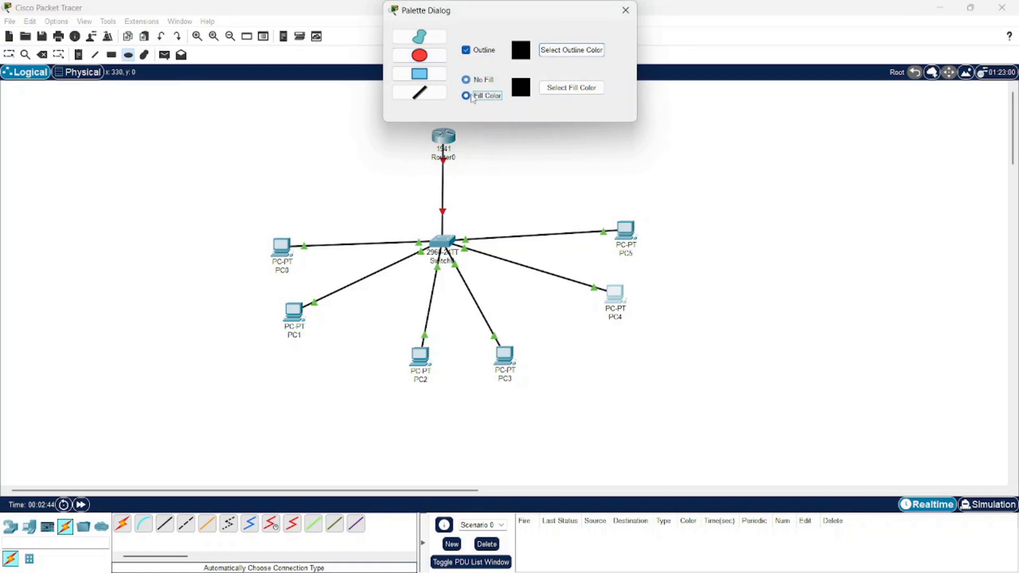
{"action": "left_click", "coordinate": [562, 88]}
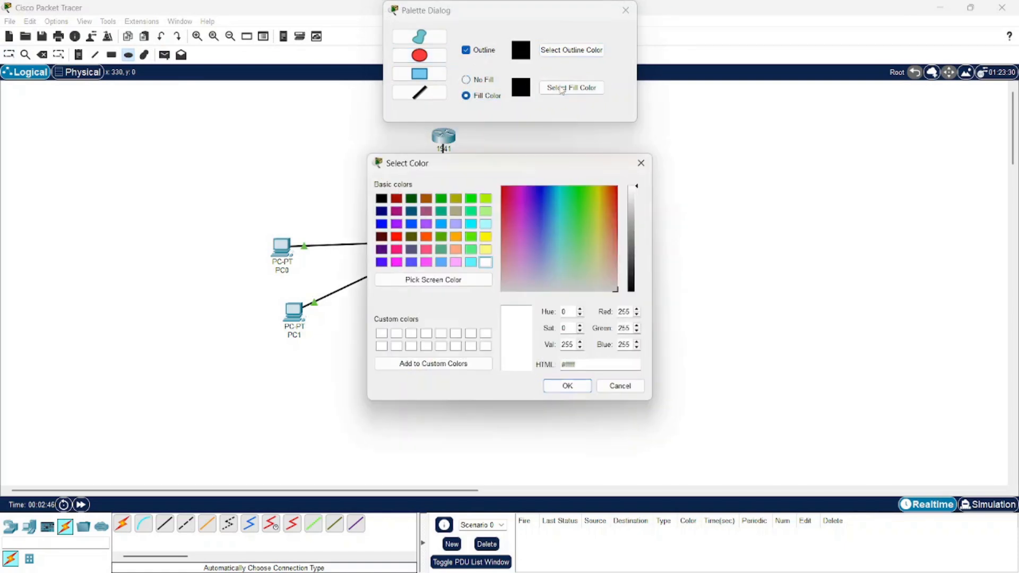
{"action": "left_click", "coordinate": [458, 251]}
{"action": "left_click", "coordinate": [556, 385]}
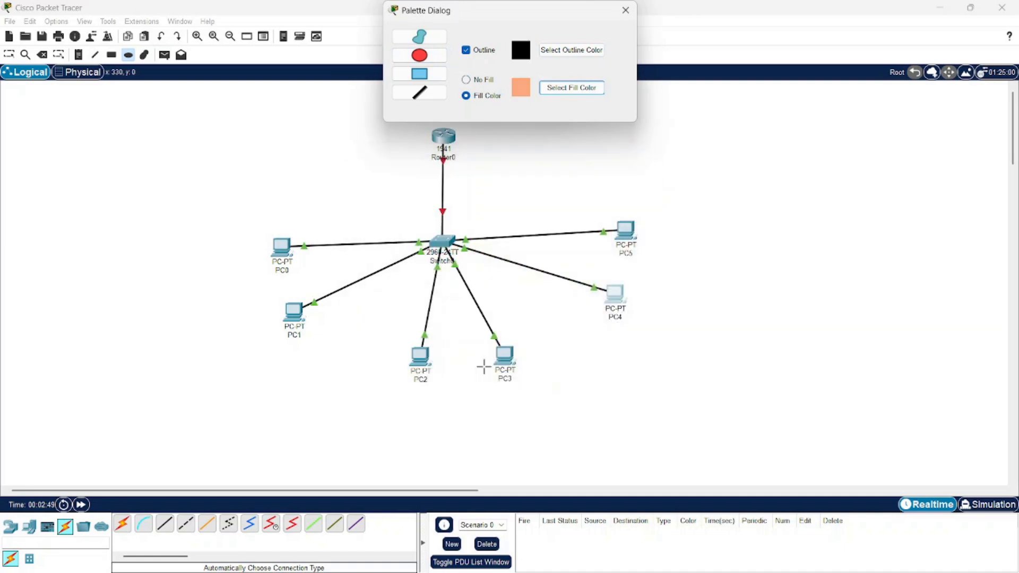
{"action": "left_click_drag", "start_coordinate": [233, 204], "coordinate": [341, 348]}
Draw an ellipse filled with green (#55aa7f) enclosing PC2 and PC3.
{"action": "left_click", "coordinate": [572, 95]}
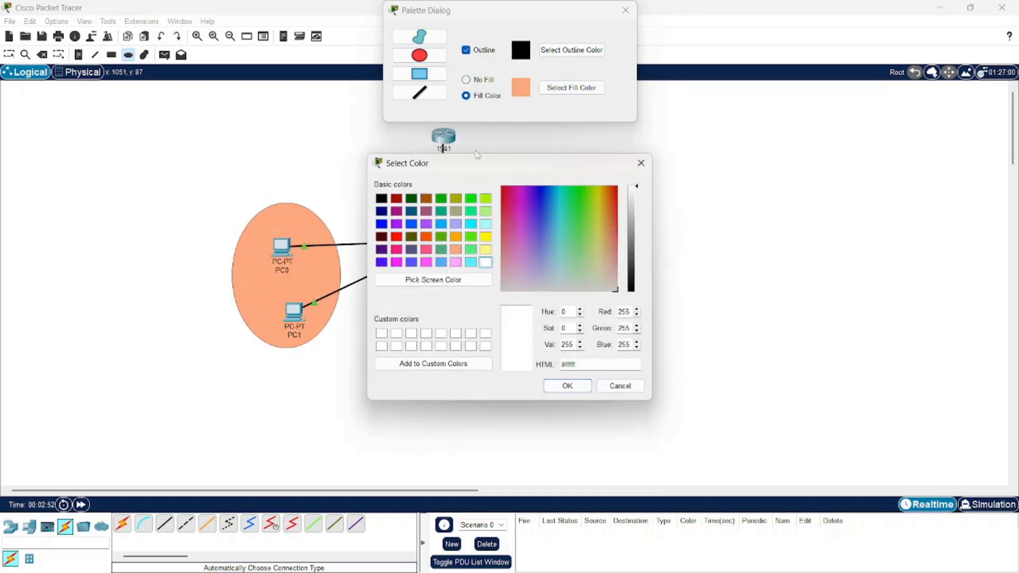
{"action": "left_click", "coordinate": [444, 249]}
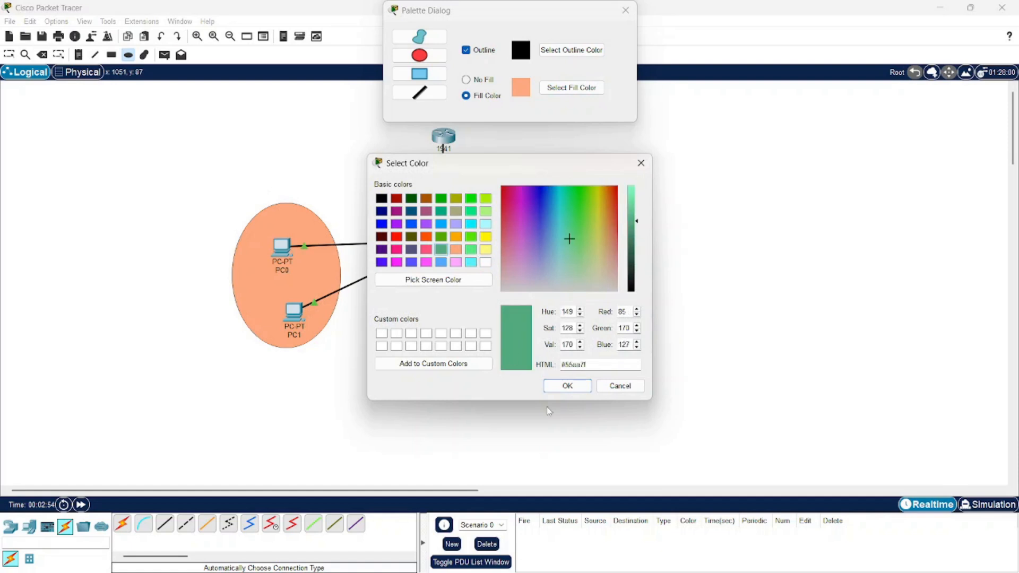
{"action": "left_click", "coordinate": [568, 386]}
{"action": "left_click_drag", "start_coordinate": [359, 314], "coordinate": [547, 409]}
Draw a light-blue filled ellipse enclosing PC4 and PC5 and leave the drawing tool.
{"action": "left_click", "coordinate": [567, 89]}
{"action": "left_click", "coordinate": [567, 88]}
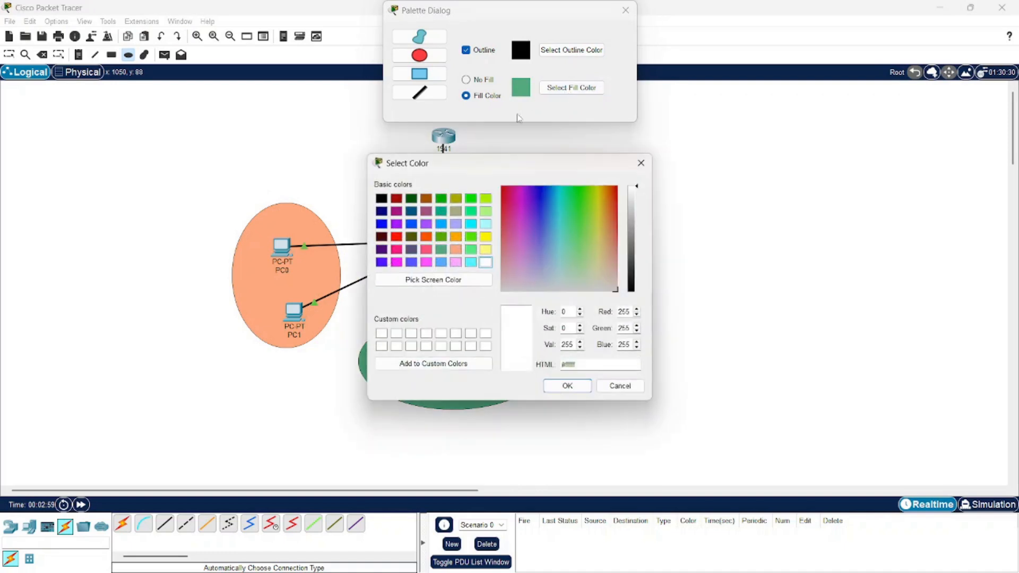
{"action": "left_click", "coordinate": [441, 262]}
{"action": "left_click", "coordinate": [558, 385]}
{"action": "left_click_drag", "start_coordinate": [568, 177], "coordinate": [672, 344]}
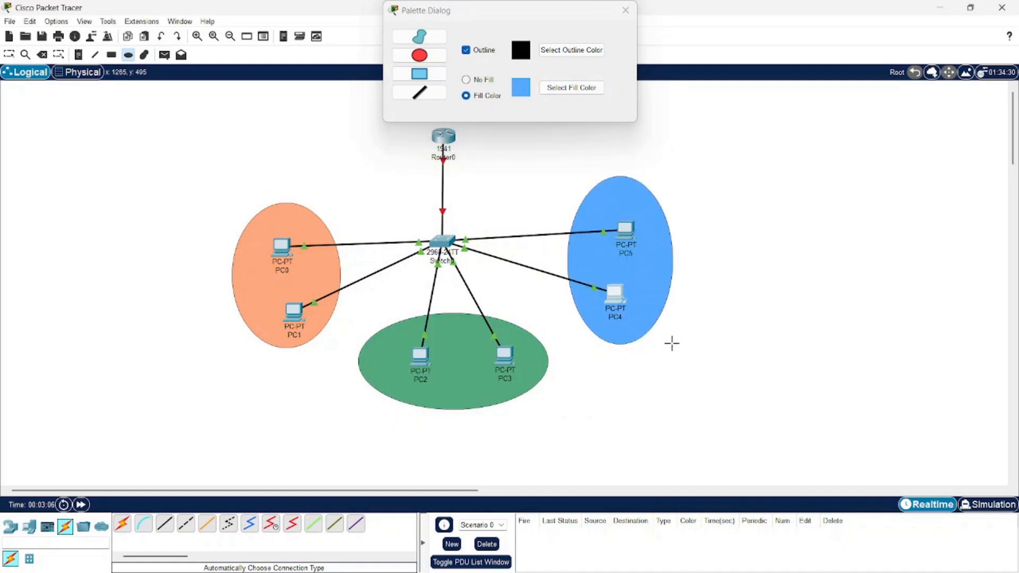
{"action": "left_click", "coordinate": [627, 13]}
{"action": "left_click", "coordinate": [10, 55]}
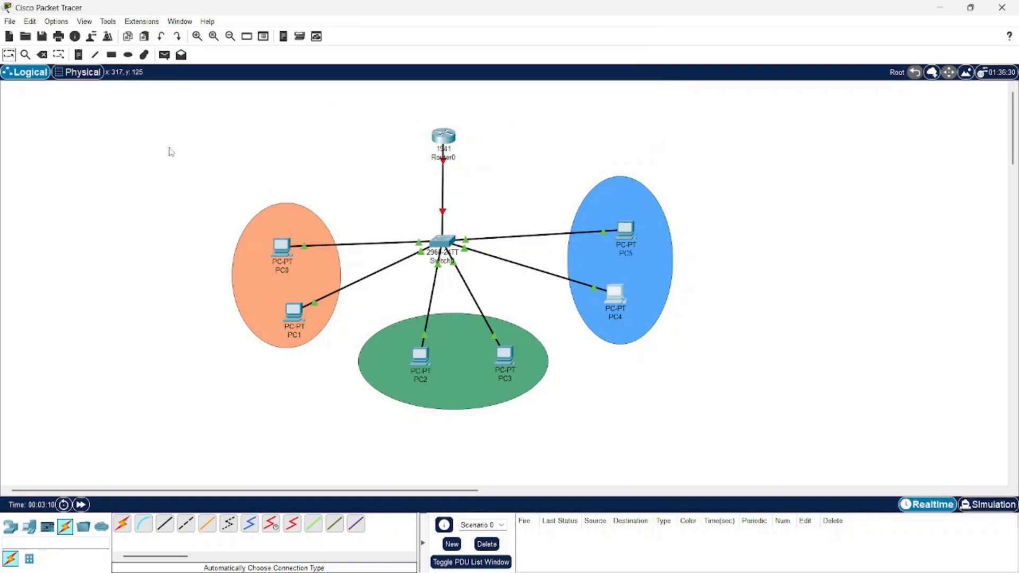
Add VLAN 10 with the name vlan10 to the switch's VLAN database.
{"action": "left_click", "coordinate": [450, 246]}
{"action": "left_click", "coordinate": [414, 202]}
{"action": "left_click", "coordinate": [668, 165]}
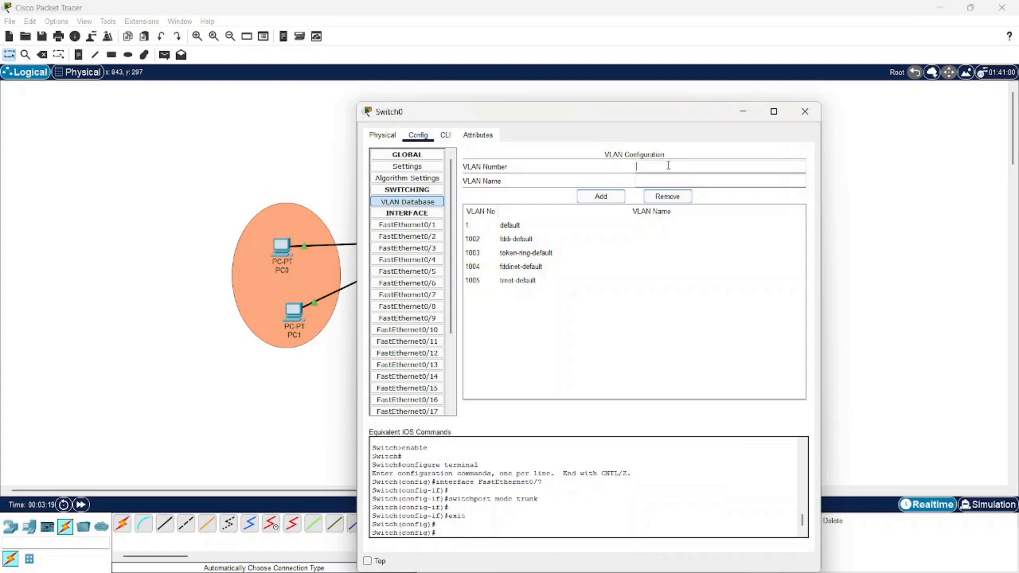
{"action": "type", "text": "10"}
{"action": "left_click", "coordinate": [654, 183]}
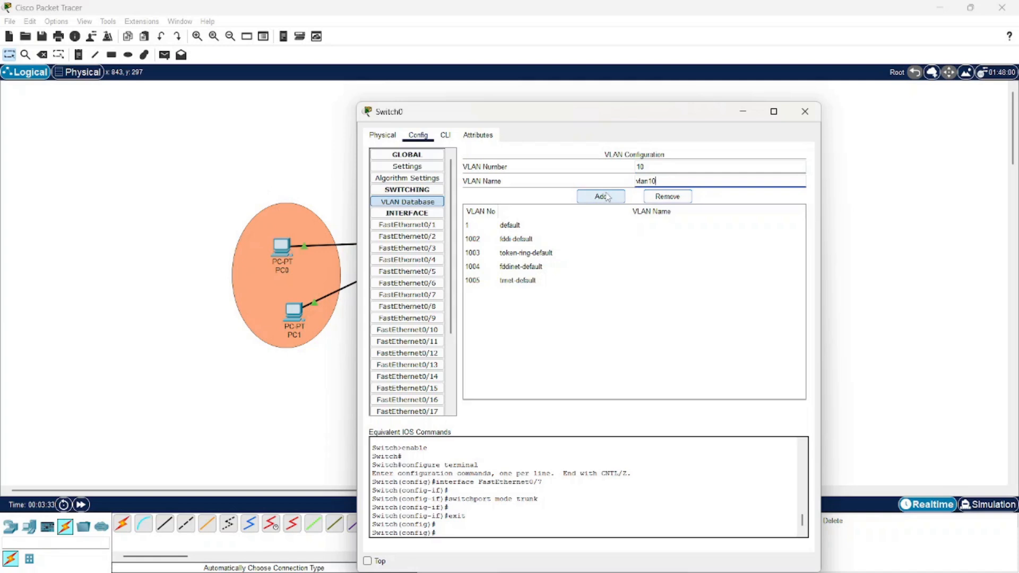
{"action": "left_click", "coordinate": [606, 198]}
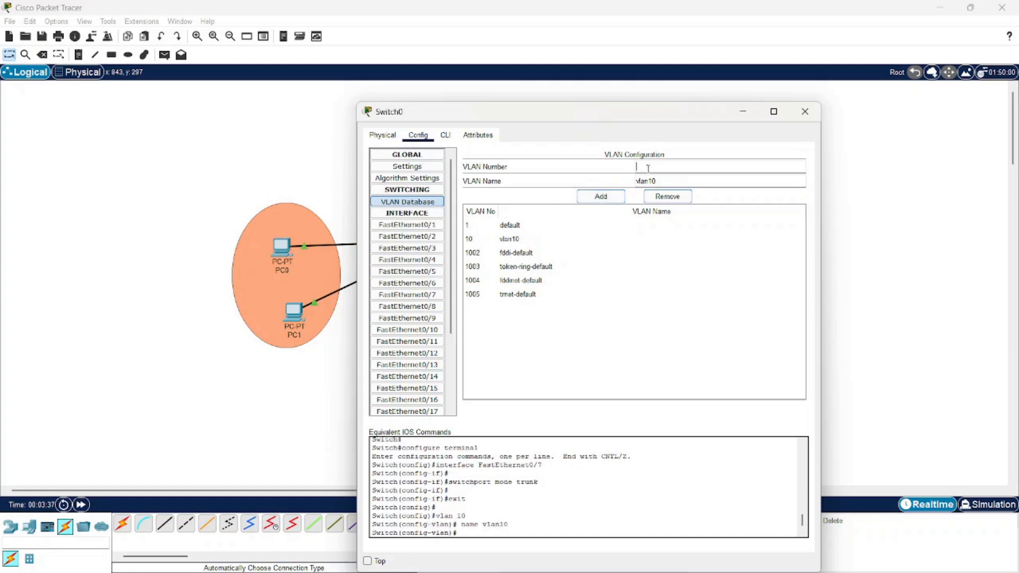
Add VLAN 20 with the name vlan20 to the switch's VLAN database.
{"action": "left_click", "coordinate": [654, 181]}
{"action": "key", "text": "BackSpace"}
{"action": "type", "text": "2"}
{"action": "left_click", "coordinate": [605, 196]}
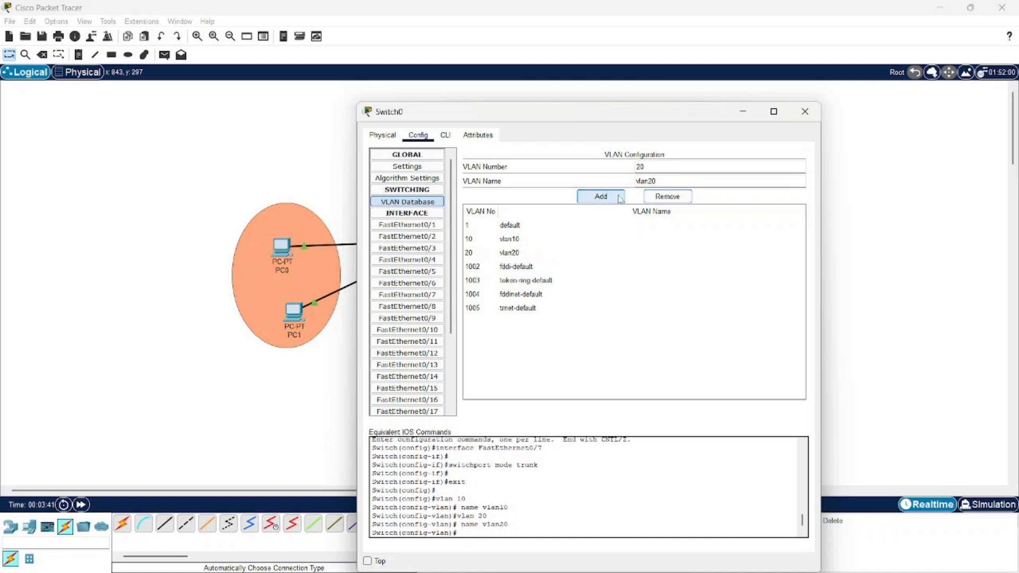
Add VLAN 30 with the name vlan30 to the switch's VLAN database and close the switch's configuration window.
{"action": "left_click", "coordinate": [640, 167]}
{"action": "key", "text": "BackSpace"}
{"action": "type", "text": "3"}
{"action": "left_click", "coordinate": [652, 181]}
{"action": "key", "text": "BackSpace"}
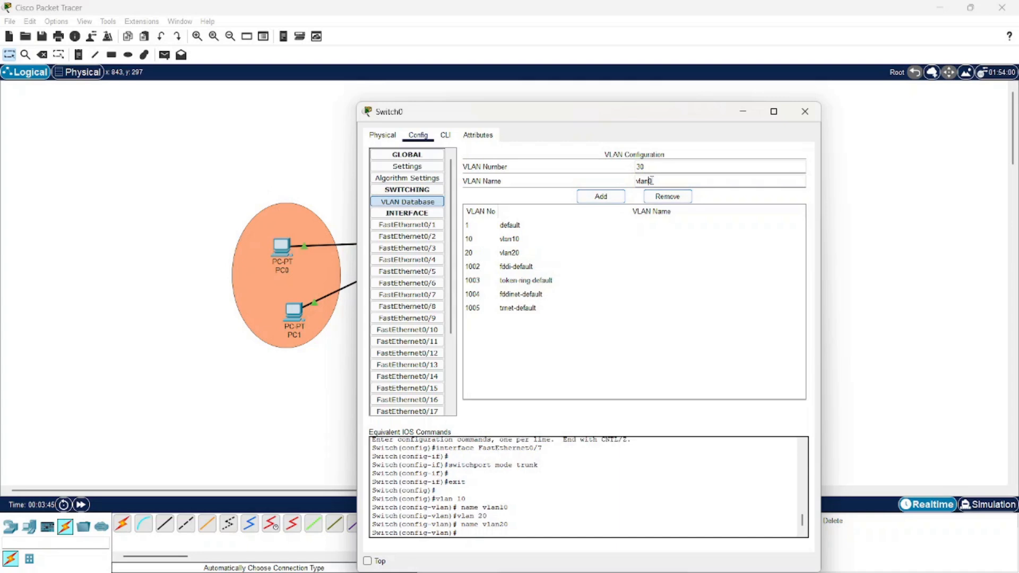
{"action": "type", "text": "30"}
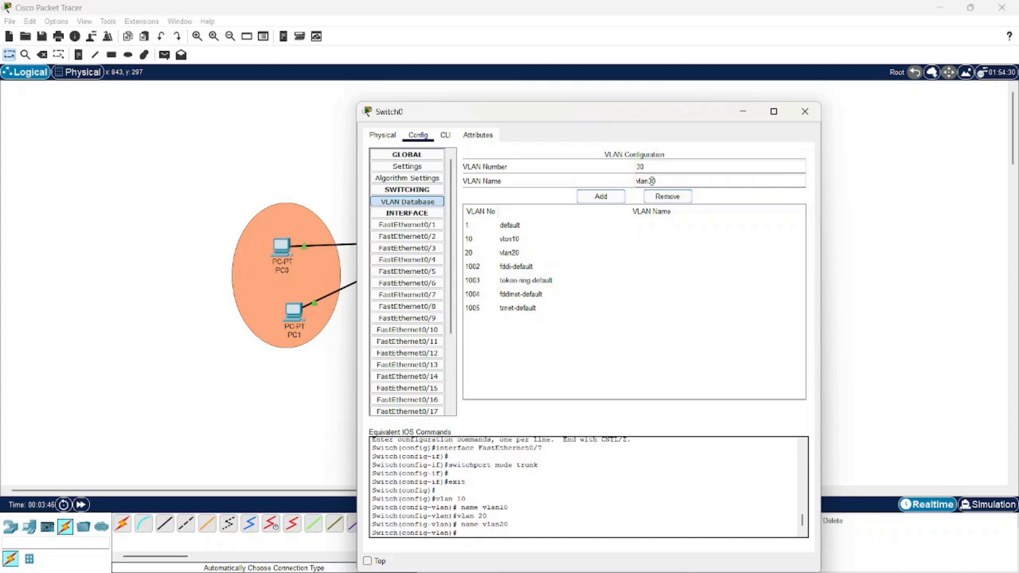
{"action": "left_click", "coordinate": [612, 196]}
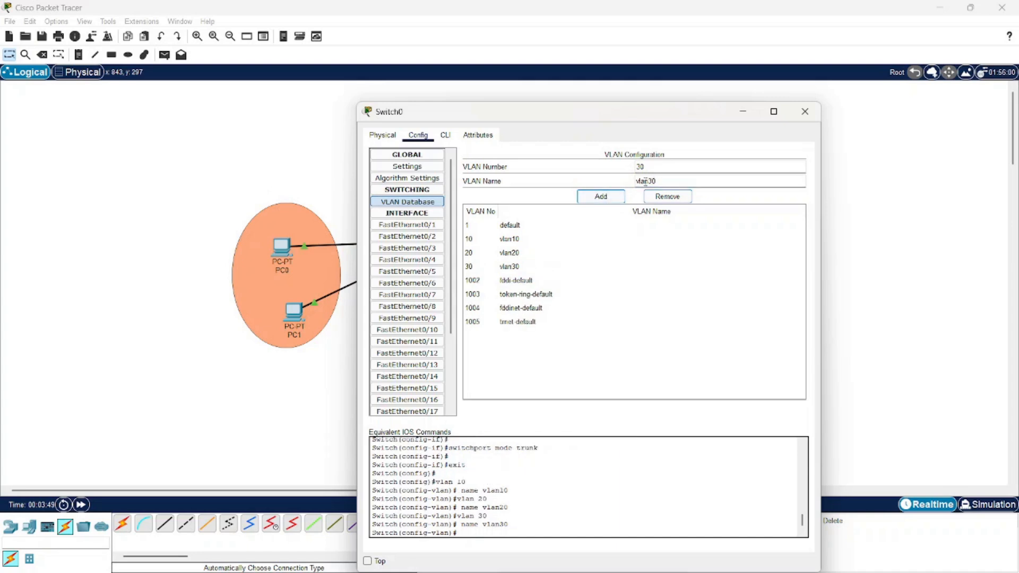
{"action": "left_click", "coordinate": [805, 112]}
Assign the switch's access ports FastEthernet0/1 and FastEthernet0/2 to VLAN 10.
{"action": "mouse_move", "coordinate": [398, 243]}
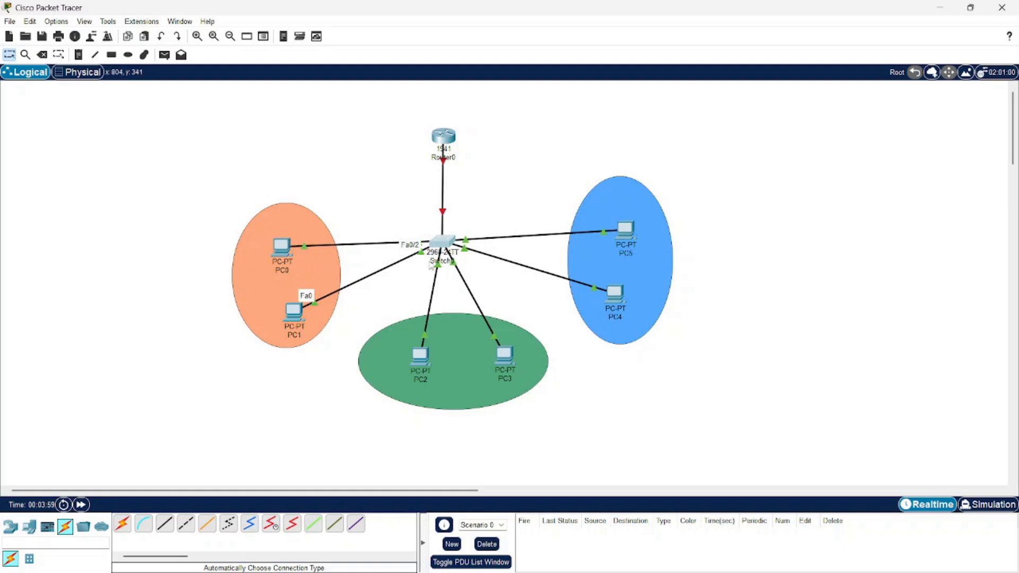
{"action": "left_click", "coordinate": [445, 247]}
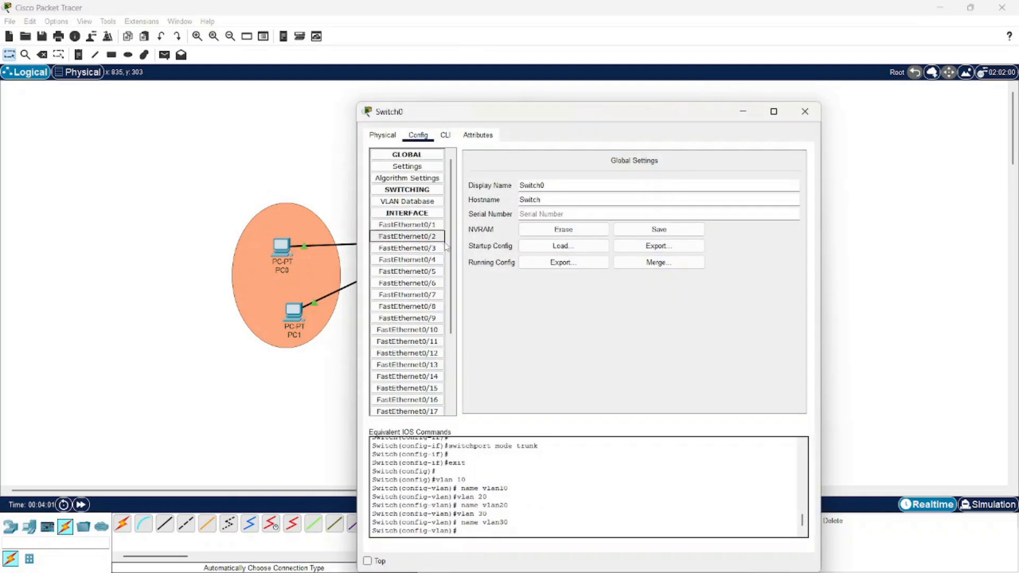
{"action": "left_click", "coordinate": [429, 225]}
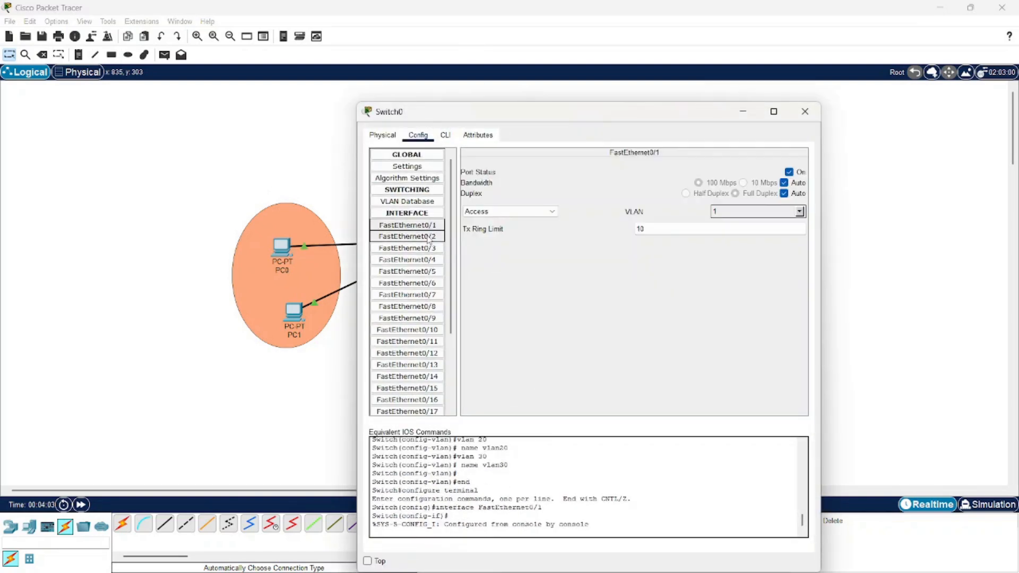
{"action": "left_click", "coordinate": [799, 212]}
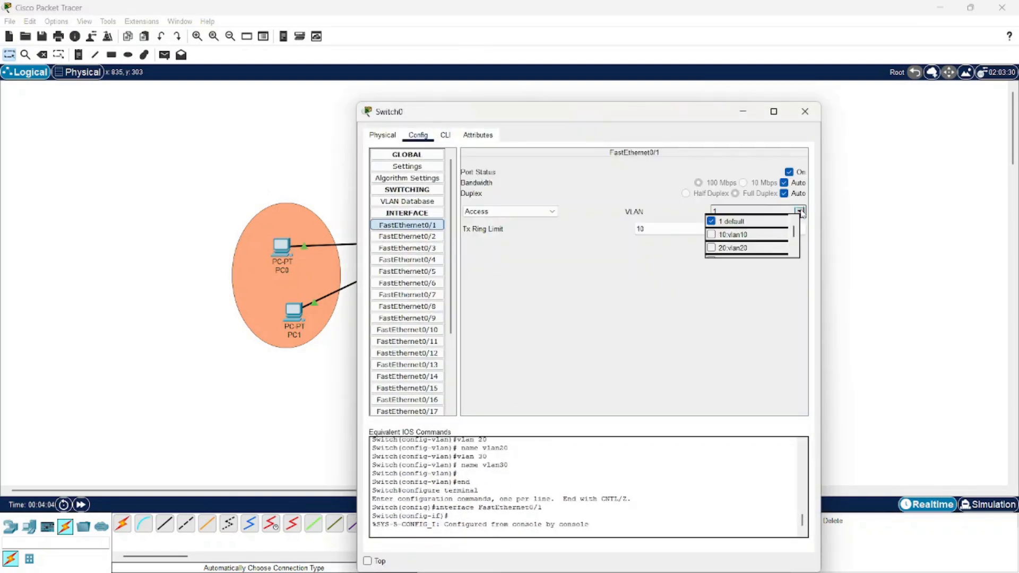
{"action": "left_click", "coordinate": [734, 235]}
{"action": "left_click", "coordinate": [649, 261]}
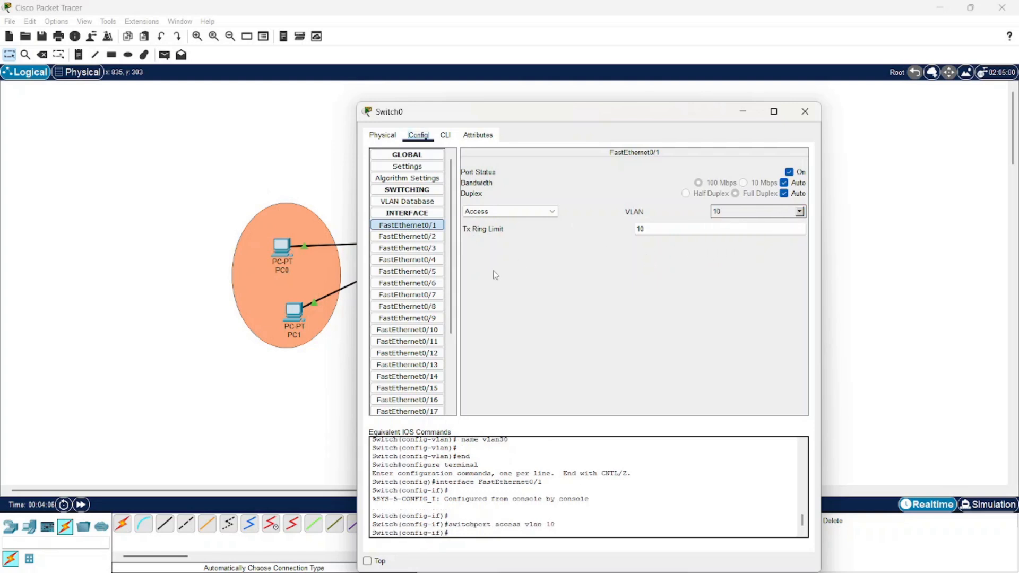
{"action": "left_click", "coordinate": [419, 238]}
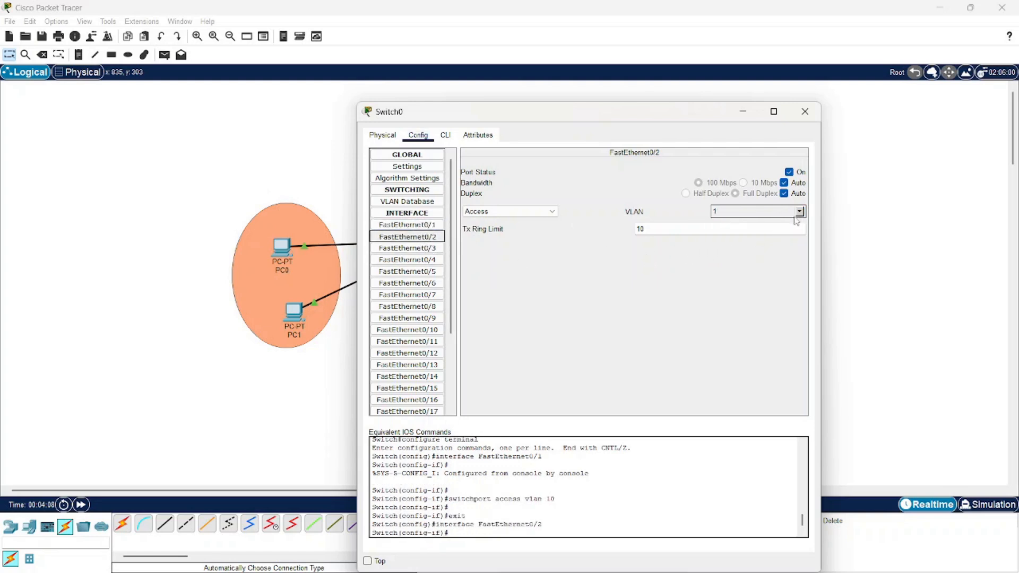
{"action": "left_click", "coordinate": [799, 211]}
{"action": "left_click", "coordinate": [717, 235]}
{"action": "left_click", "coordinate": [647, 278]}
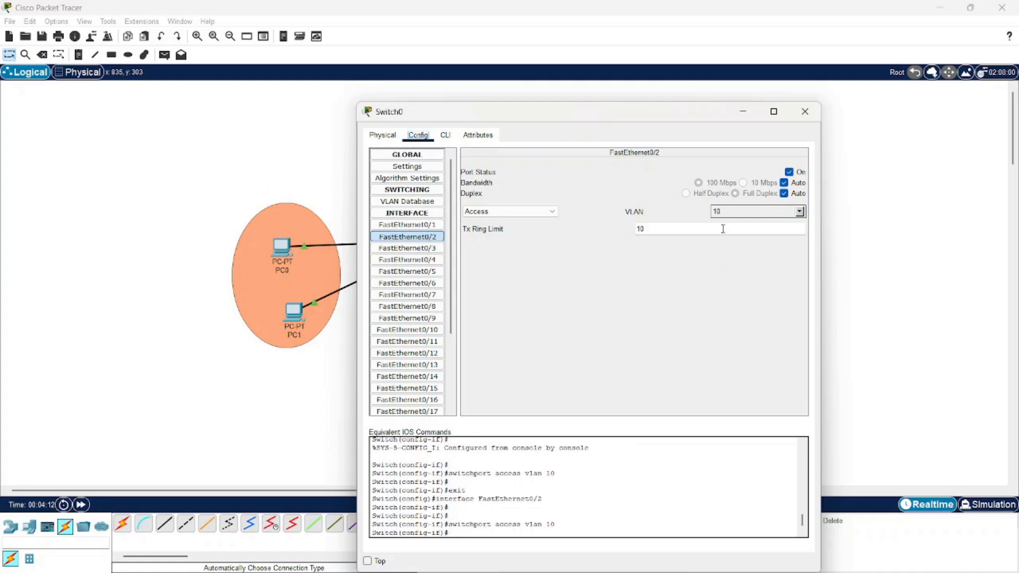
Assign the switch's access ports FastEthernet0/3 and FastEthernet0/4 to VLAN 20.
{"action": "left_click", "coordinate": [427, 248]}
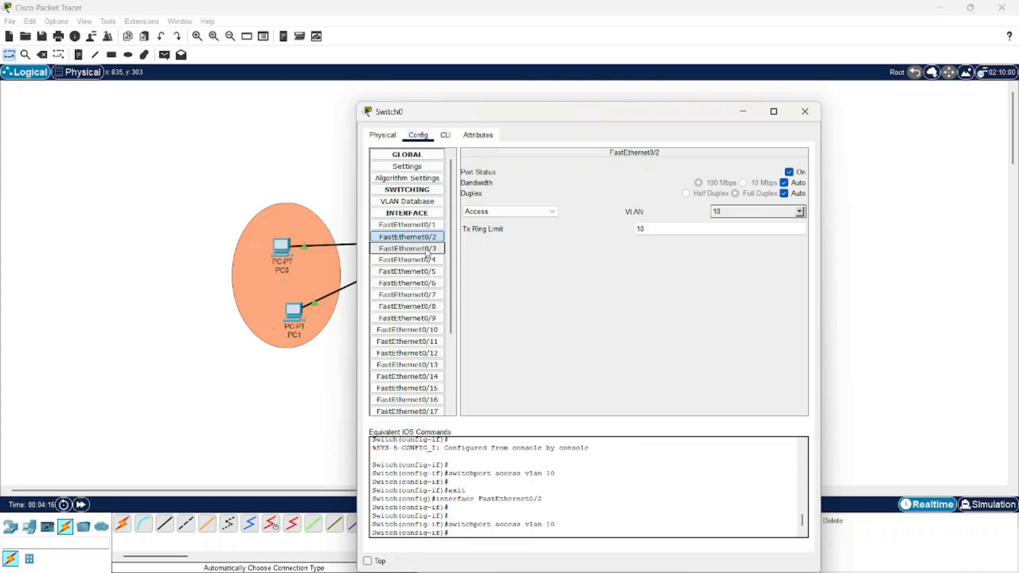
{"action": "left_click_drag", "start_coordinate": [486, 120], "coordinate": [676, 91]}
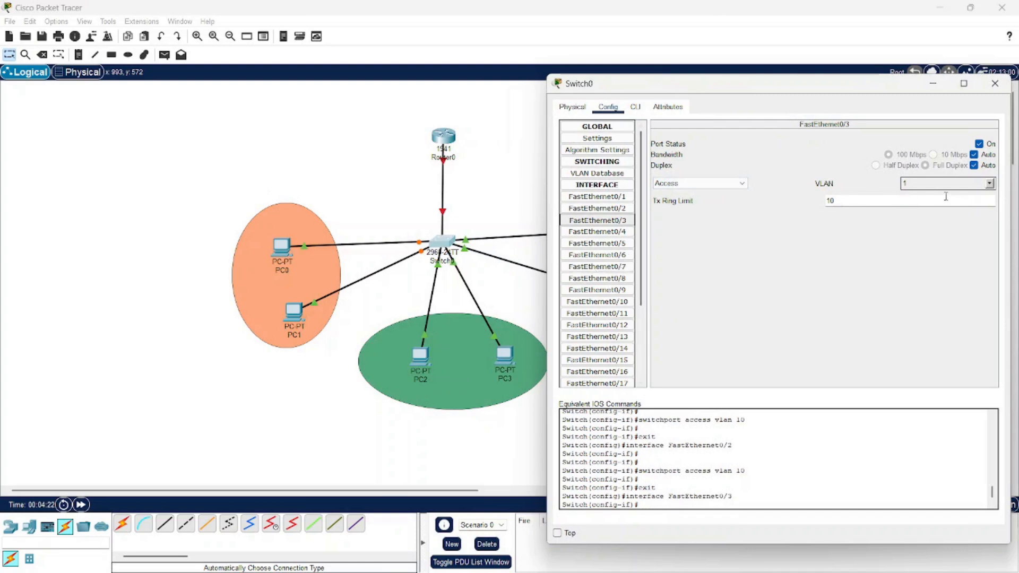
{"action": "left_click", "coordinate": [990, 184]}
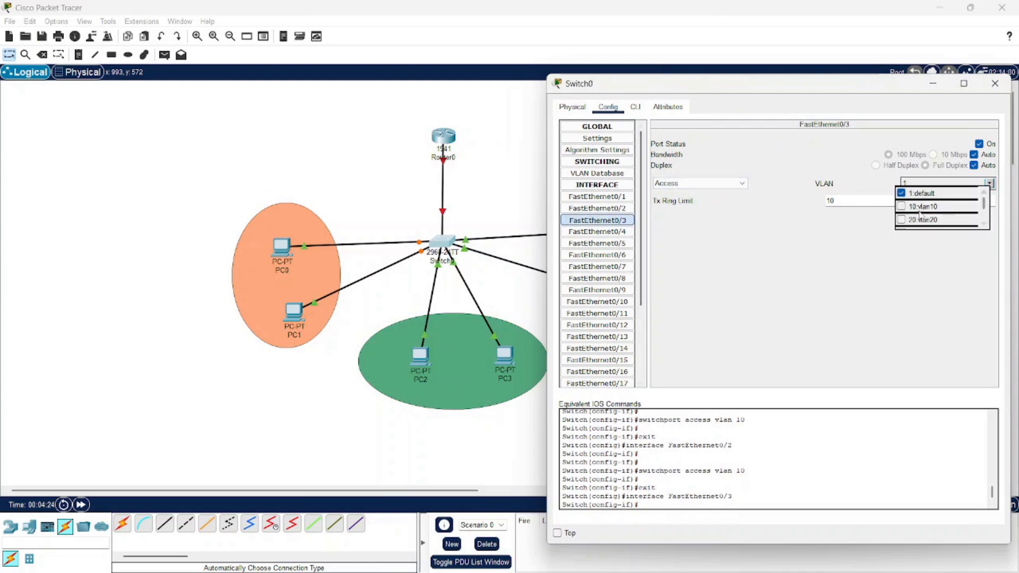
{"action": "left_click", "coordinate": [902, 219]}
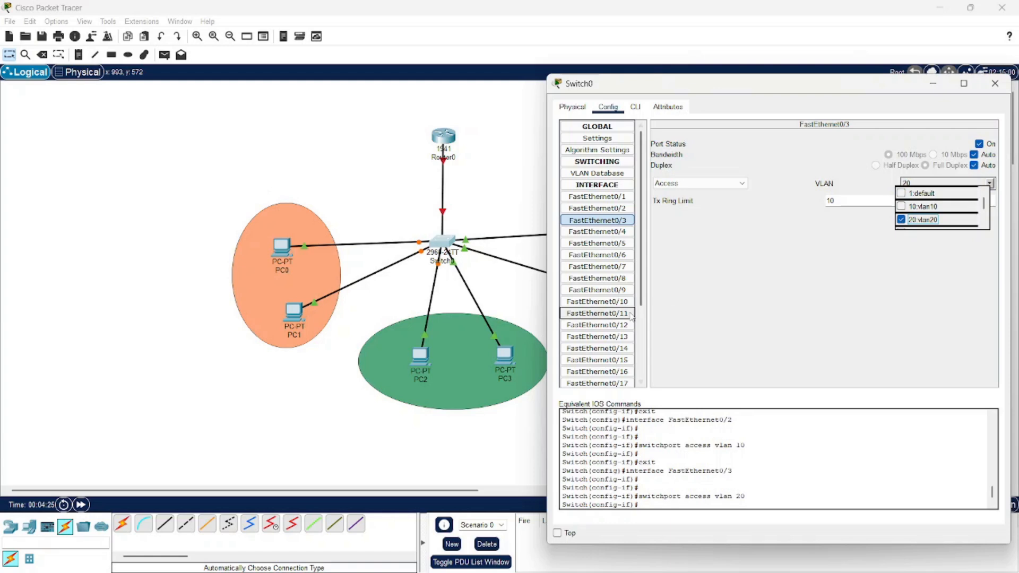
{"action": "left_click", "coordinate": [604, 234]}
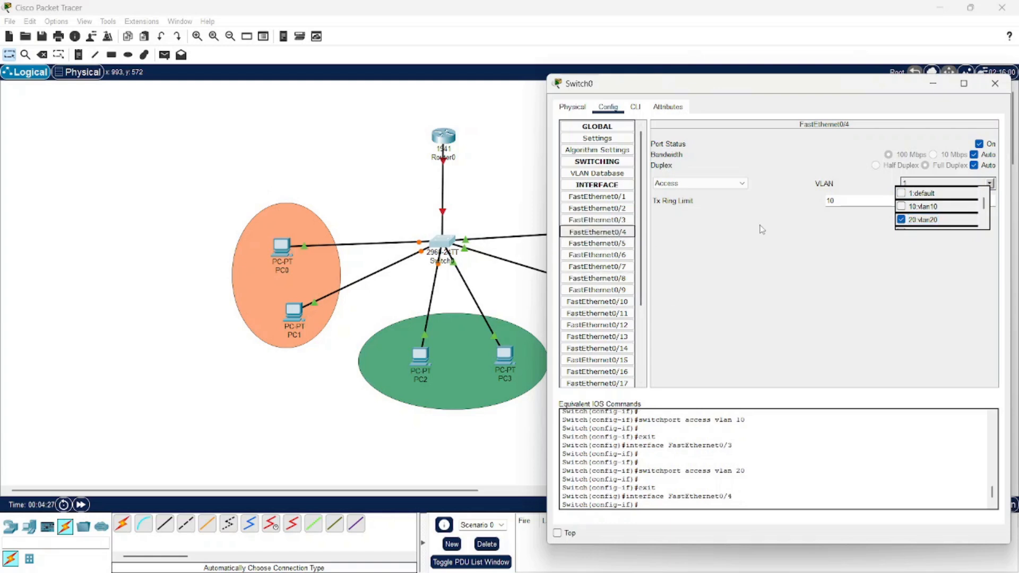
{"action": "left_click", "coordinate": [913, 283]}
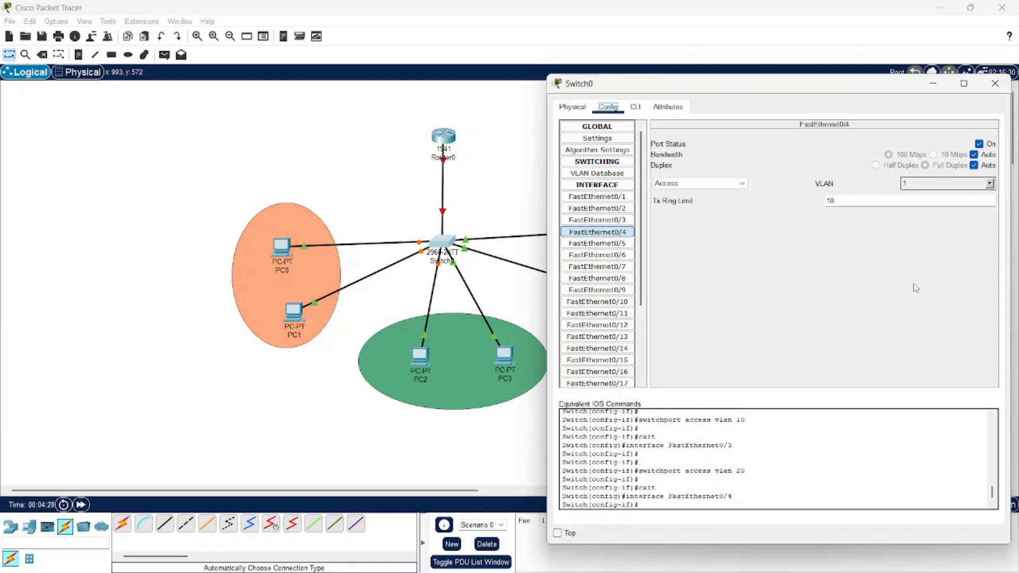
{"action": "left_click", "coordinate": [990, 183]}
{"action": "left_click", "coordinate": [907, 221]}
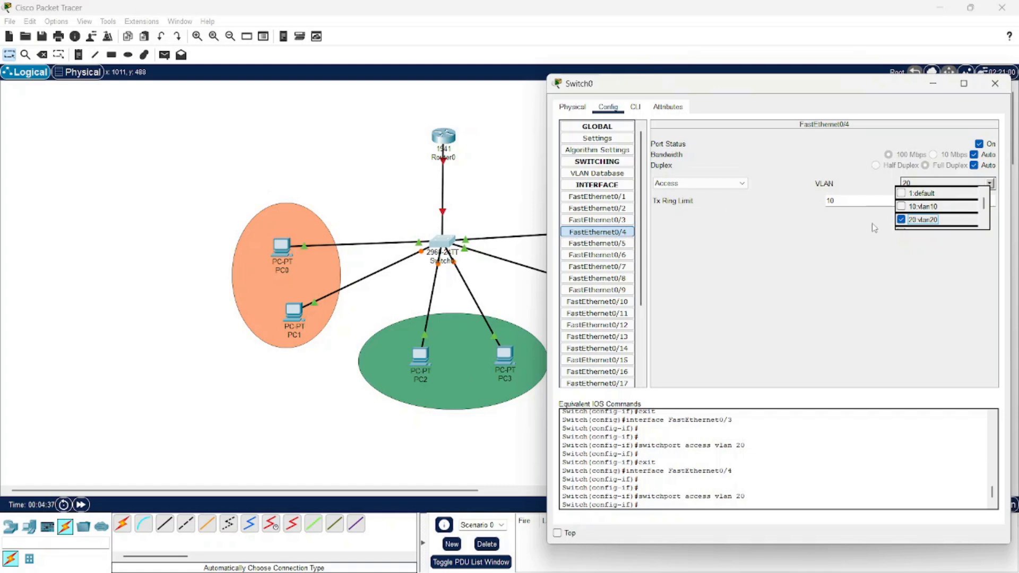
Assign the switch's access ports FastEthernet0/5 and FastEthernet0/6 to VLAN 30.
{"action": "left_click", "coordinate": [620, 245]}
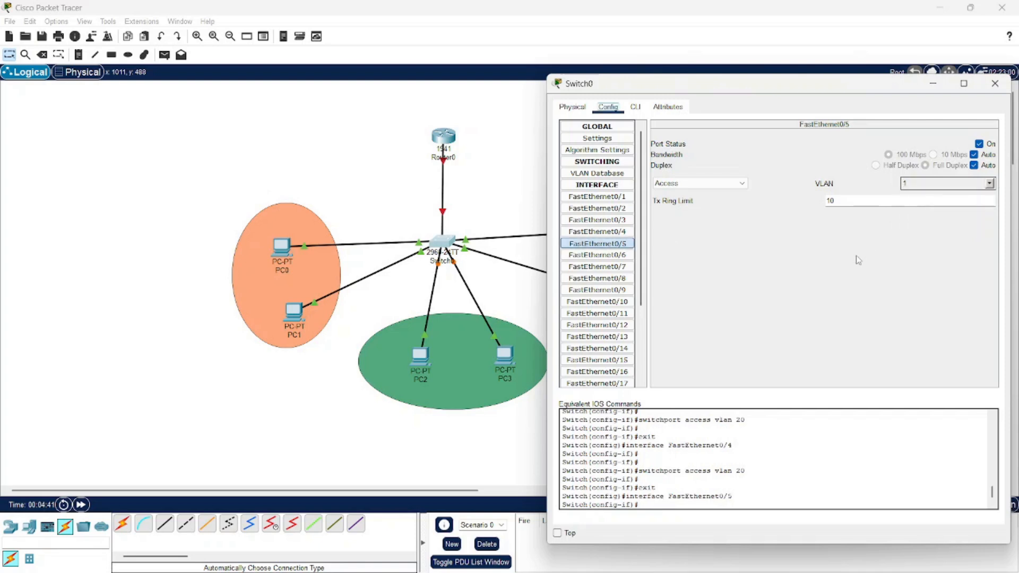
{"action": "left_click", "coordinate": [990, 184]}
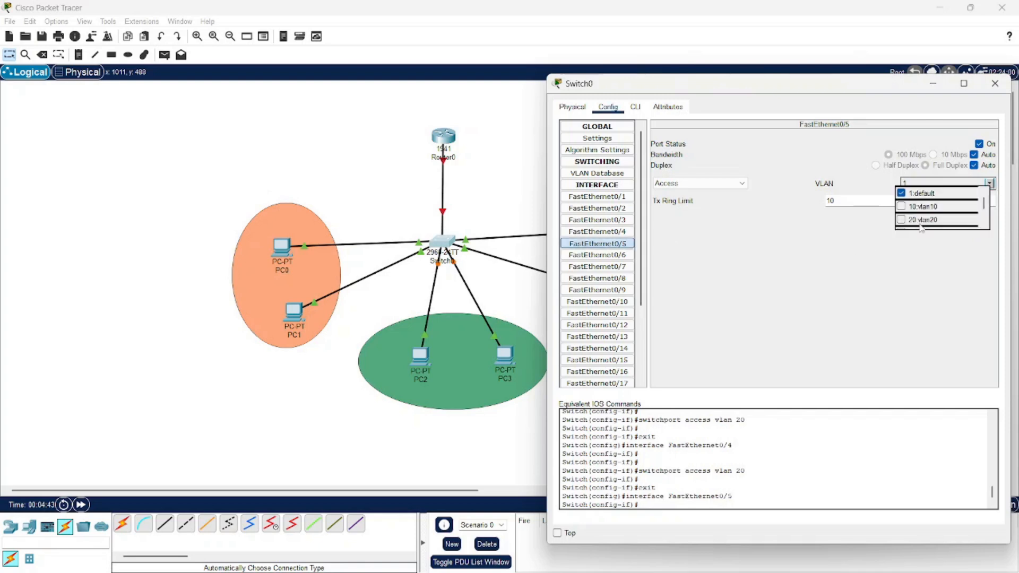
{"action": "scroll", "coordinate": [920, 223], "scroll_direction": "down", "scroll_amount": 2}
{"action": "left_click", "coordinate": [902, 200]}
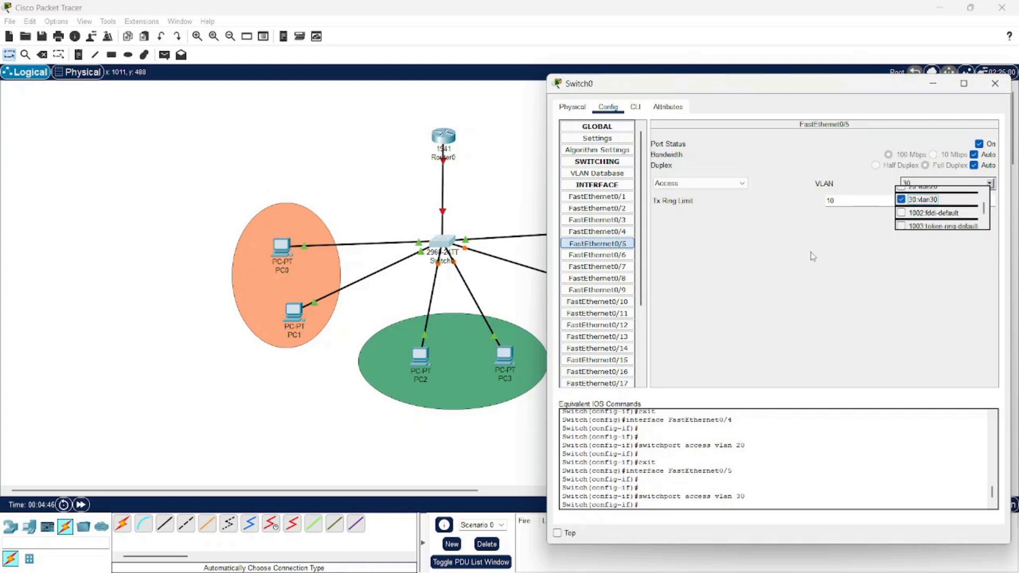
{"action": "left_click", "coordinate": [619, 255]}
{"action": "left_click", "coordinate": [989, 184]}
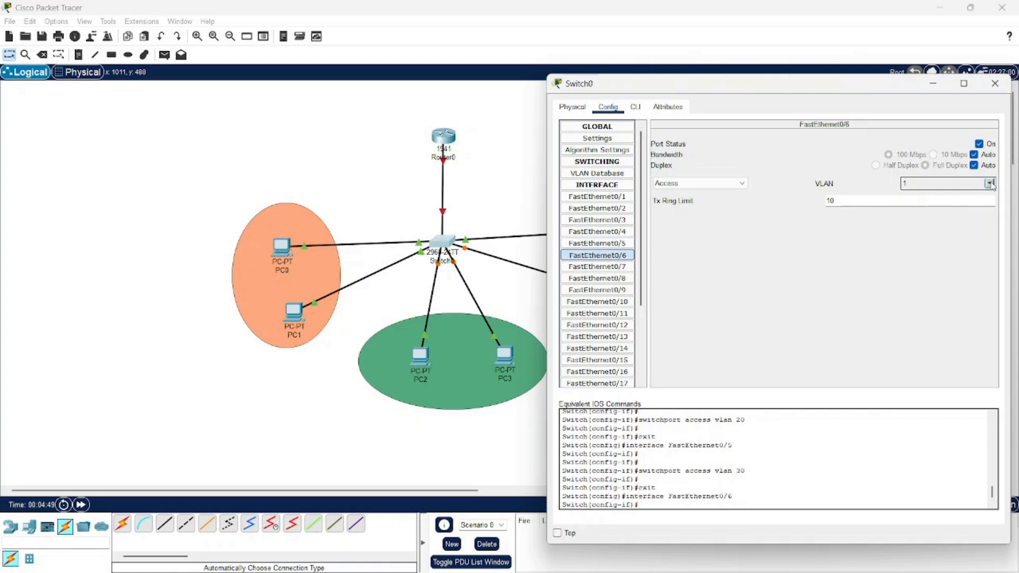
{"action": "left_click", "coordinate": [905, 227]}
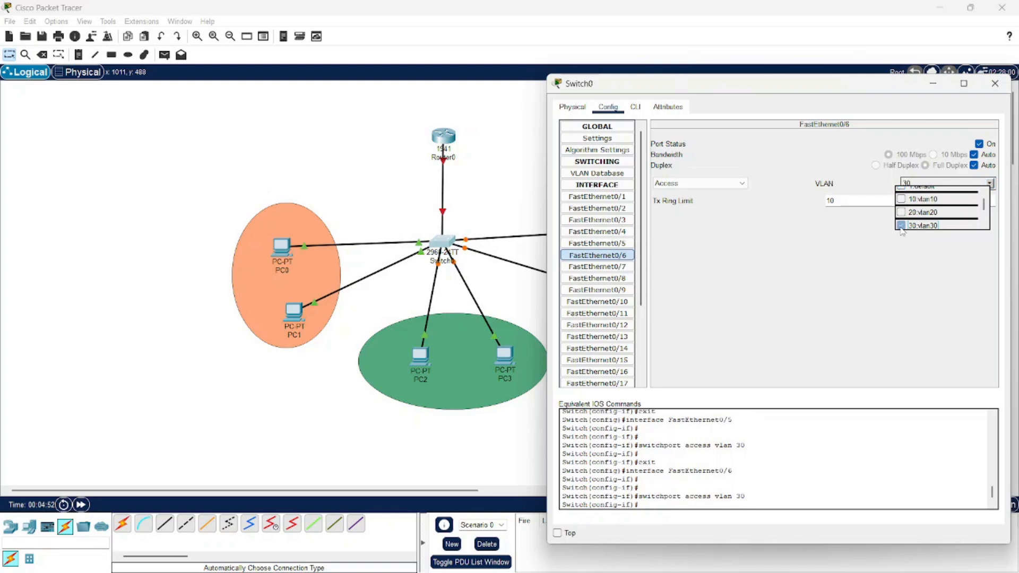
Close the switch's configuration window and open Router0's command line, declining the initial configuration dialog.
{"action": "left_click", "coordinate": [991, 87]}
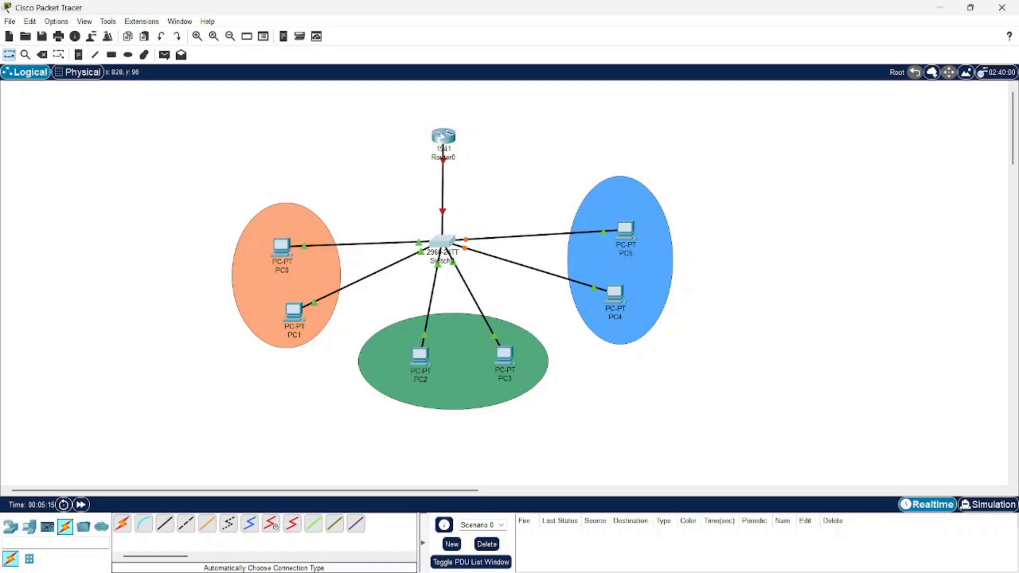
{"action": "left_click", "coordinate": [441, 137]}
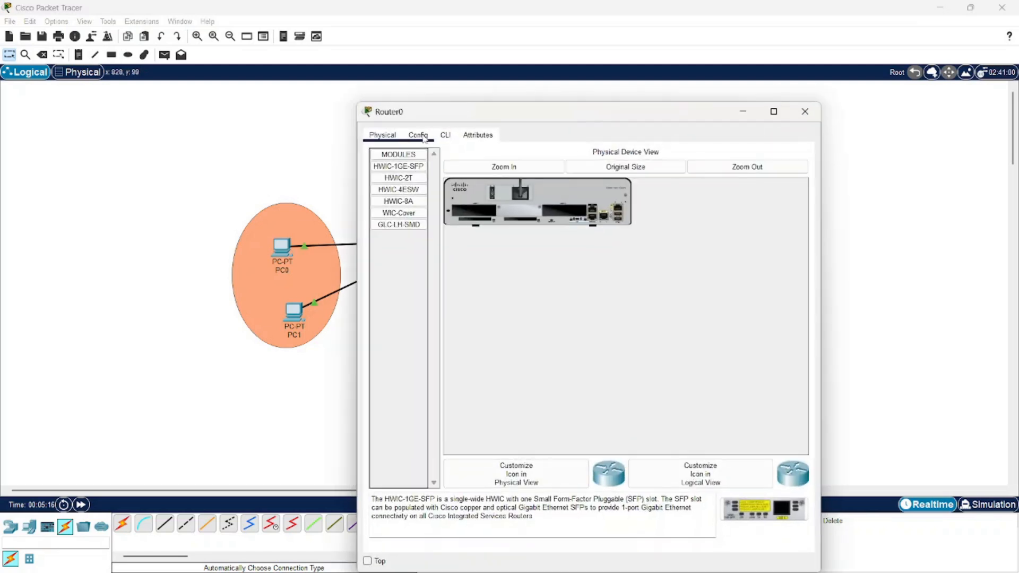
{"action": "left_click", "coordinate": [445, 136]}
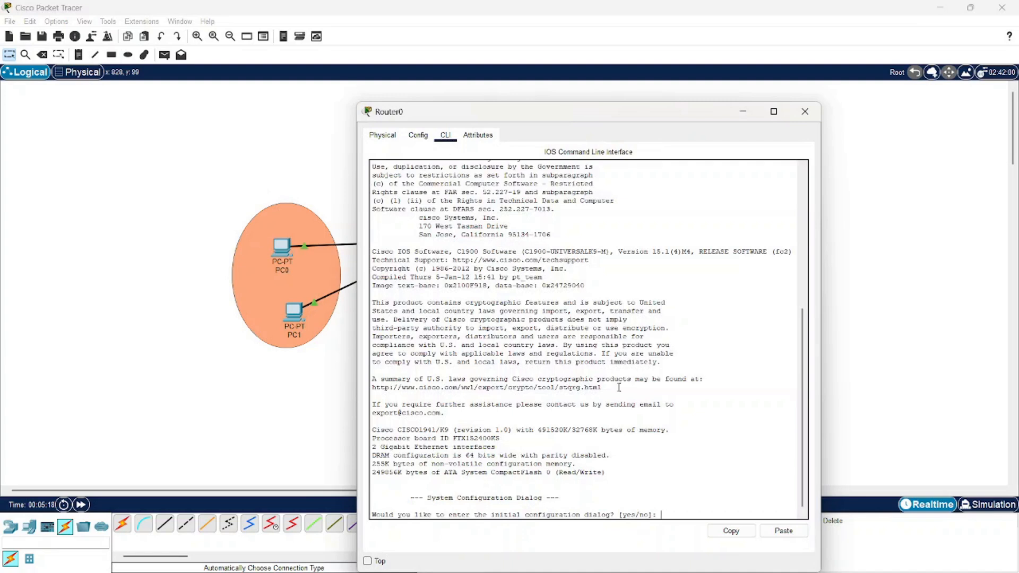
{"action": "type", "text": "no"}
{"action": "key", "text": "Return"}
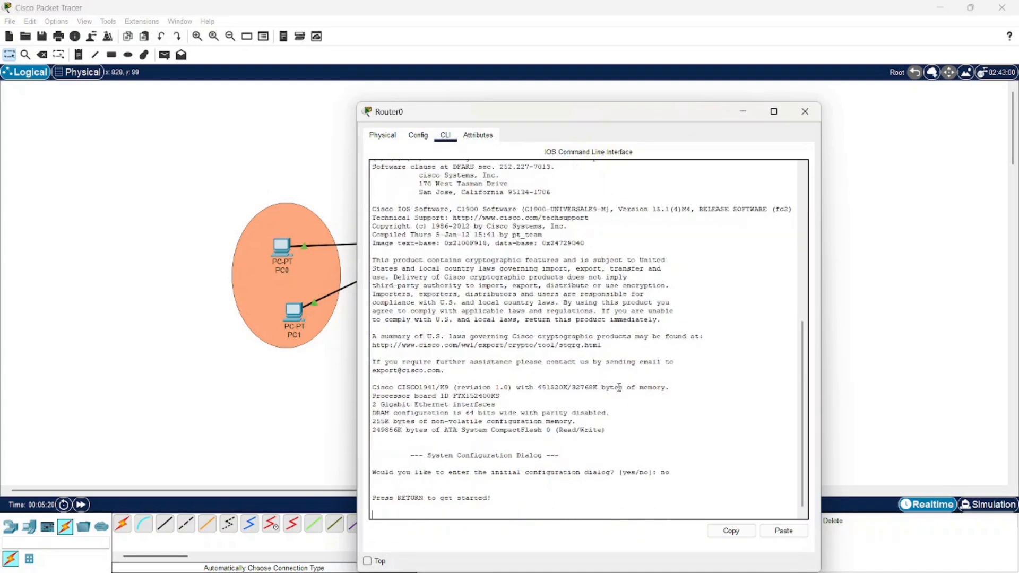
Enter privileged mode and global configuration mode on Router0.
{"action": "key", "text": "Return"}
{"action": "type", "text": "ena"}
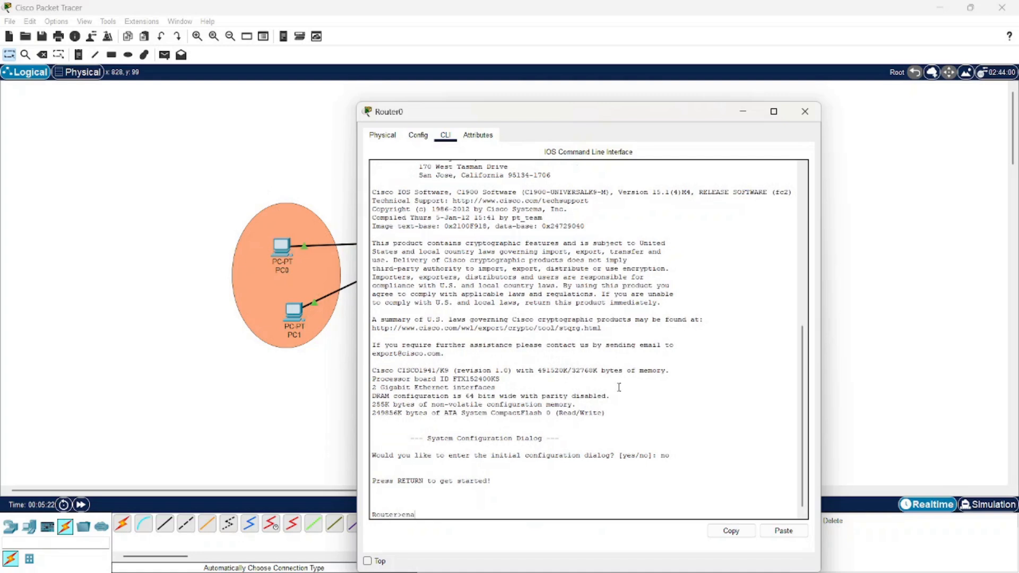
{"action": "type", "text": "ble"}
{"action": "key", "text": "Return"}
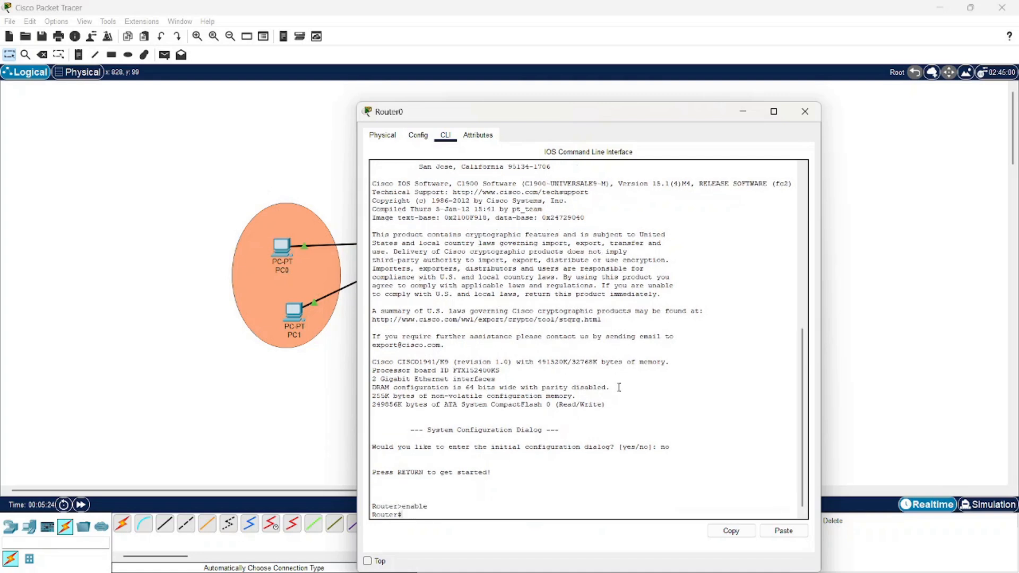
{"action": "type", "text": "configure terminal"}
{"action": "key", "text": "Return"}
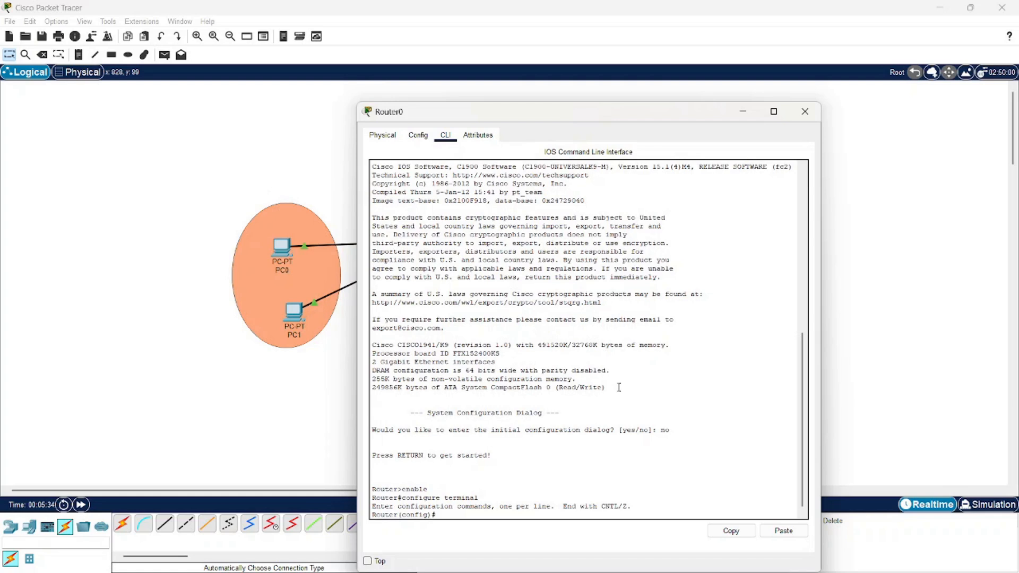
Create router subinterface GigabitEthernet 0/0.10 with dot1Q encapsulation 10 and IP address 192.168.10.1 255.255.255.0, and exit it.
{"action": "type", "text": "interface GigabitEthernet 0/0.10"}
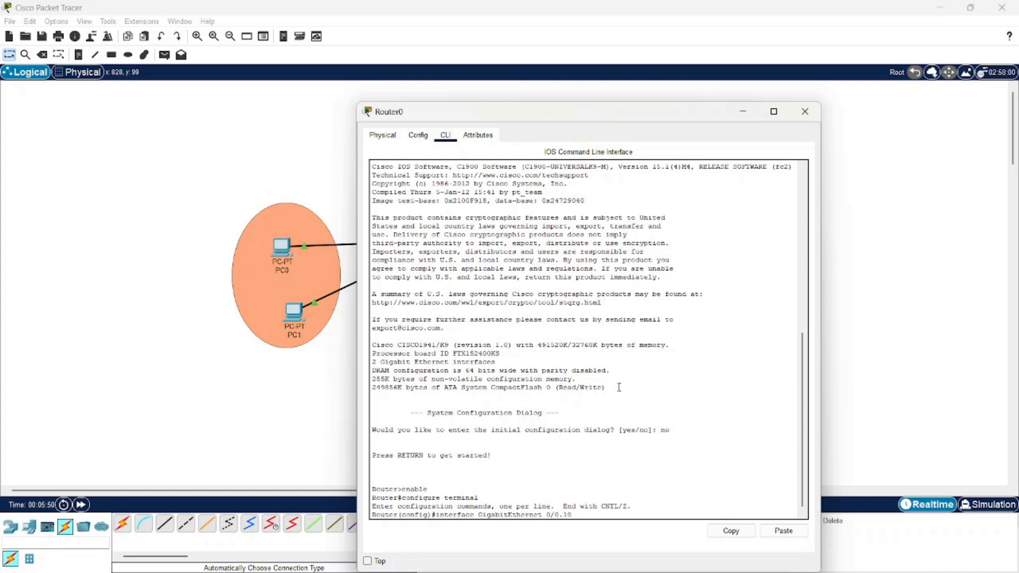
{"action": "left_click_drag", "start_coordinate": [593, 119], "coordinate": [753, 49]}
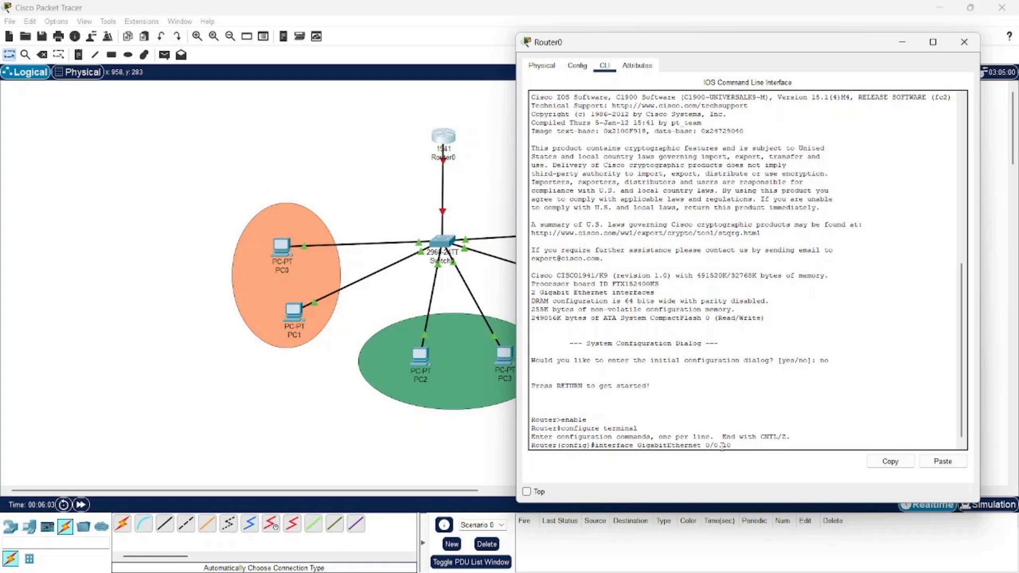
{"action": "key", "text": "Return"}
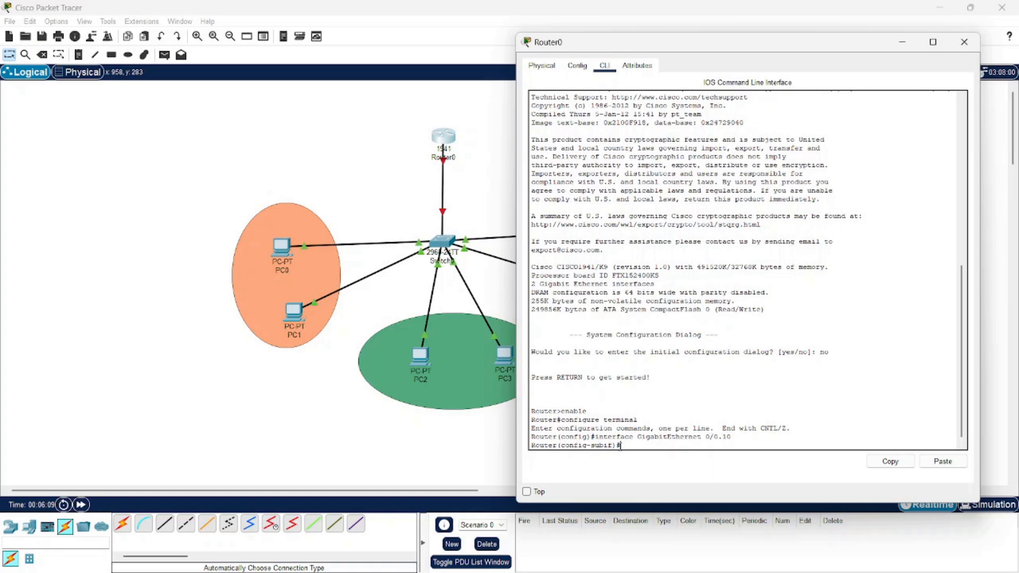
{"action": "type", "text": "encapsulation dot1Q 10"}
{"action": "key", "text": "Return"}
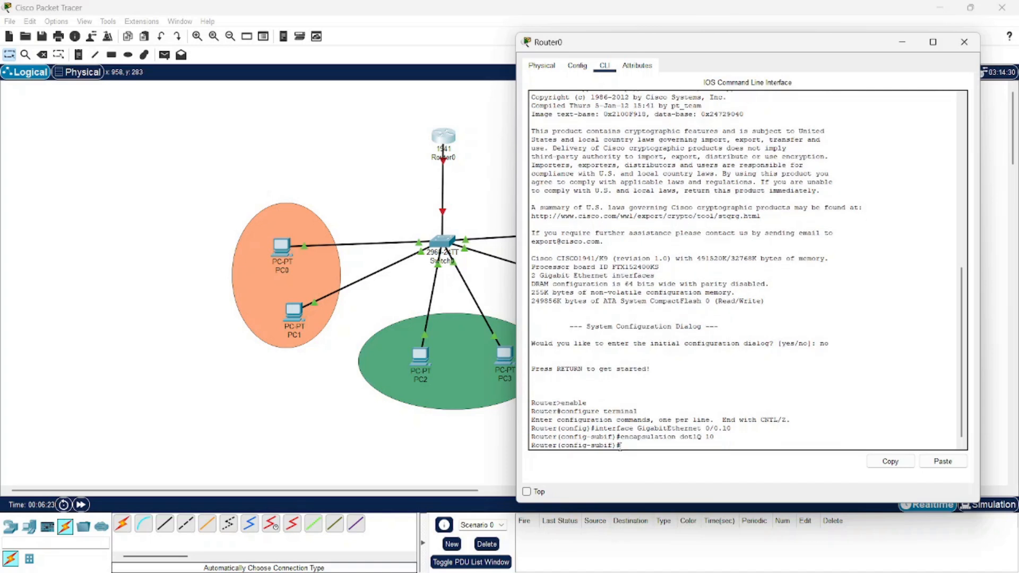
{"action": "type", "text": "ip address 192.168.10.1 255.255.255.0"}
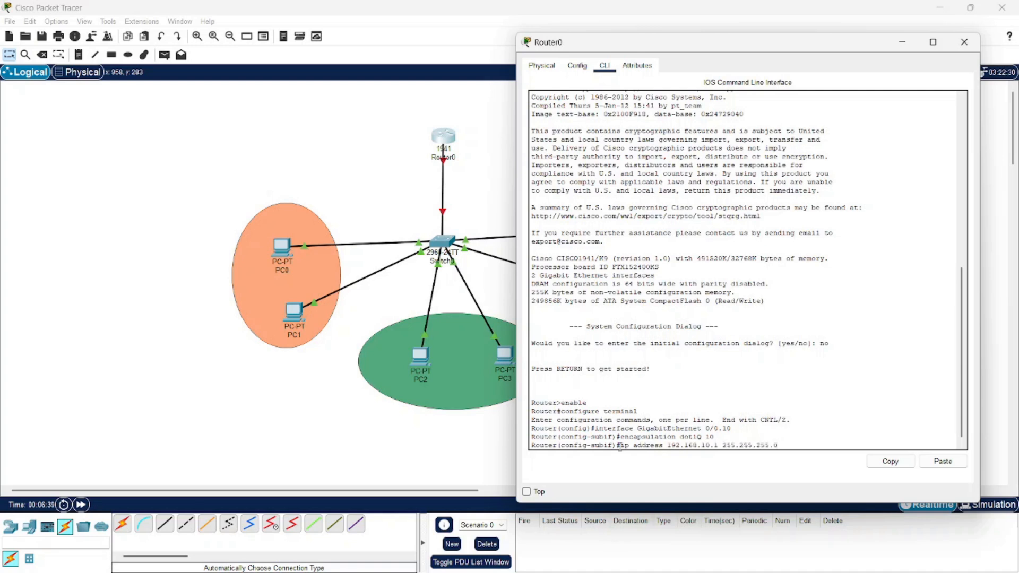
{"action": "key", "text": "Return"}
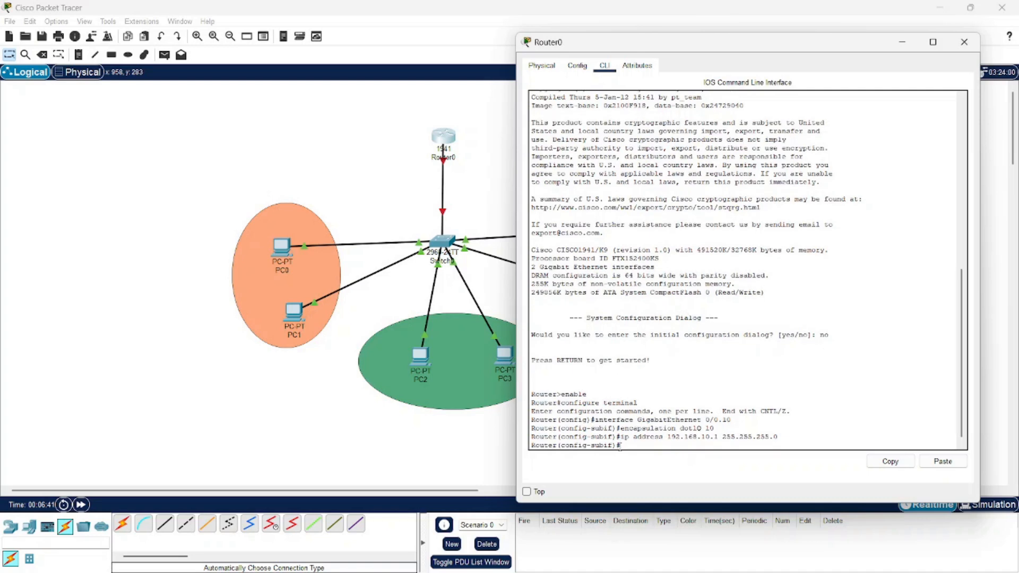
{"action": "type", "text": "exit"}
{"action": "key", "text": "Return"}
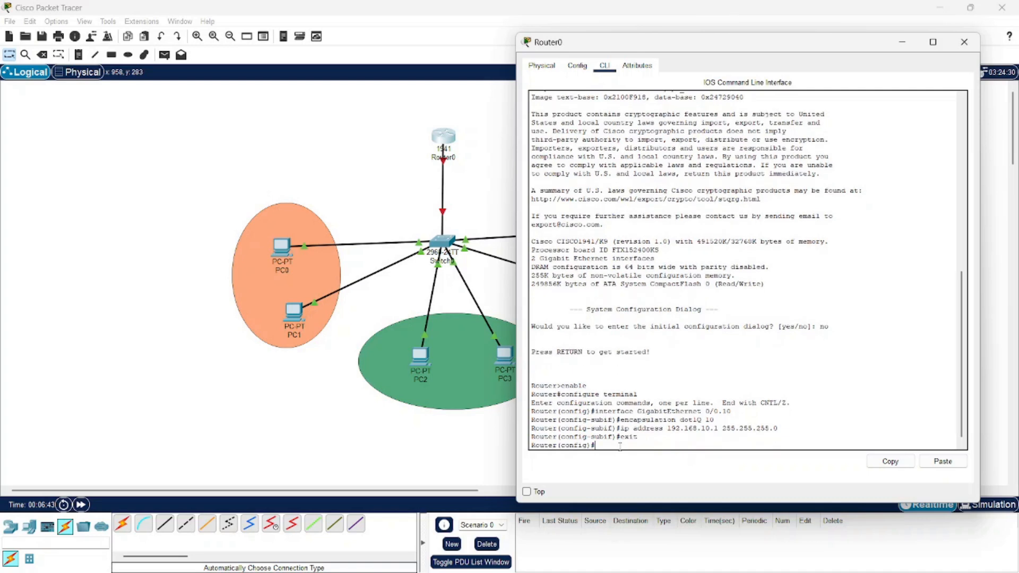
Create subinterface GigabitEthernet 0/0.20 on the router.
{"action": "key", "text": "Up"}
{"action": "key", "text": "Up"}
{"action": "key", "text": "Up"}
{"action": "key", "text": "Up"}
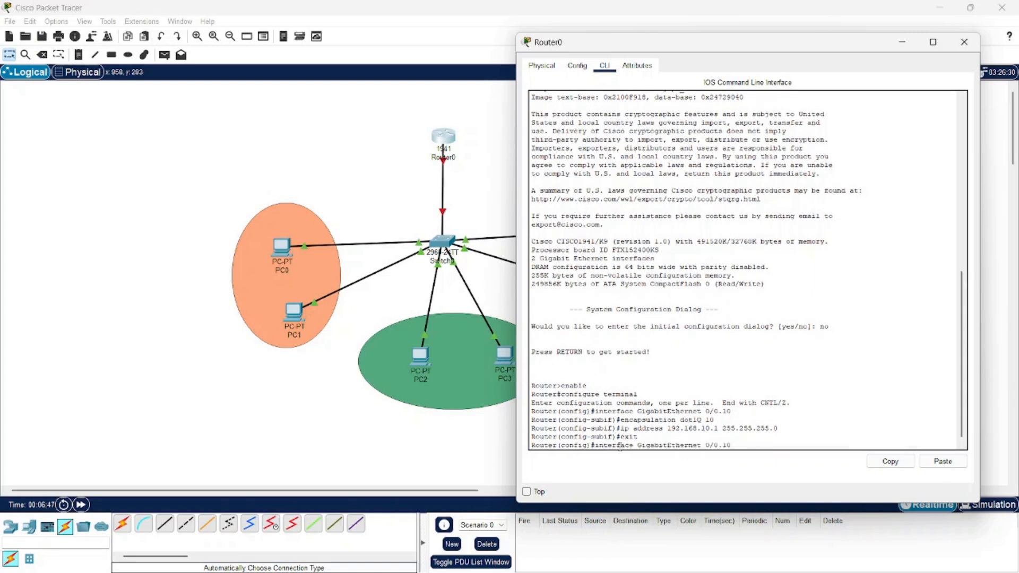
{"action": "key", "text": "BackSpace"}
{"action": "key", "text": "BackSpace"}
{"action": "type", "text": "20"}
{"action": "key", "text": "Return"}
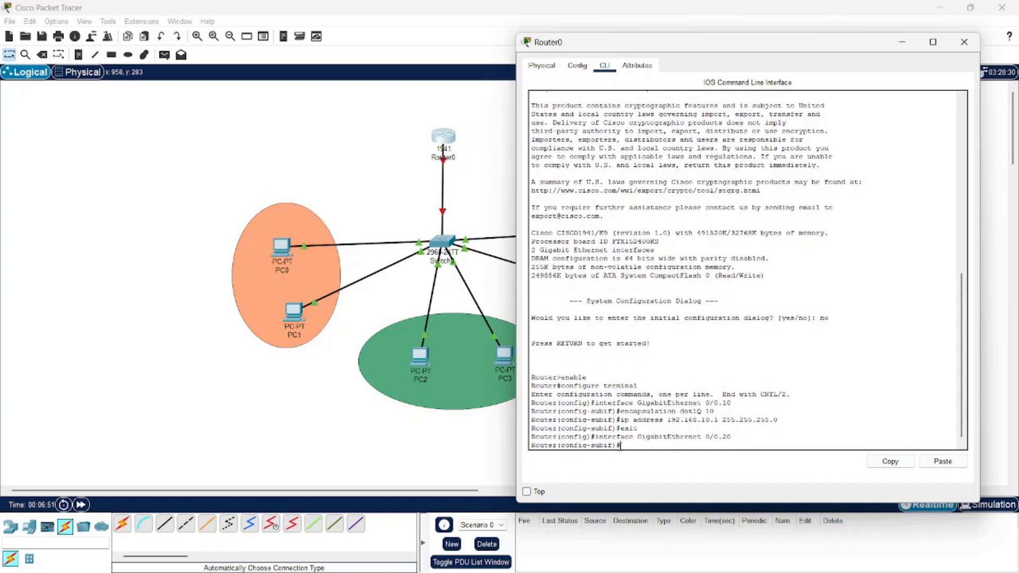
Set dot1Q encapsulation for VLAN 20 on the GigabitEthernet 0/0.20 subinterface.
{"action": "key", "text": "Up"}
{"action": "key", "text": "Up"}
{"action": "key", "text": "Up"}
{"action": "key", "text": "Up"}
{"action": "key", "text": "BackSpace"}
{"action": "type", "text": "20"}
{"action": "key", "text": "Return"}
Assign IP address 192.168.20.1 255.255.255.0 to the GigabitEthernet 0/0.20 subinterface and exit it.
{"action": "key", "text": "Up"}
{"action": "key", "text": "Up"}
{"action": "key", "text": "Up"}
{"action": "key", "text": "Up"}
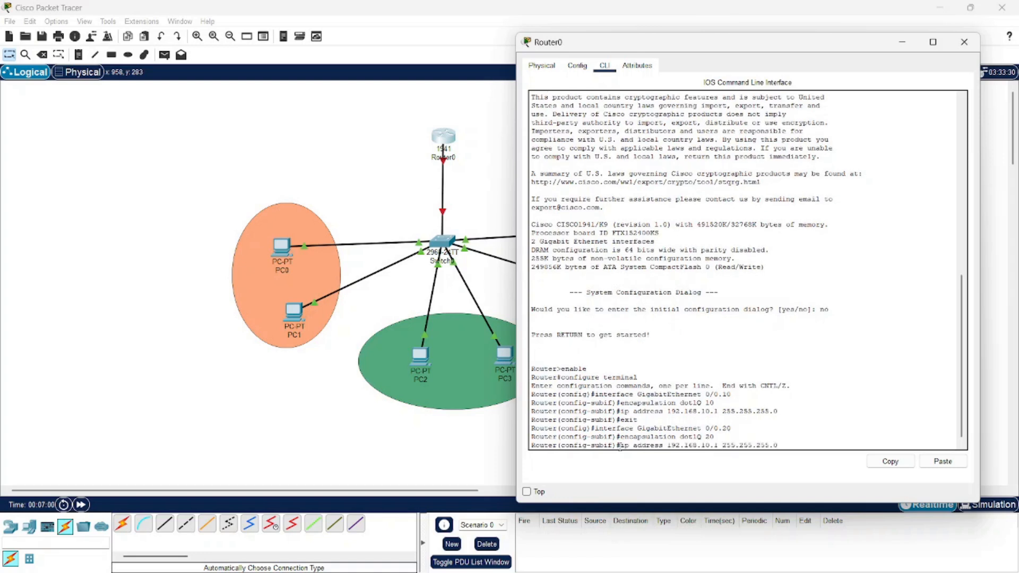
{"action": "key", "text": "BackSpace"}
{"action": "key", "text": "BackSpace"}
{"action": "type", "text": "20"}
{"action": "key", "text": "Return"}
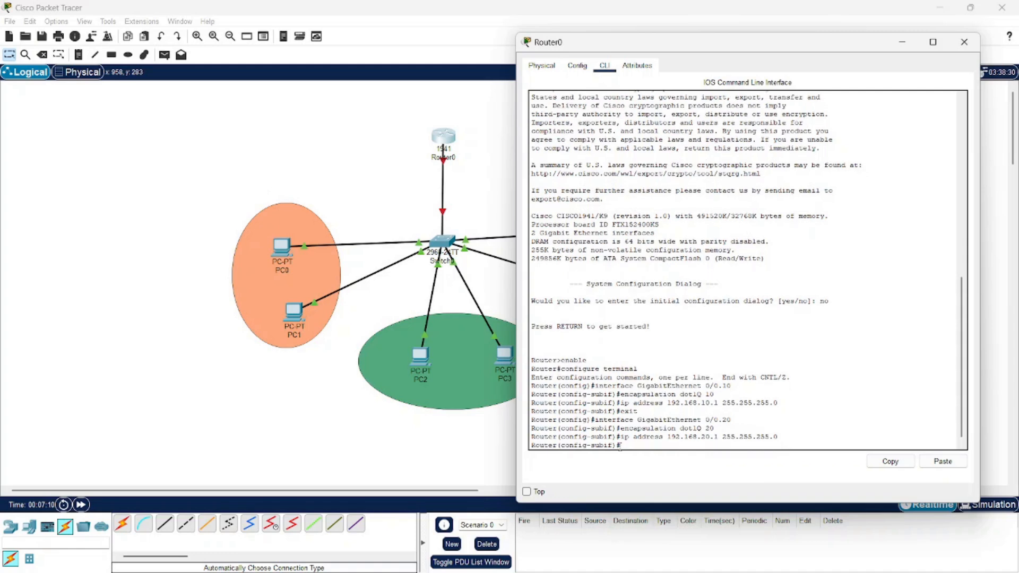
{"action": "type", "text": "exit"}
{"action": "key", "text": "Return"}
Create subinterface GigabitEthernet 0/0.30 on the router.
{"action": "type", "text": "exit"}
{"action": "key", "text": "Up"}
{"action": "key", "text": "Up"}
{"action": "key", "text": "Up"}
{"action": "key", "text": "Up"}
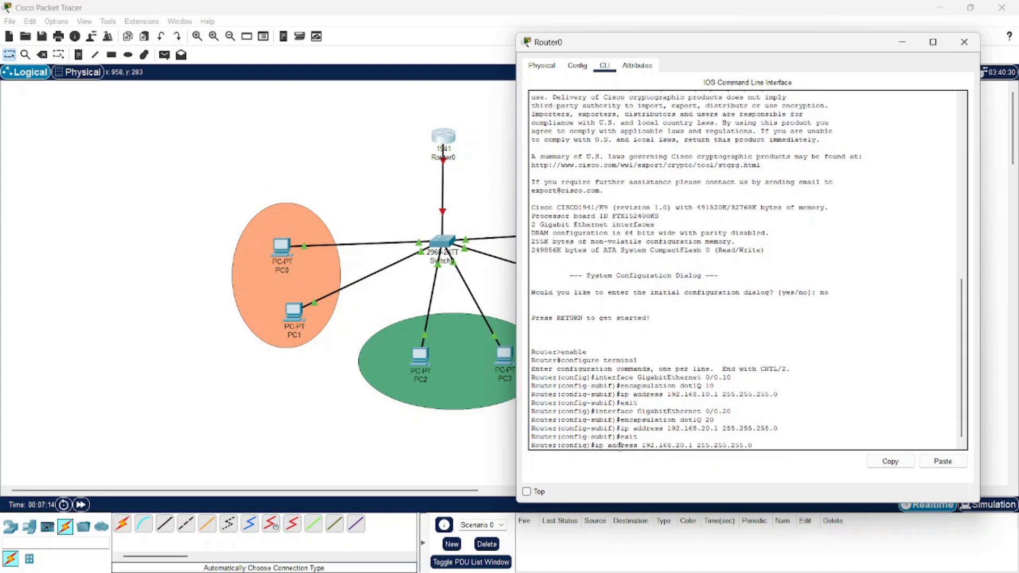
{"action": "key", "text": "BackSpace"}
{"action": "key", "text": "BackSpace"}
{"action": "type", "text": "30"}
{"action": "key", "text": "Return"}
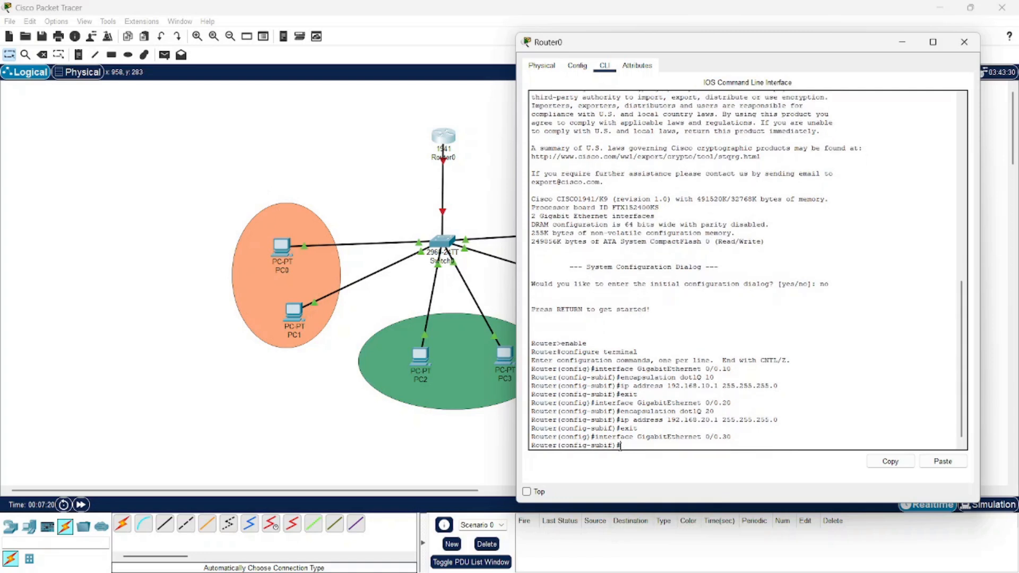
Set dot1Q encapsulation for VLAN 30 on the GigabitEthernet 0/0.30 subinterface.
{"action": "key", "text": "Up"}
{"action": "key", "text": "Up"}
{"action": "key", "text": "Up"}
{"action": "key", "text": "Up"}
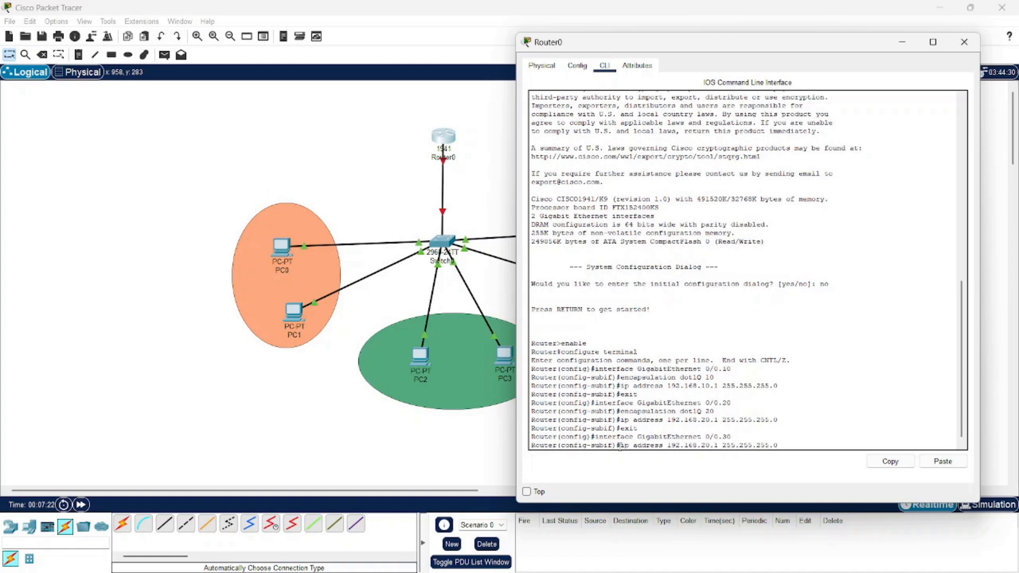
{"action": "key", "text": "BackSpace"}
{"action": "key", "text": "BackSpace"}
{"action": "type", "text": "30"}
{"action": "key", "text": "Return"}
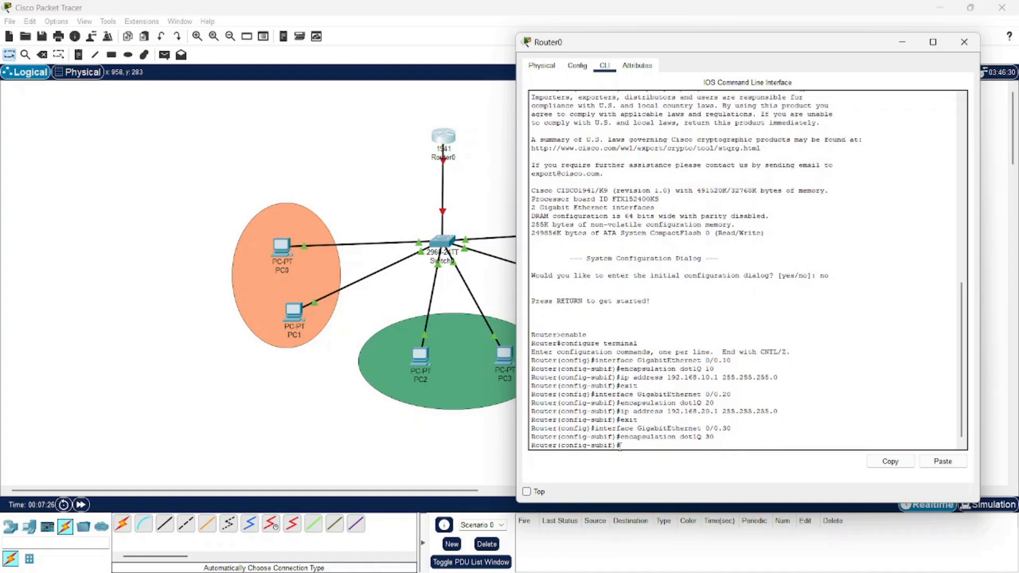
Assign IP address 192.168.30.1 255.255.255.0 to the GigabitEthernet 0/0.30 subinterface and exit it.
{"action": "key", "text": "Up"}
{"action": "key", "text": "Up"}
{"action": "key", "text": "Up"}
{"action": "key", "text": "Up"}
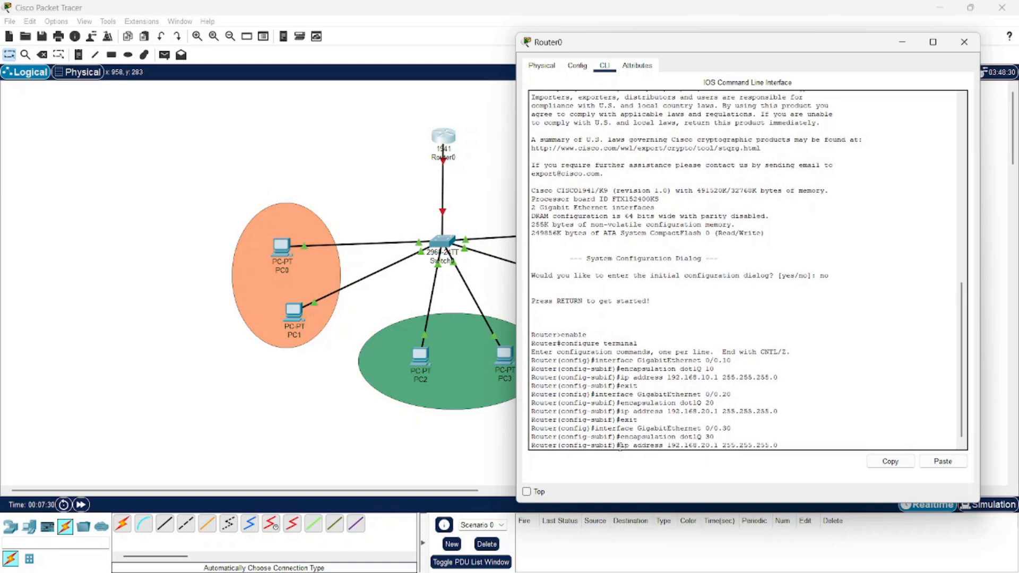
{"action": "key", "text": "Left"}
{"action": "key", "text": "Left"}
{"action": "key", "text": "Left"}
{"action": "key", "text": "Left"}
{"action": "key", "text": "Left"}
{"action": "key", "text": "Left"}
{"action": "key", "text": "Left"}
{"action": "key", "text": "Left"}
{"action": "key", "text": "Left"}
{"action": "key", "text": "Left"}
{"action": "key", "text": "Left"}
{"action": "key", "text": "Left"}
{"action": "key", "text": "Left"}
{"action": "key", "text": "Left"}
{"action": "key", "text": "Left"}
{"action": "key", "text": "Left"}
{"action": "key", "text": "Left"}
{"action": "key", "text": "BackSpace"}
{"action": "type", "text": "3"}
{"action": "key", "text": "Return"}
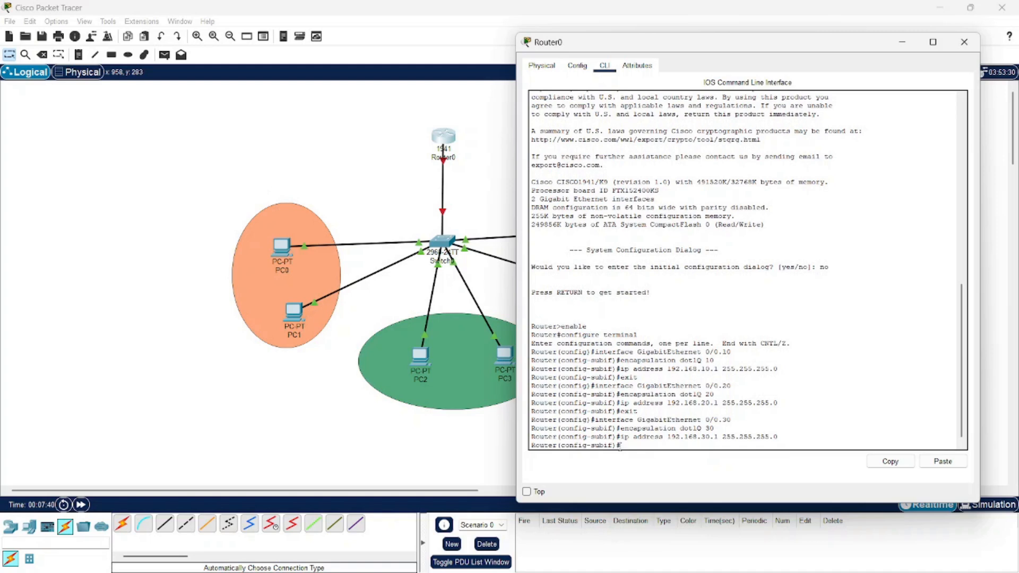
{"action": "type", "text": "exit"}
{"action": "key", "text": "Return"}
Enable the router's physical interface GigabitEthernet 0/0 with no shutdown and close the router's window.
{"action": "type", "text": "encapsulation dot1Q 30"}
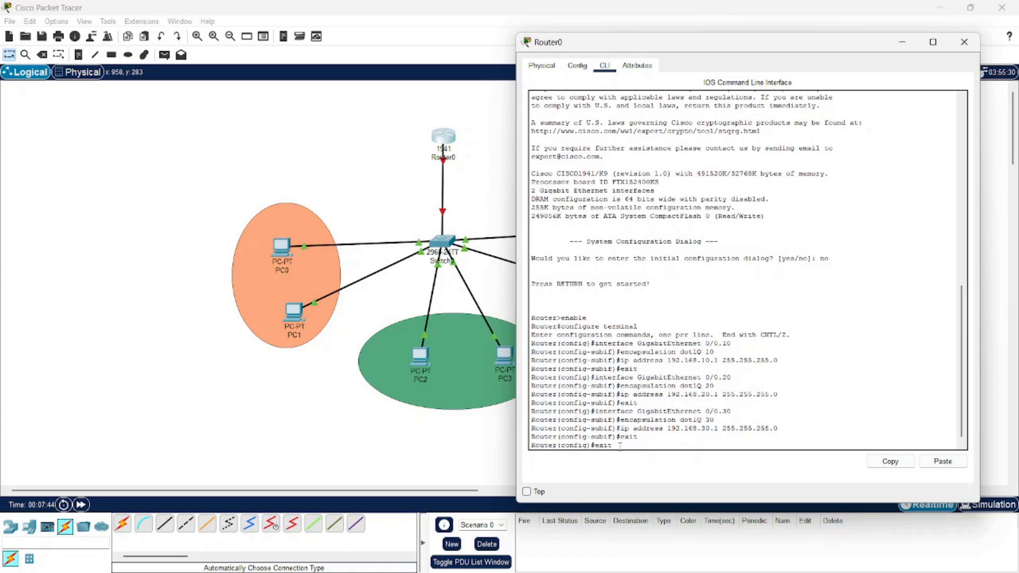
{"action": "key", "text": "Up"}
{"action": "key", "text": "BackSpace"}
{"action": "key", "text": "BackSpace"}
{"action": "key", "text": "BackSpace"}
{"action": "key", "text": "Return"}
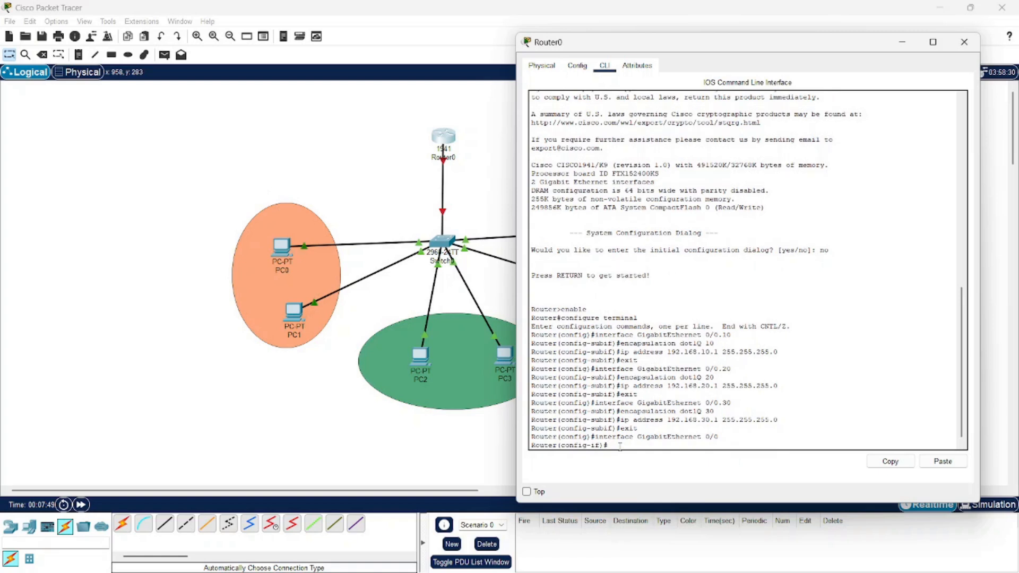
{"action": "type", "text": "no shutdown"}
{"action": "key", "text": "Return"}
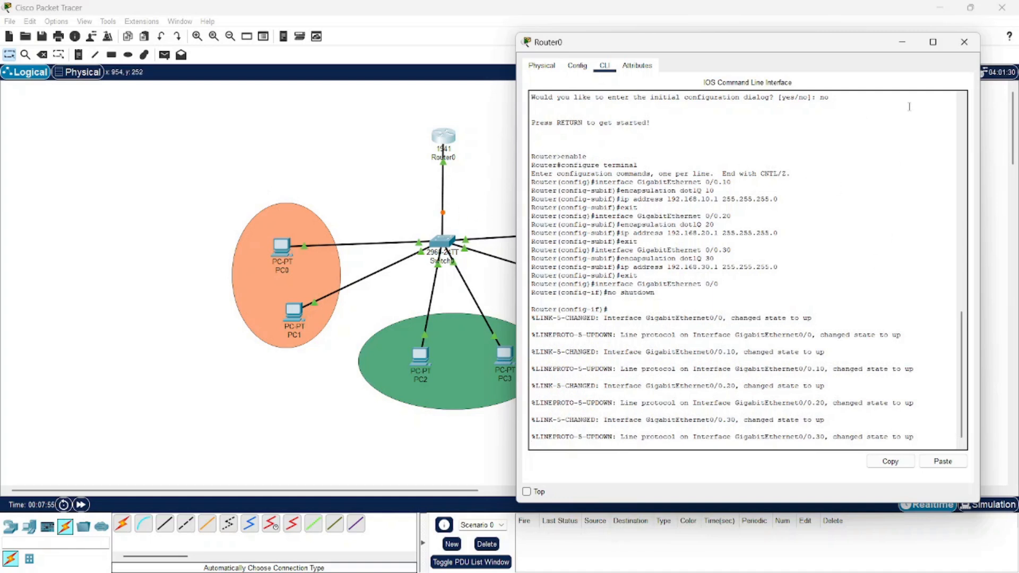
{"action": "left_click", "coordinate": [965, 42]}
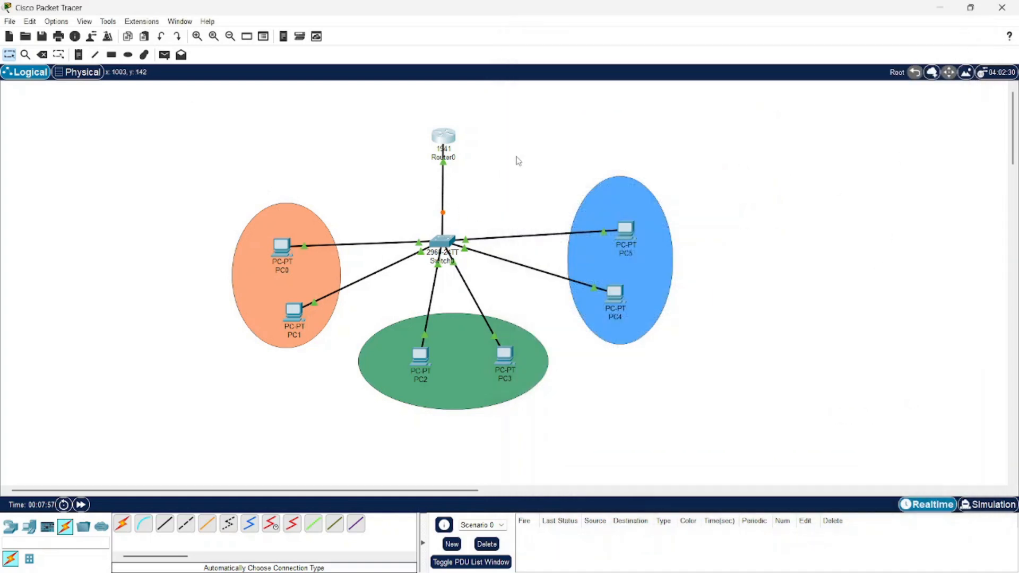
Label the orange, green and blue PC groups with the notes 192.168.10.0, 192.168.20.0 and 192.168.30.0 respectively.
{"action": "left_click", "coordinate": [79, 54]}
{"action": "left_click", "coordinate": [265, 225]}
{"action": "type", "text": "192"}
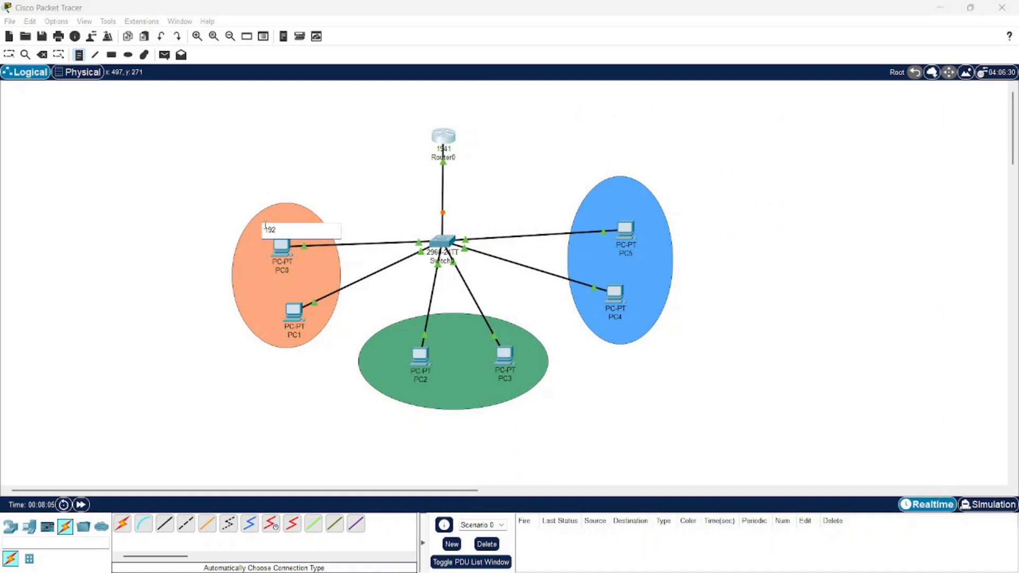
{"action": "type", "text": ".168.10.0"}
{"action": "left_click", "coordinate": [433, 393]}
{"action": "type", "text": "192"}
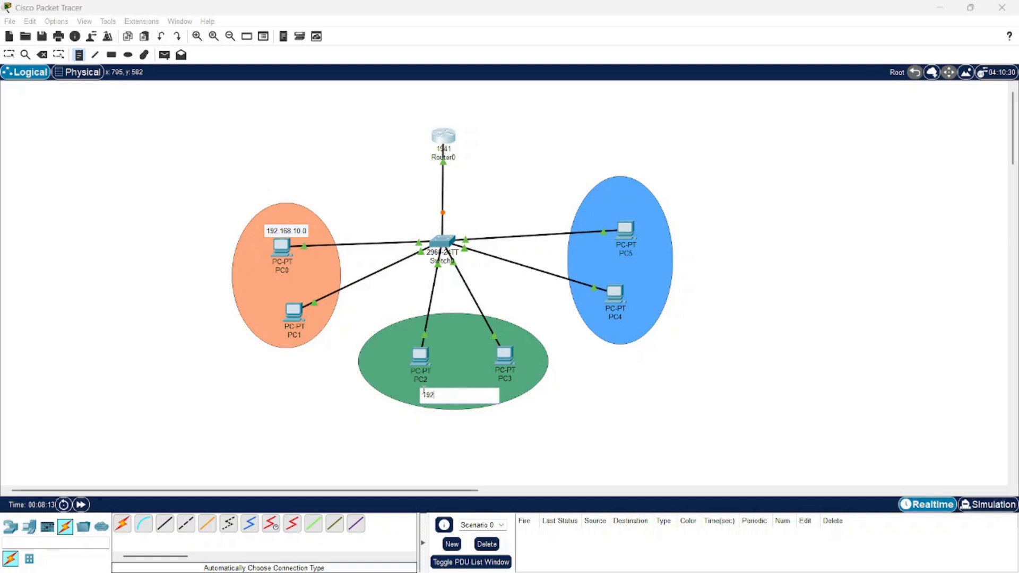
{"action": "type", "text": ".168.20.0"}
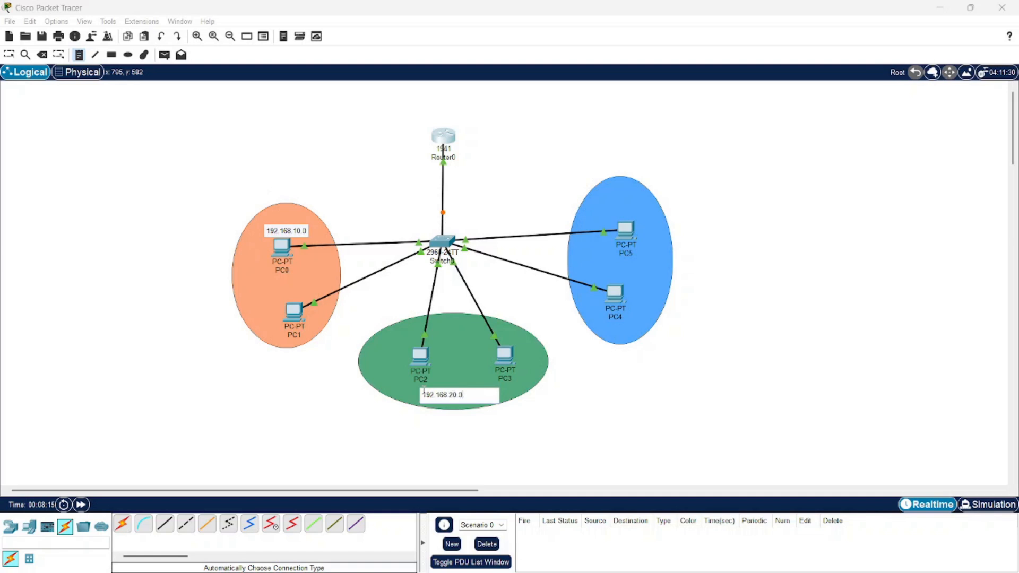
{"action": "left_click", "coordinate": [596, 214]}
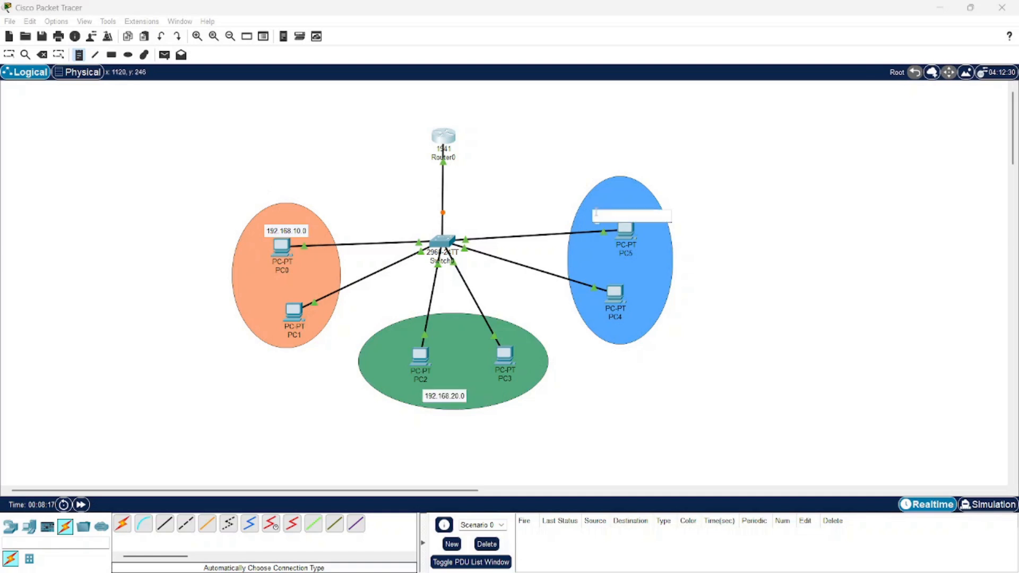
{"action": "type", "text": "192.168.30.0"}
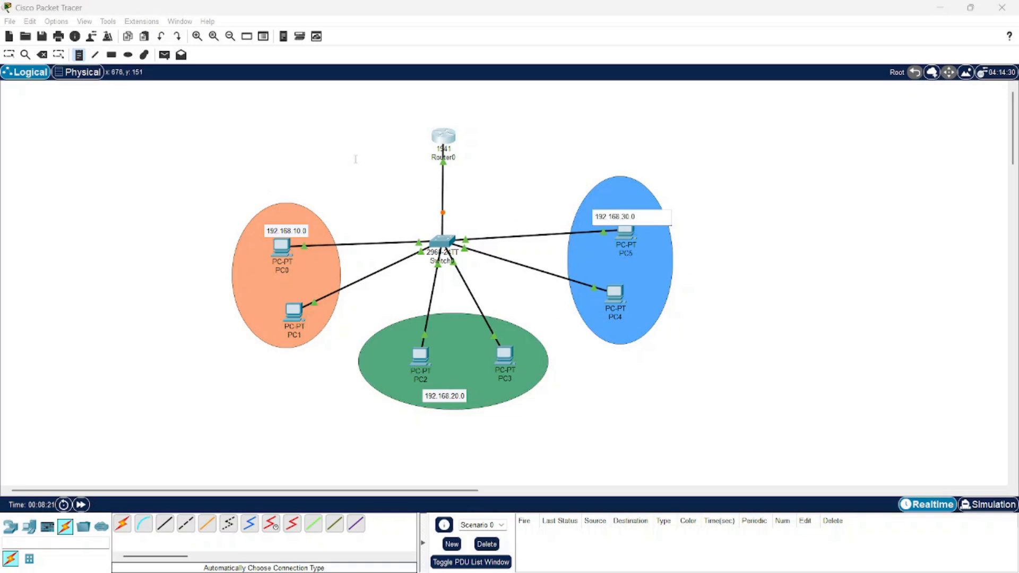
{"action": "left_click", "coordinate": [3, 57]}
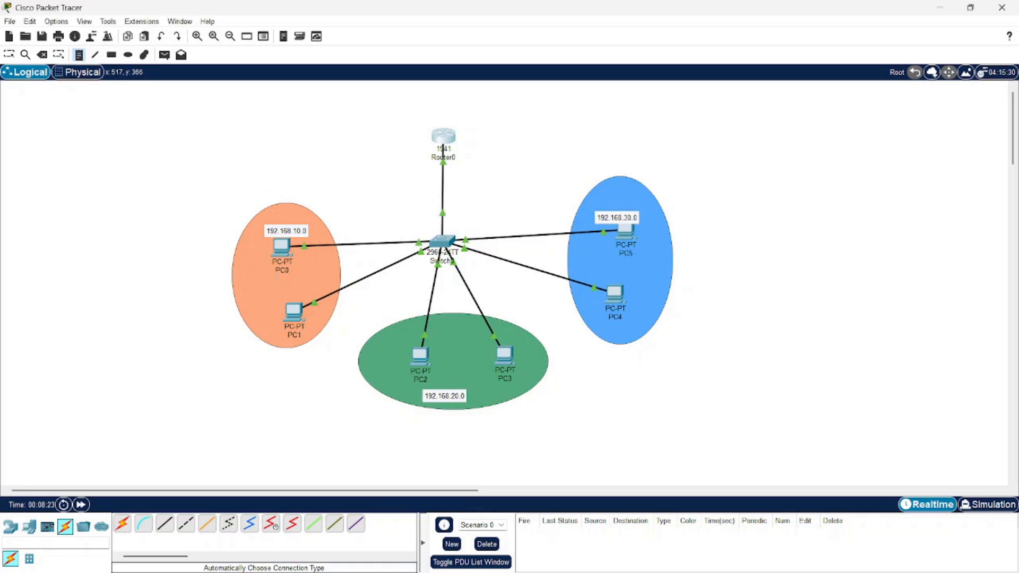
Give PC0 the static IPv4 address 192.168.10.2 with subnet mask 255.255.255.0.
{"action": "left_click", "coordinate": [10, 56]}
{"action": "left_click", "coordinate": [282, 246]}
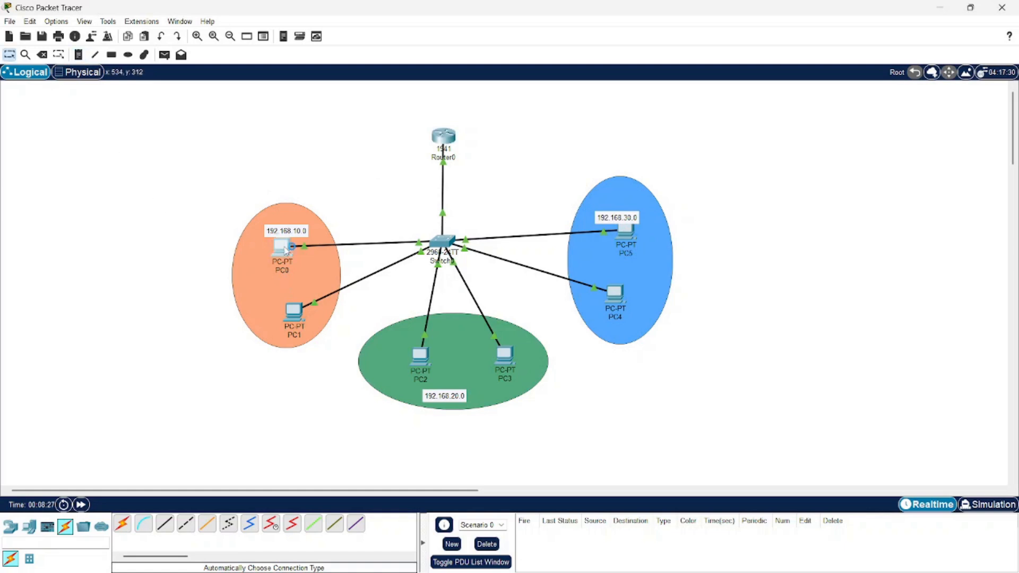
{"action": "left_click", "coordinate": [453, 136]}
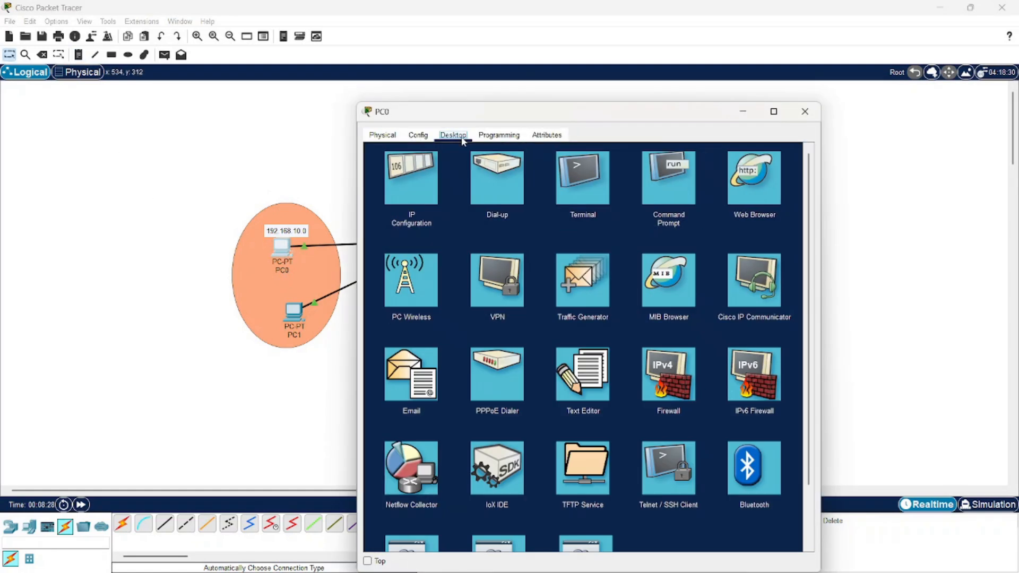
{"action": "left_click", "coordinate": [408, 176]}
{"action": "left_click", "coordinate": [591, 214]}
{"action": "type", "text": "192.168.10.2"}
{"action": "left_click", "coordinate": [569, 232]}
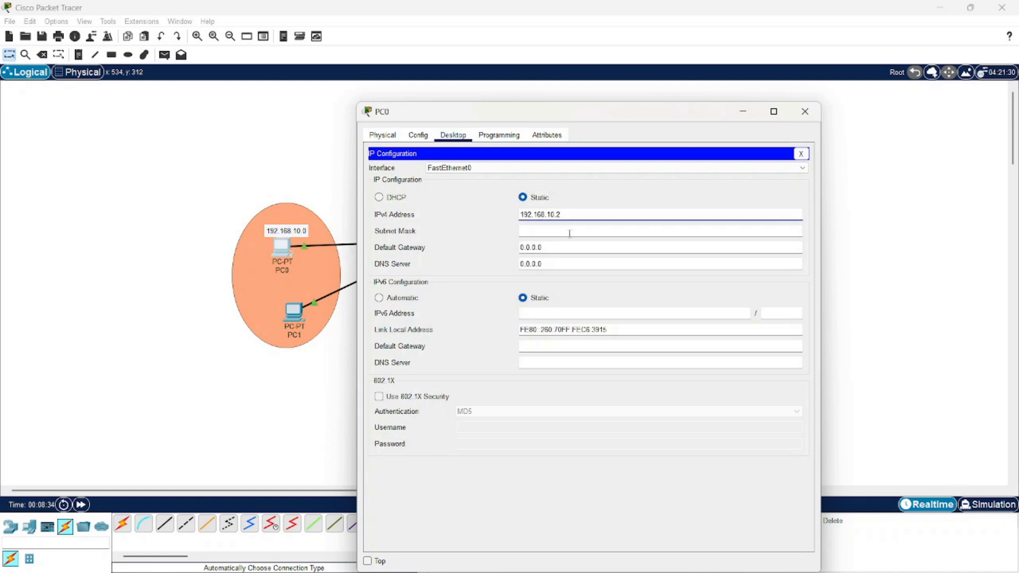
Set PC0's default gateway to 192.168.10.1 and close its window.
{"action": "left_click", "coordinate": [566, 248]}
{"action": "key", "text": "BackSpace"}
{"action": "key", "text": "BackSpace"}
{"action": "key", "text": "BackSpace"}
{"action": "key", "text": "BackSpace"}
{"action": "key", "text": "BackSpace"}
{"action": "key", "text": "BackSpace"}
{"action": "key", "text": "BackSpace"}
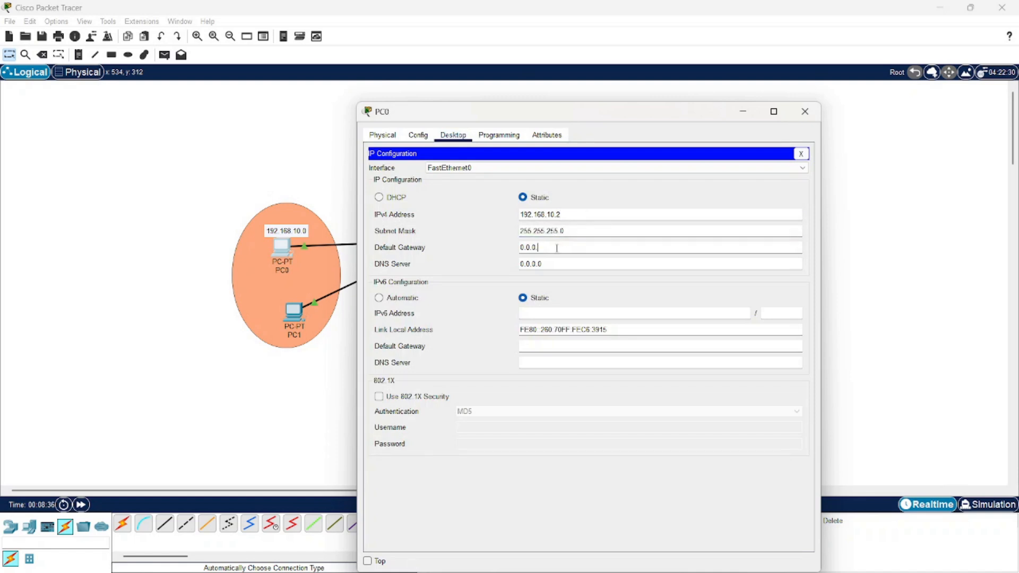
{"action": "type", "text": "192.168.10.1"}
{"action": "left_click", "coordinate": [607, 197]}
{"action": "left_click", "coordinate": [805, 115]}
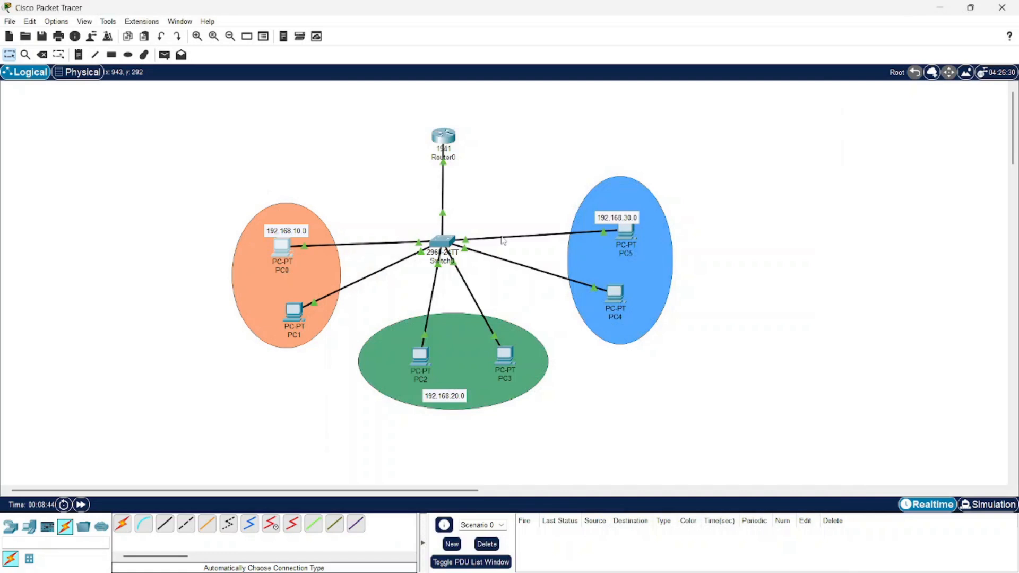
Give PC1 the static IPv4 address 192.168.10.3 with subnet mask 255.255.255.0.
{"action": "left_click", "coordinate": [295, 325]}
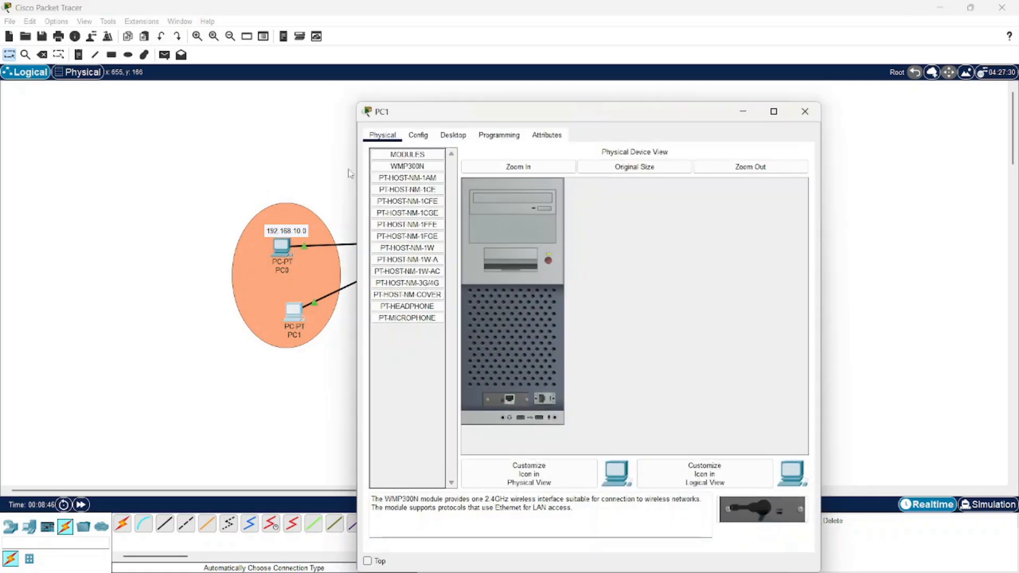
{"action": "left_click", "coordinate": [465, 135]}
{"action": "left_click", "coordinate": [411, 178]}
{"action": "left_click", "coordinate": [553, 214]}
{"action": "type", "text": "192.168.20"}
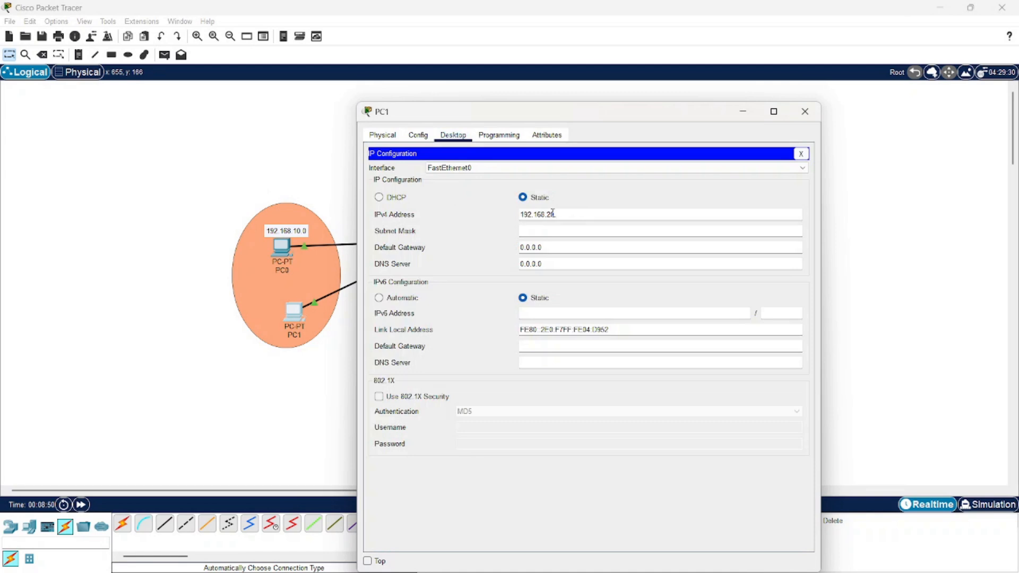
{"action": "key", "text": "BackSpace"}
{"action": "key", "text": "BackSpace"}
{"action": "type", "text": "10.3"}
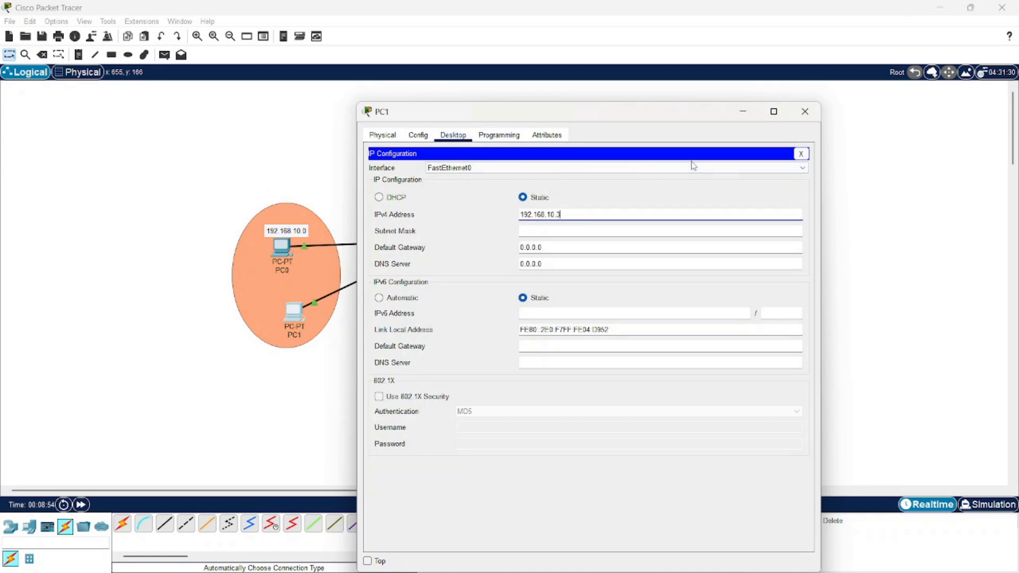
{"action": "left_click", "coordinate": [601, 231]}
Set PC1's default gateway to 192.168.10.1, reusing the network part of its IPv4 address, and close its window.
{"action": "left_click_drag", "start_coordinate": [558, 215], "coordinate": [519, 225]}
{"action": "key", "text": "ctrl+c"}
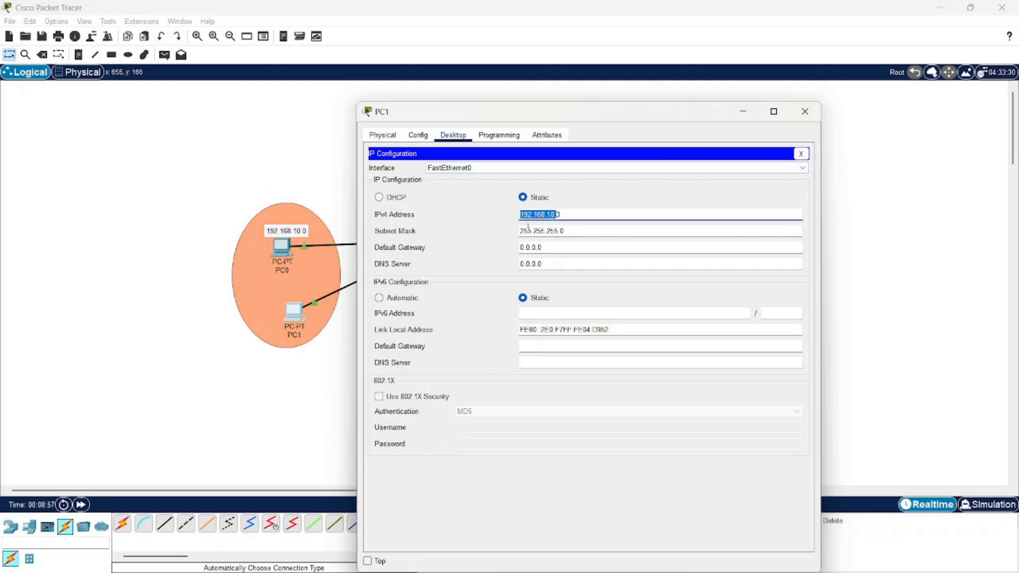
{"action": "left_click", "coordinate": [545, 247]}
{"action": "key", "text": "BackSpace"}
{"action": "key", "text": "BackSpace"}
{"action": "key", "text": "BackSpace"}
{"action": "key", "text": "BackSpace"}
{"action": "key", "text": "BackSpace"}
{"action": "key", "text": "BackSpace"}
{"action": "key", "text": "BackSpace"}
{"action": "key", "text": "ctrl+v"}
{"action": "type", "text": "1"}
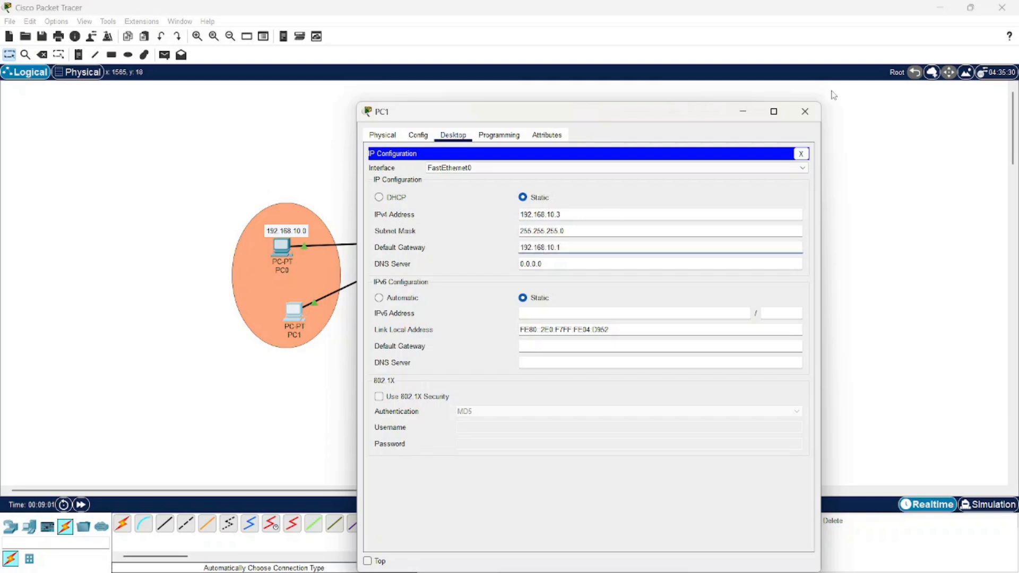
{"action": "left_click", "coordinate": [806, 111]}
Give PC2 the static IPv4 address 192.168.20.2 with subnet mask 255.255.255.0.
{"action": "left_click", "coordinate": [421, 355]}
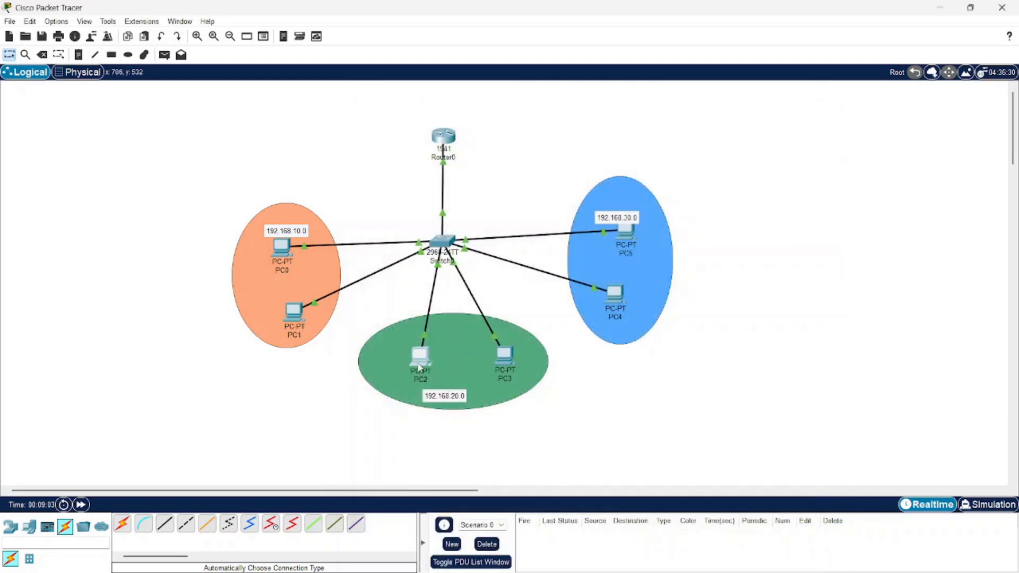
{"action": "left_click", "coordinate": [454, 135]}
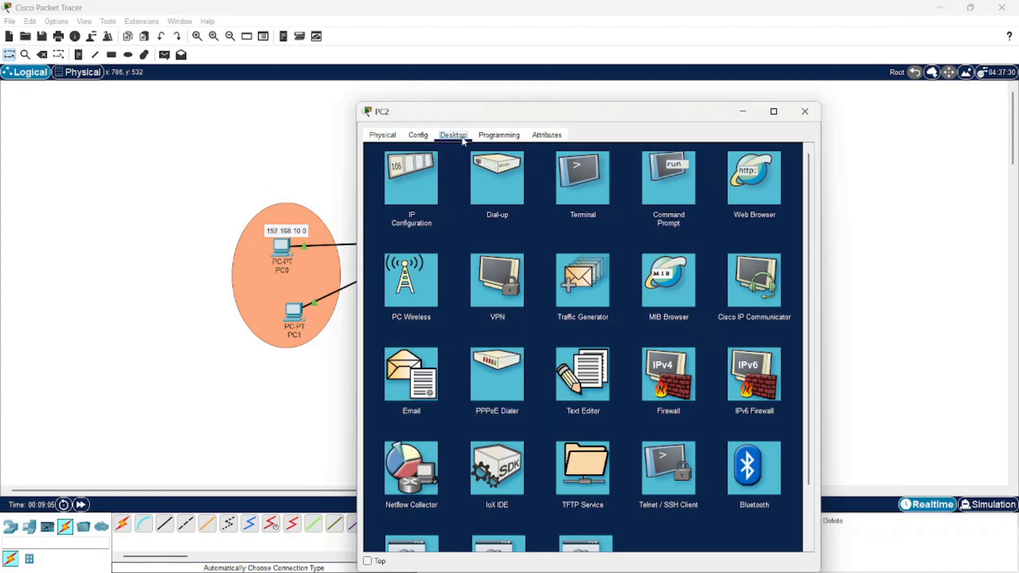
{"action": "left_click", "coordinate": [422, 172]}
{"action": "left_click", "coordinate": [534, 214]}
{"action": "type", "text": "192.168.10."}
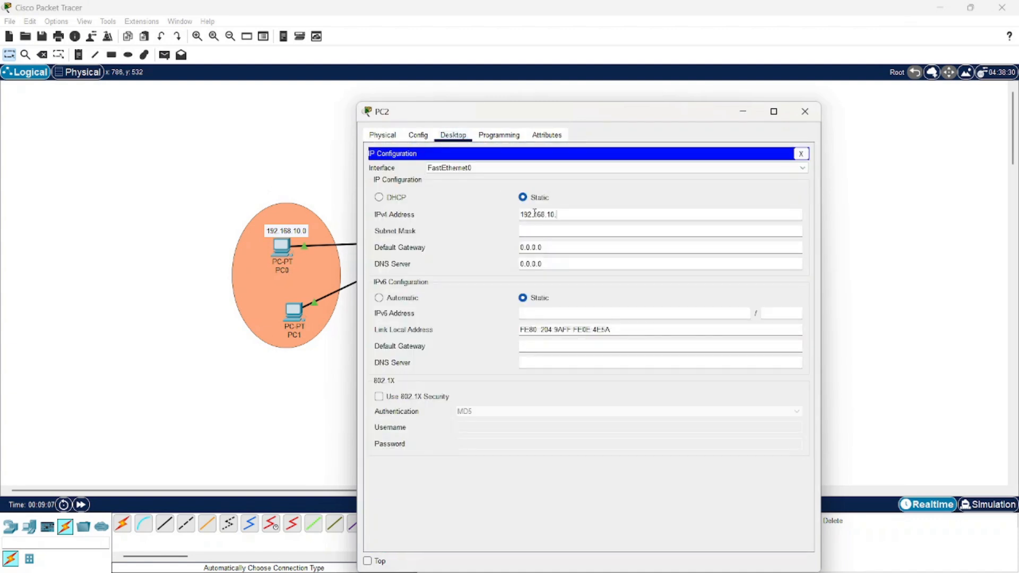
{"action": "key", "text": "BackSpace"}
{"action": "key", "text": "BackSpace"}
{"action": "type", "text": "20.2"}
{"action": "left_click", "coordinate": [540, 229]}
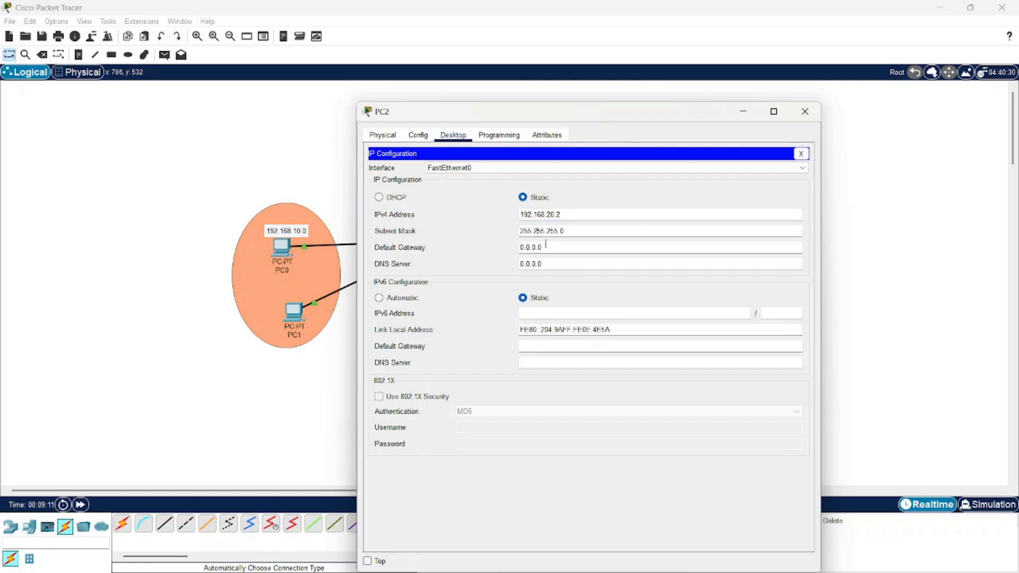
Set PC2's default gateway to 192.168.20.1, reusing the network part of its IPv4 address, and close its window.
{"action": "left_click_drag", "start_coordinate": [557, 214], "coordinate": [520, 219]}
{"action": "key", "text": "ctrl+c"}
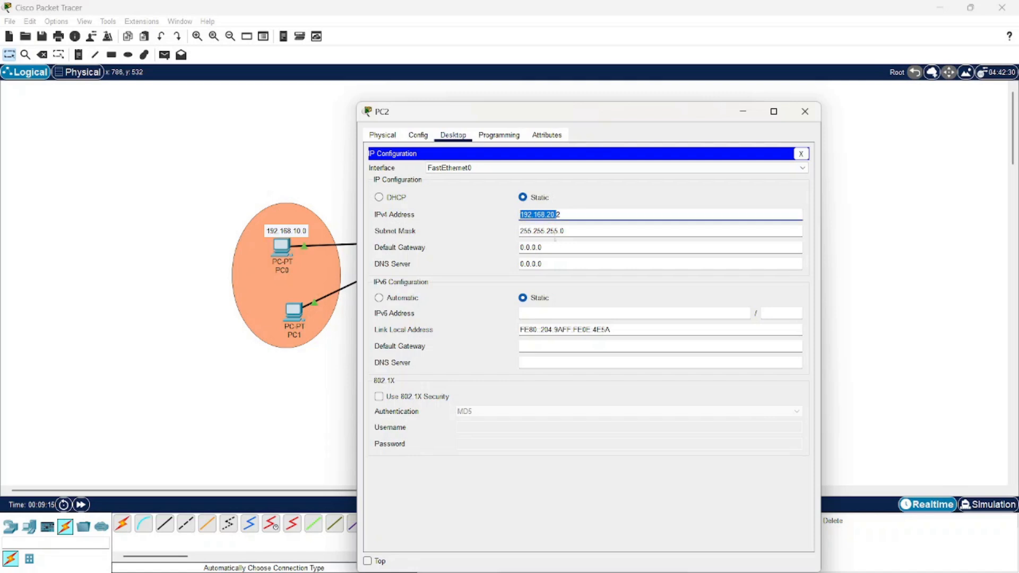
{"action": "left_click", "coordinate": [552, 247]}
{"action": "key", "text": "BackSpace"}
{"action": "key", "text": "BackSpace"}
{"action": "key", "text": "BackSpace"}
{"action": "key", "text": "BackSpace"}
{"action": "key", "text": "BackSpace"}
{"action": "key", "text": "BackSpace"}
{"action": "key", "text": "BackSpace"}
{"action": "key", "text": "ctrl+v"}
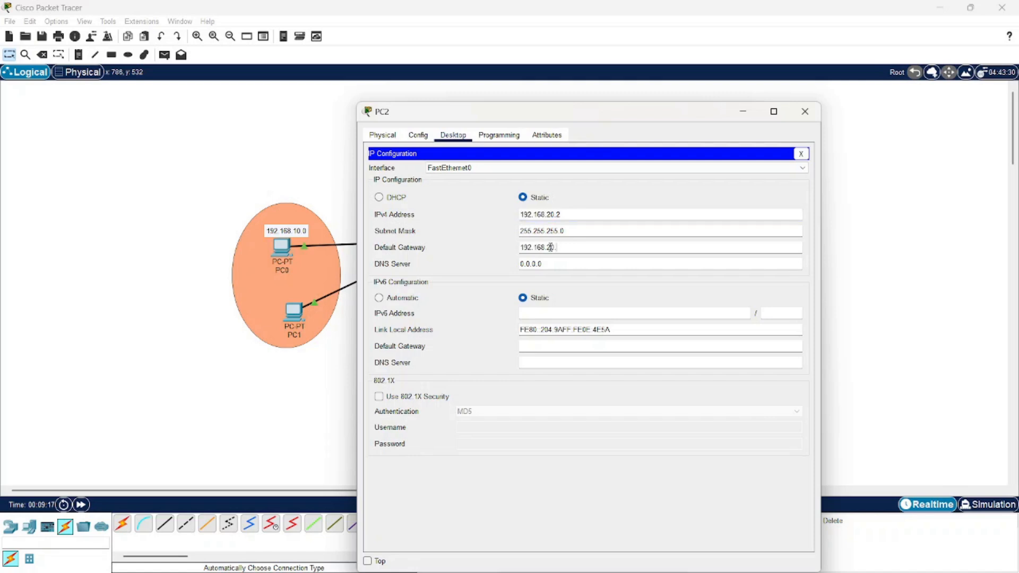
{"action": "type", "text": "1"}
{"action": "left_click", "coordinate": [805, 114]}
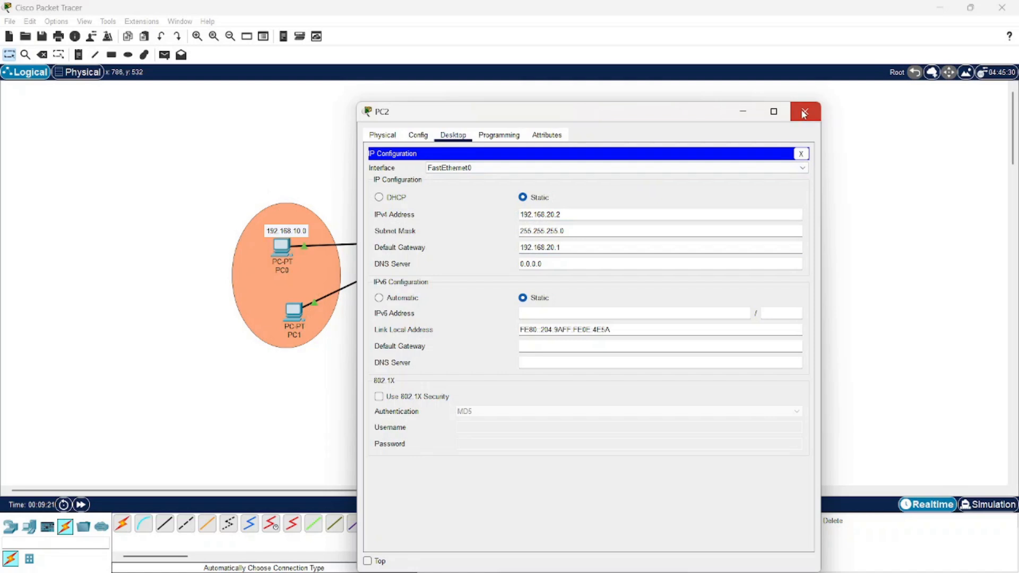
Give PC3 the static IPv4 address 192.168.20.3 with subnet mask 255.255.255.0.
{"action": "left_click", "coordinate": [506, 365]}
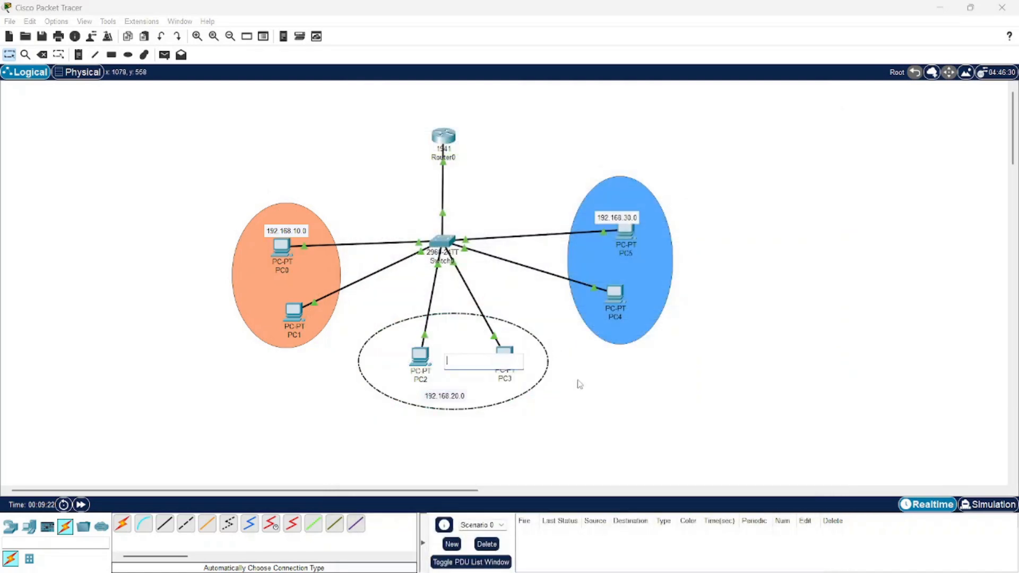
{"action": "left_click", "coordinate": [580, 385]}
{"action": "left_click", "coordinate": [505, 355]}
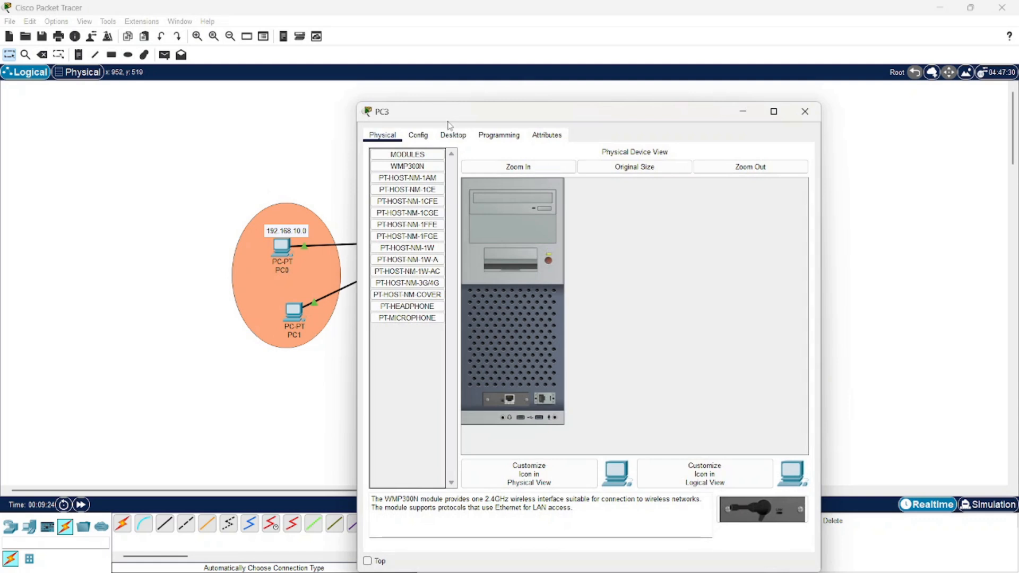
{"action": "left_click", "coordinate": [454, 137]}
{"action": "left_click", "coordinate": [410, 176]}
{"action": "left_click", "coordinate": [521, 213]}
{"action": "type", "text": "192.168.20.3"}
Set PC3's default gateway to 192.168.20.1 and close its window.
{"action": "left_click", "coordinate": [530, 245]}
{"action": "key", "text": "BackSpace"}
{"action": "key", "text": "BackSpace"}
{"action": "key", "text": "BackSpace"}
{"action": "key", "text": "BackSpace"}
{"action": "key", "text": "BackSpace"}
{"action": "key", "text": "BackSpace"}
{"action": "key", "text": "BackSpace"}
{"action": "type", "text": "192.168.20.1"}
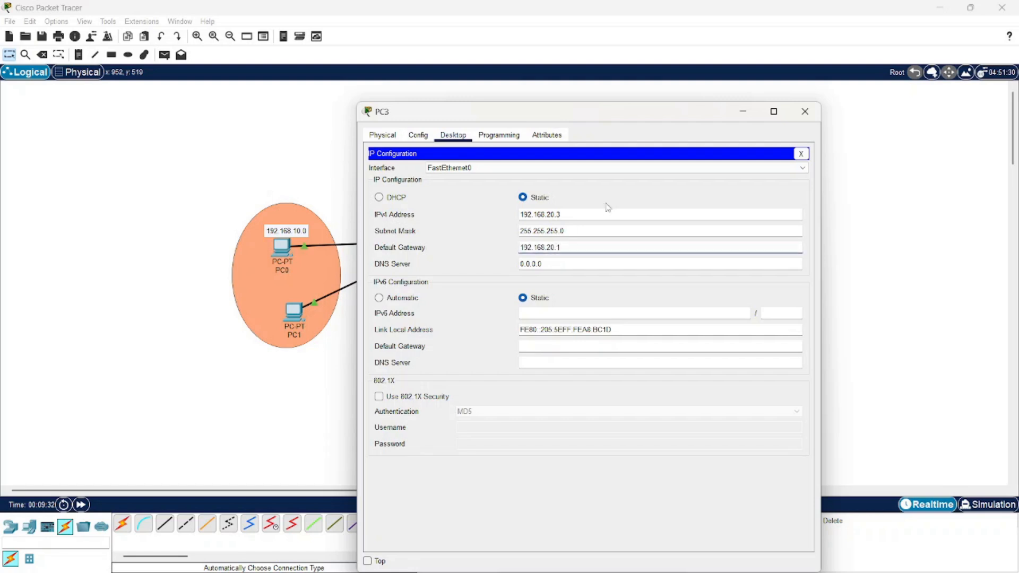
{"action": "left_click", "coordinate": [806, 111]}
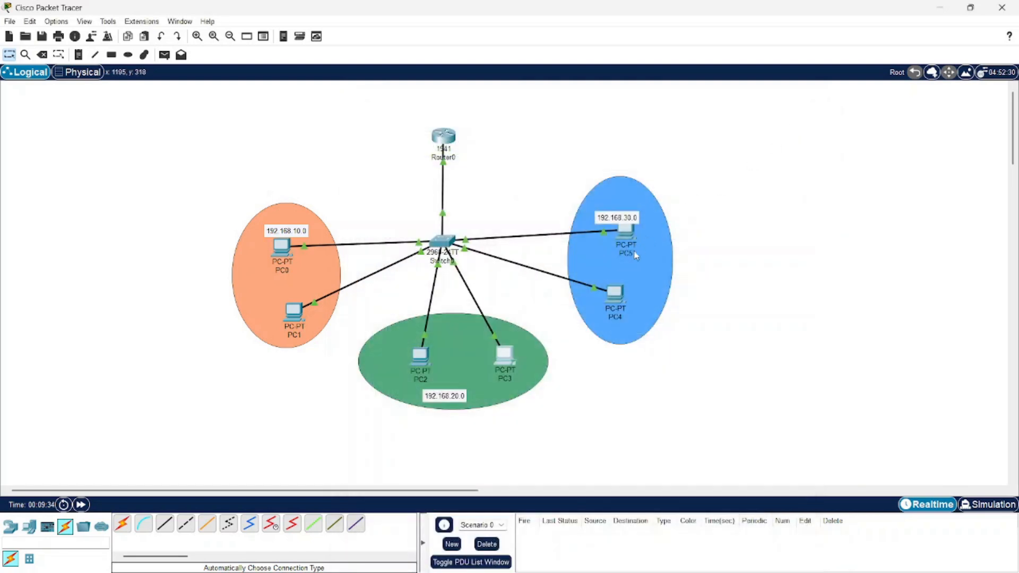
Give PC4 the static IPv4 address 192.168.30.2 with subnet mask 255.255.255.0.
{"action": "left_click", "coordinate": [618, 296]}
{"action": "left_click", "coordinate": [453, 135]}
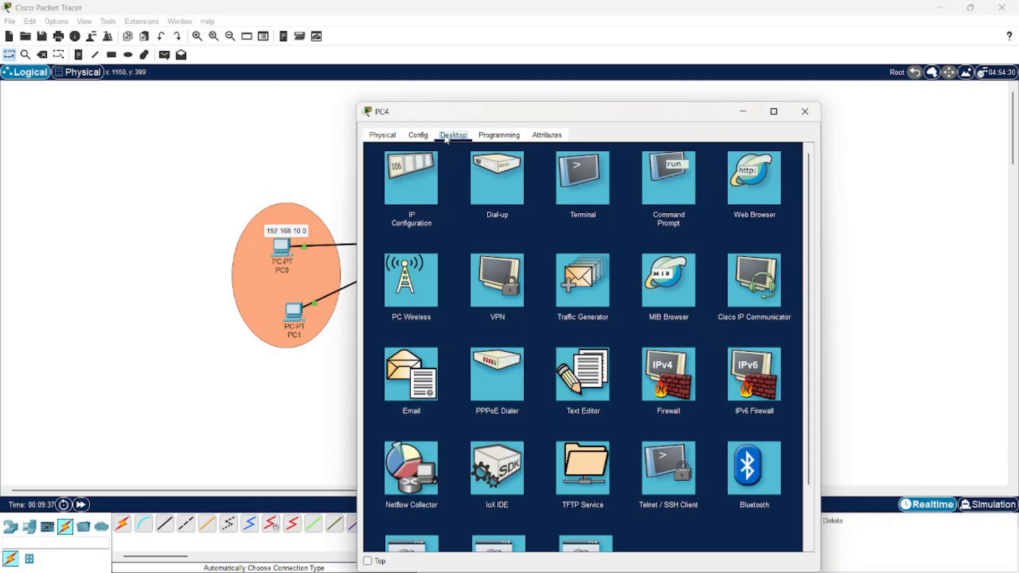
{"action": "left_click", "coordinate": [410, 179]}
{"action": "type", "text": "192.168.20."}
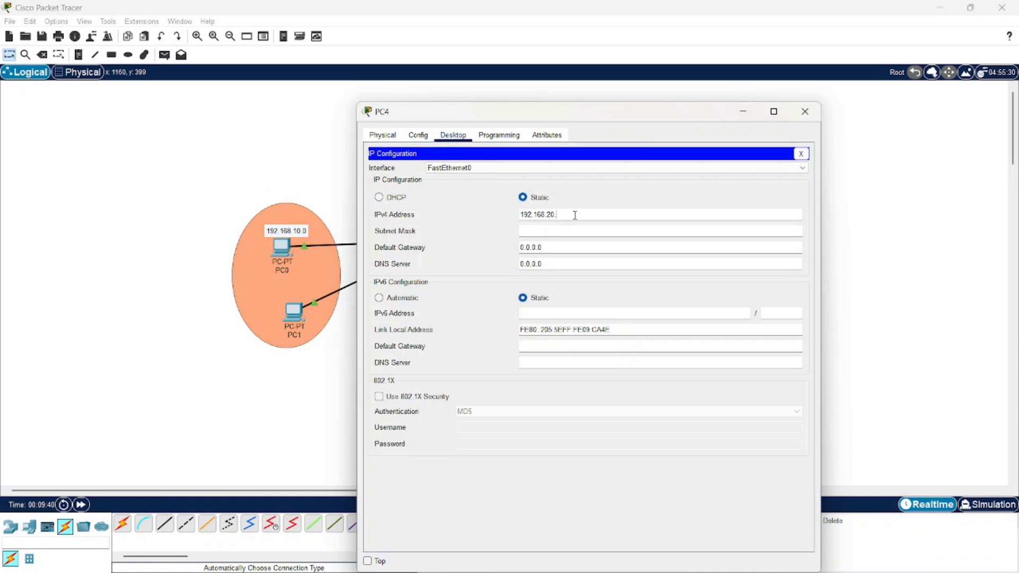
{"action": "key", "text": "BackSpace"}
{"action": "key", "text": "BackSpace"}
{"action": "key", "text": "BackSpace"}
{"action": "type", "text": "30.2"}
{"action": "left_click", "coordinate": [565, 229]}
Set PC4's default gateway to 192.168.30.1 and close its window.
{"action": "left_click", "coordinate": [547, 249]}
{"action": "key", "text": "BackSpace"}
{"action": "key", "text": "BackSpace"}
{"action": "key", "text": "BackSpace"}
{"action": "key", "text": "BackSpace"}
{"action": "key", "text": "BackSpace"}
{"action": "key", "text": "BackSpace"}
{"action": "key", "text": "BackSpace"}
{"action": "type", "text": "192.168.30."}
{"action": "key", "text": "BackSpace"}
{"action": "type", "text": "1"}
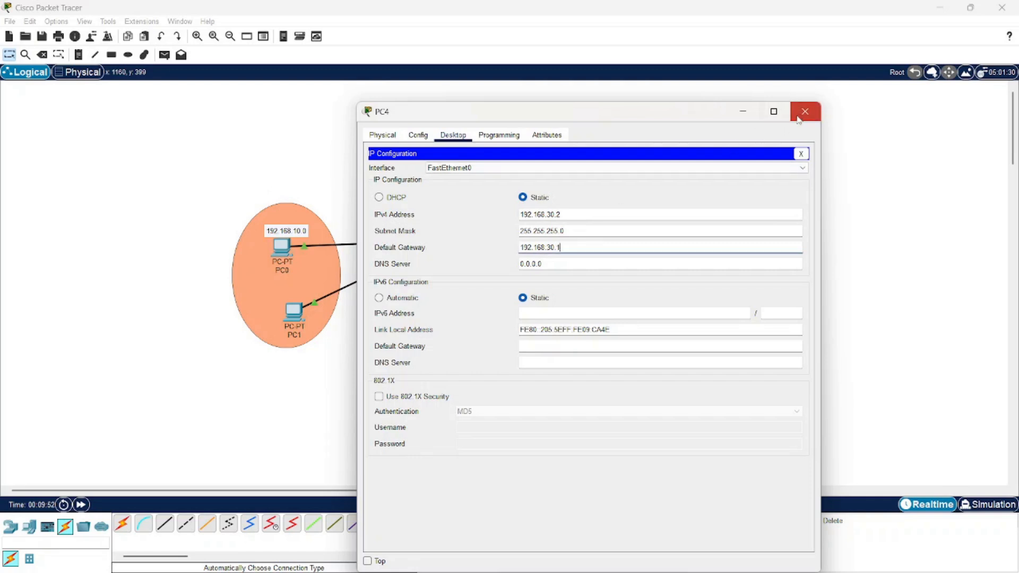
{"action": "left_click", "coordinate": [806, 111]}
Give PC5 the static IPv4 address 192.168.30.3 with subnet mask 255.255.255.0.
{"action": "left_click", "coordinate": [626, 230]}
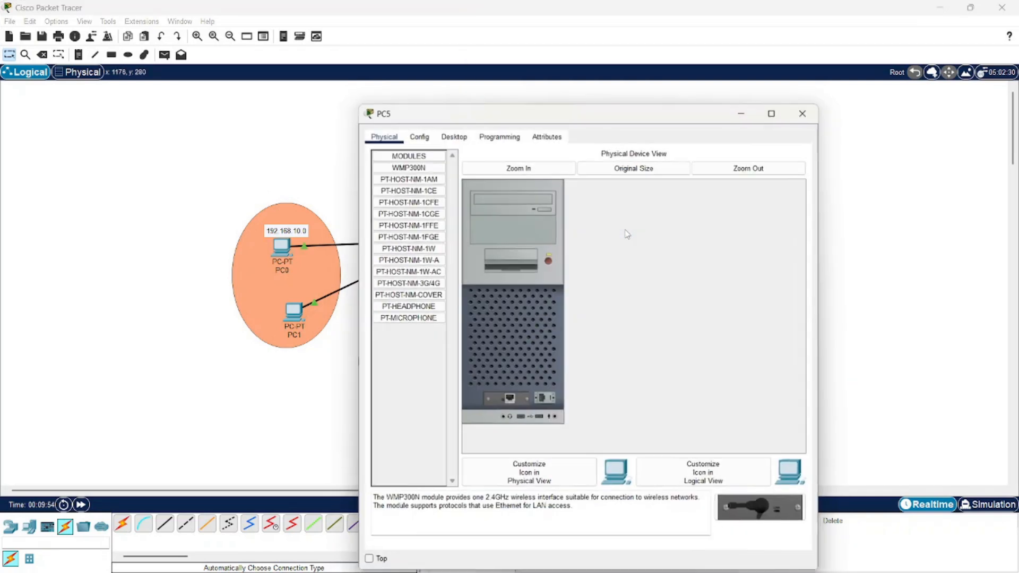
{"action": "left_click", "coordinate": [452, 136]}
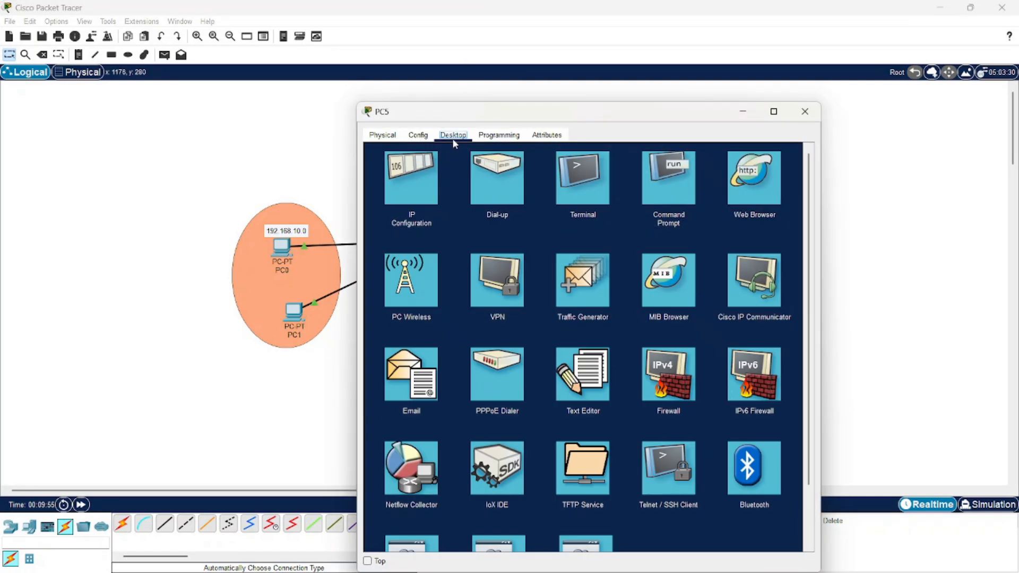
{"action": "left_click", "coordinate": [402, 177]}
{"action": "left_click", "coordinate": [558, 215]}
{"action": "key", "text": "ctrl+v"}
{"action": "key", "text": "BackSpace"}
{"action": "key", "text": "BackSpace"}
{"action": "key", "text": "BackSpace"}
{"action": "type", "text": "30.3"}
{"action": "left_click", "coordinate": [560, 231]}
Set PC5's default gateway to 192.168.30.1 and close its window.
{"action": "left_click", "coordinate": [553, 248]}
{"action": "key", "text": "BackSpace"}
{"action": "key", "text": "BackSpace"}
{"action": "key", "text": "BackSpace"}
{"action": "key", "text": "BackSpace"}
{"action": "key", "text": "BackSpace"}
{"action": "key", "text": "BackSpace"}
{"action": "key", "text": "BackSpace"}
{"action": "key", "text": "ctrl+v"}
{"action": "key", "text": "BackSpace"}
{"action": "key", "text": "BackSpace"}
{"action": "type", "text": "30.1"}
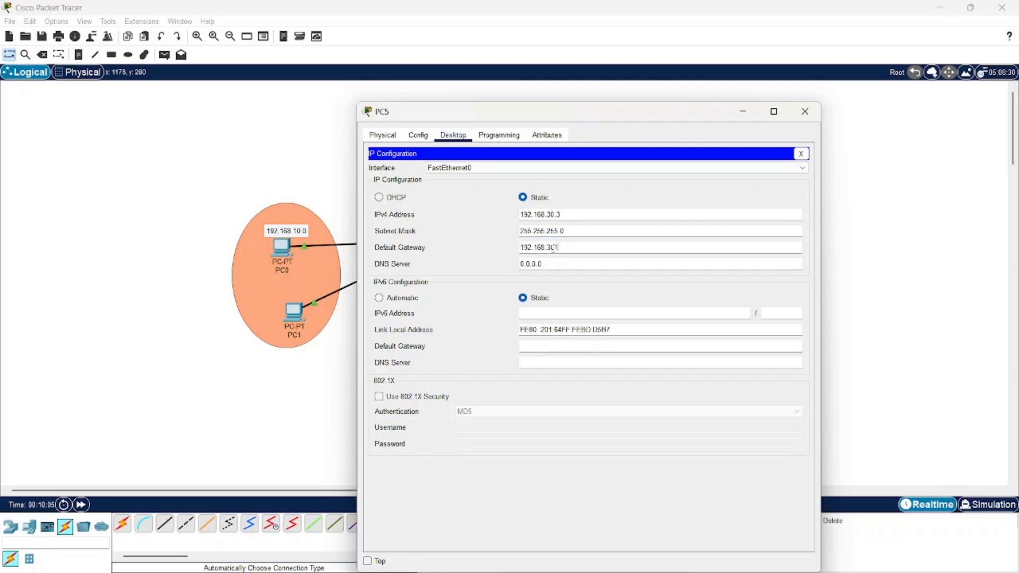
{"action": "key", "text": "BackSpace"}
{"action": "key", "text": "BackSpace"}
{"action": "key", "text": "BackSpace"}
{"action": "type", "text": "0"}
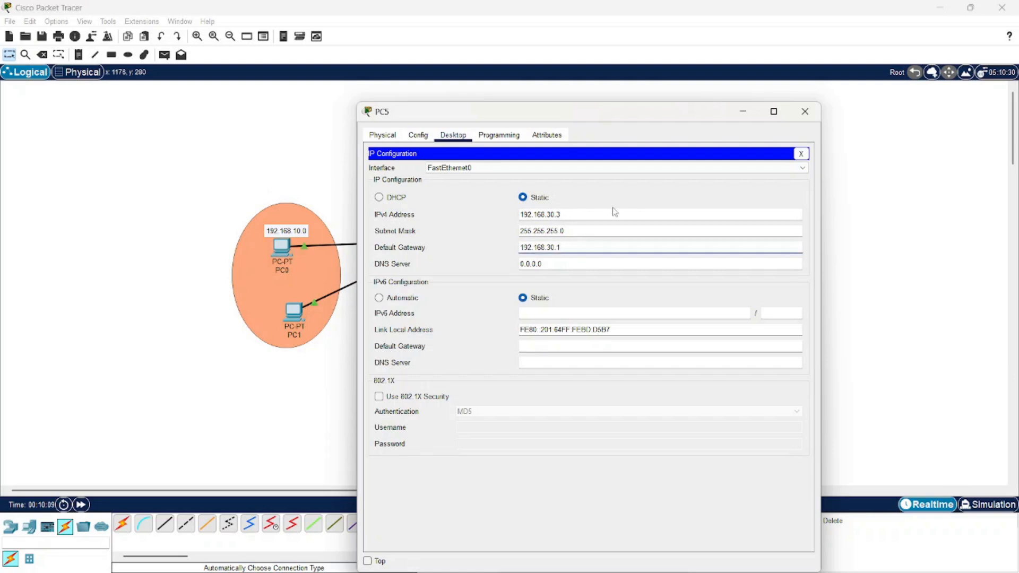
{"action": "left_click", "coordinate": [805, 112]}
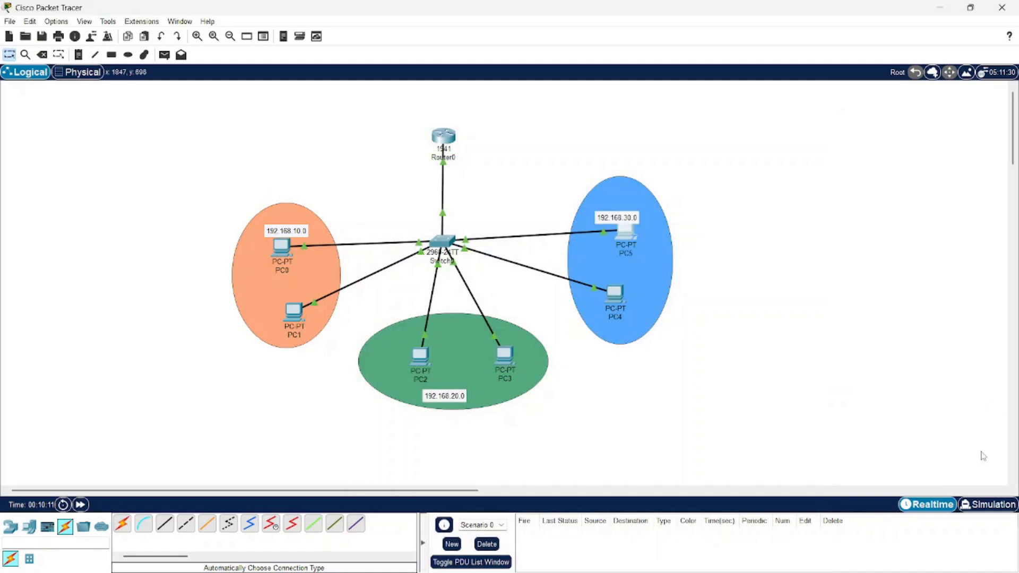
Switch to simulation mode and add a simple PDU from PC0 to PC1.
{"action": "left_click", "coordinate": [989, 504]}
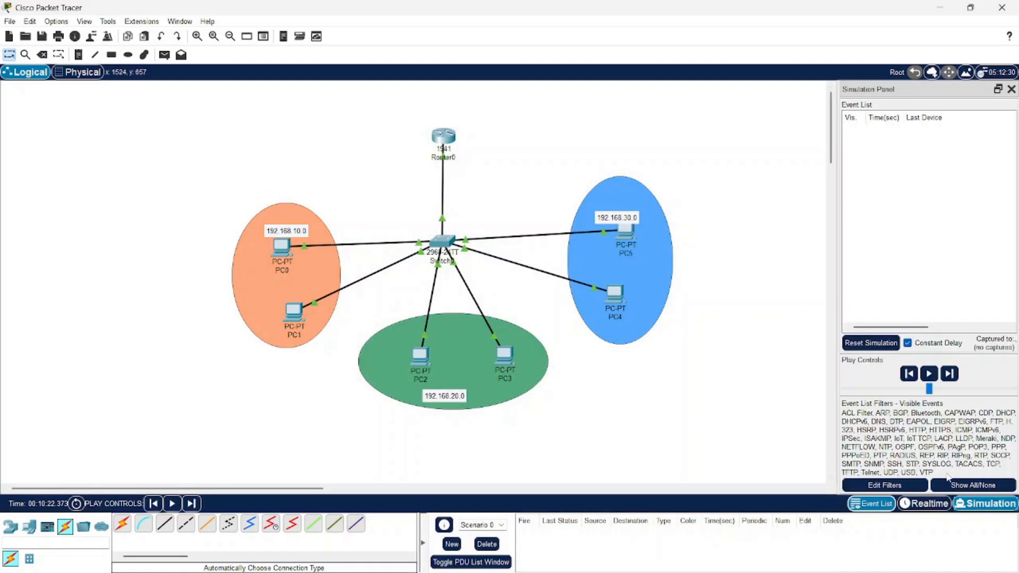
{"action": "left_click", "coordinate": [164, 57]}
{"action": "left_click", "coordinate": [281, 246]}
{"action": "left_click", "coordinate": [294, 308]}
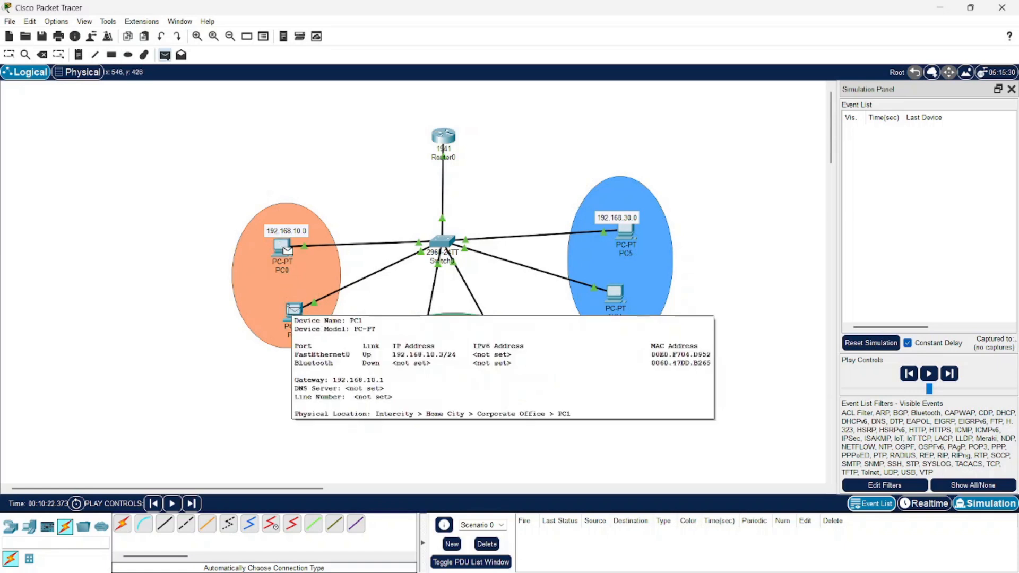
{"action": "left_click", "coordinate": [294, 309]}
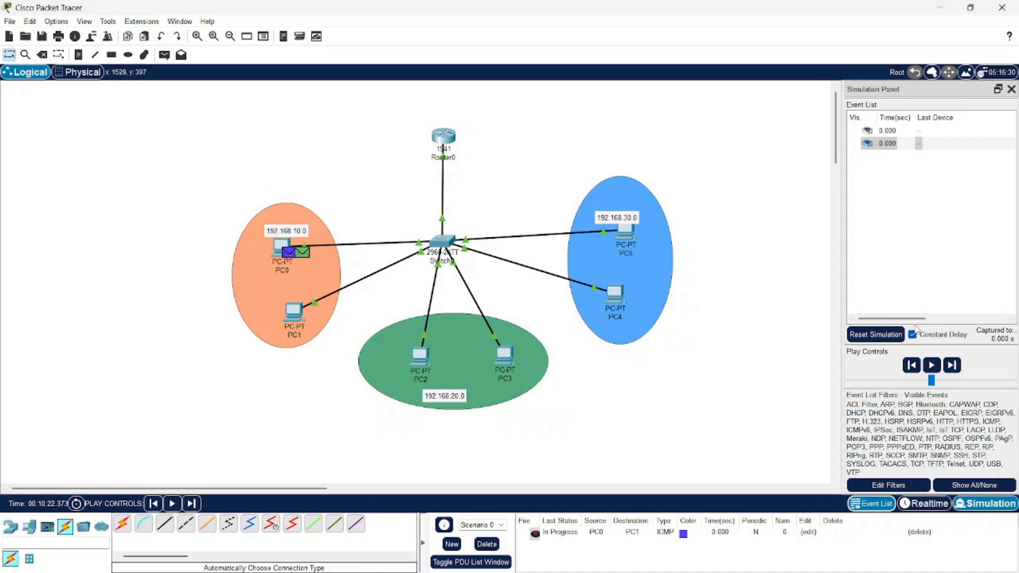
Advance the simulation event by event to follow the PC0-to-PC1 packet until its reply is back at PC0.
{"action": "left_click", "coordinate": [953, 365]}
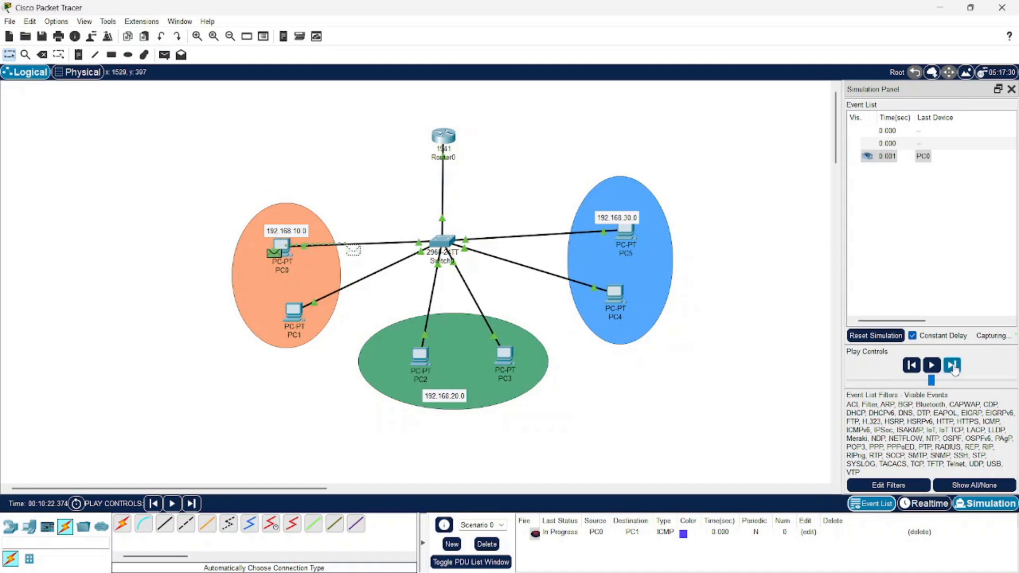
{"action": "left_click", "coordinate": [953, 366]}
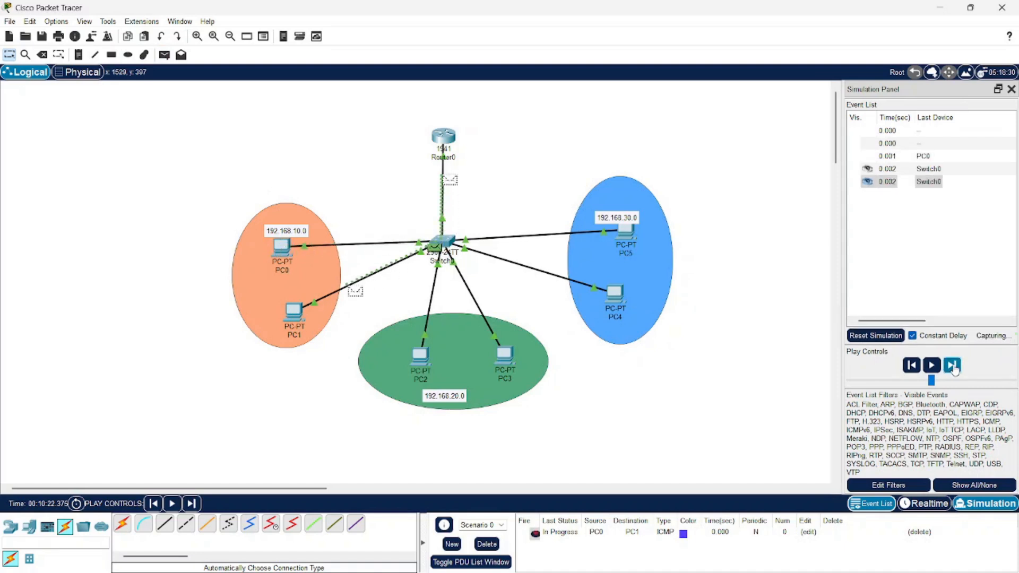
{"action": "left_click", "coordinate": [953, 366]}
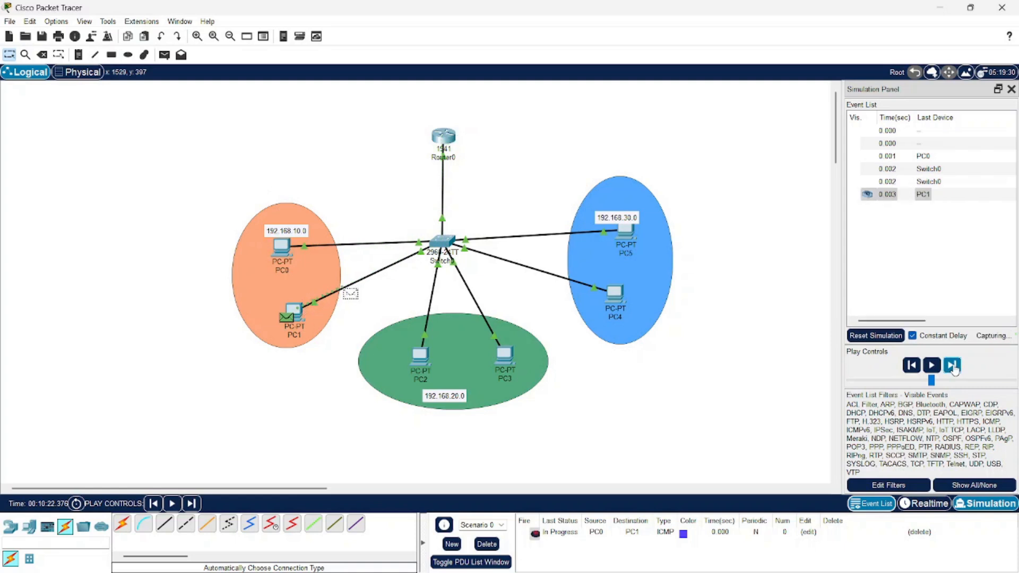
{"action": "left_click", "coordinate": [953, 366]}
{"action": "left_click", "coordinate": [953, 366]}
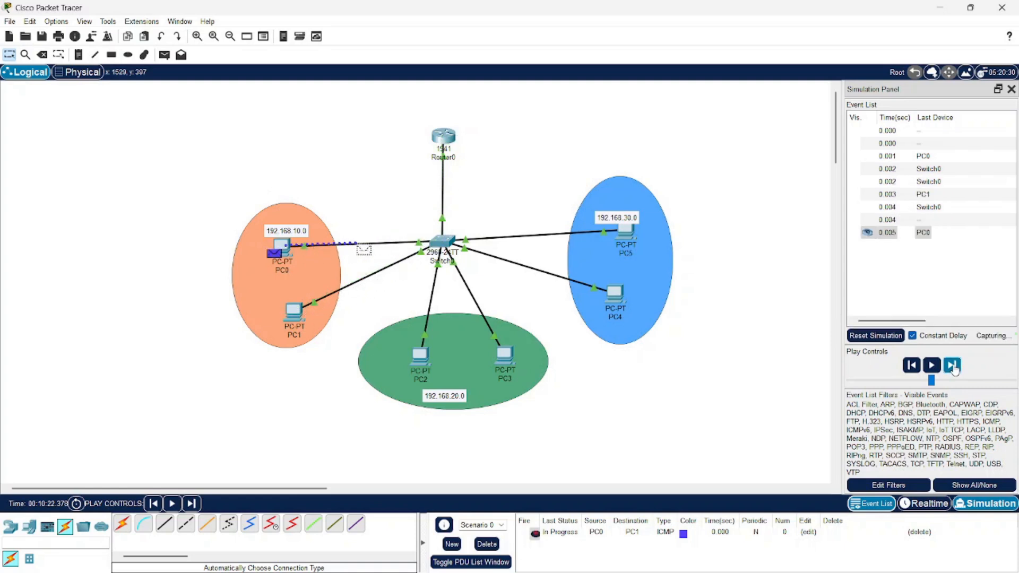
{"action": "left_click", "coordinate": [953, 366]}
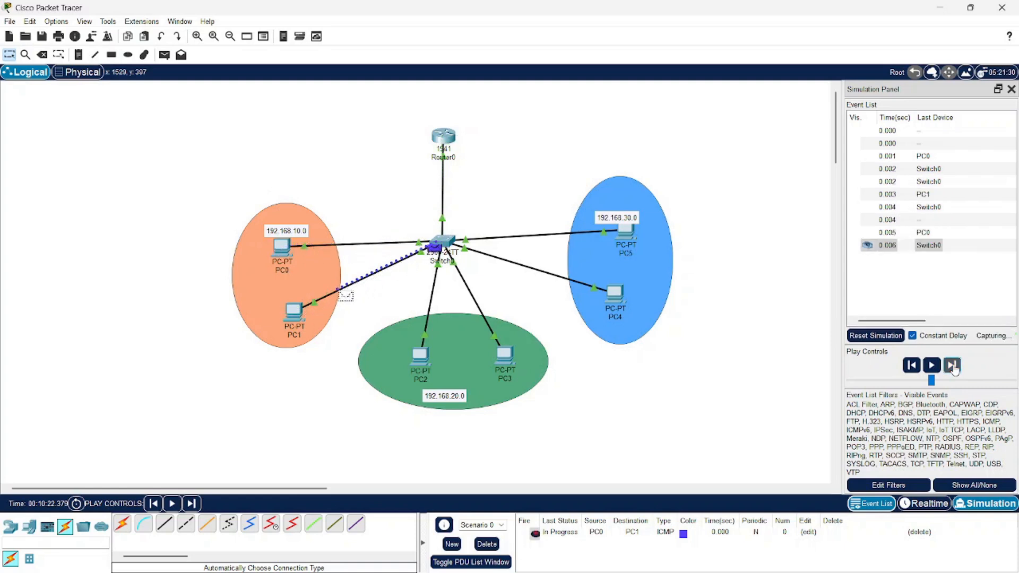
{"action": "left_click", "coordinate": [953, 366]}
{"action": "left_click", "coordinate": [953, 365]}
{"action": "left_click", "coordinate": [953, 366]}
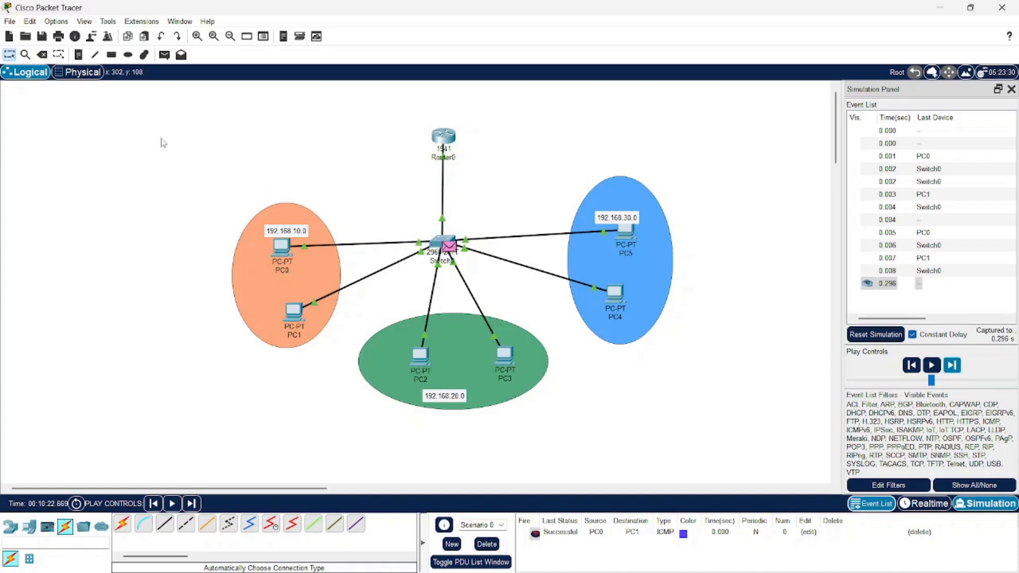
Add a simple PDU from PC0 in VLAN 10 to PC2 in VLAN 20.
{"action": "left_click", "coordinate": [164, 55]}
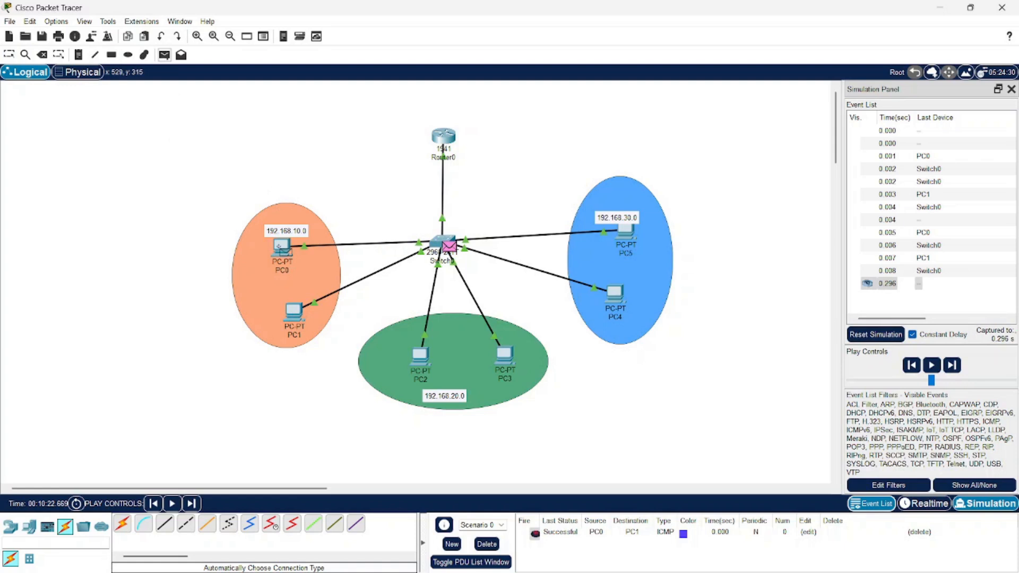
{"action": "left_click", "coordinate": [277, 245]}
{"action": "left_click", "coordinate": [418, 361]}
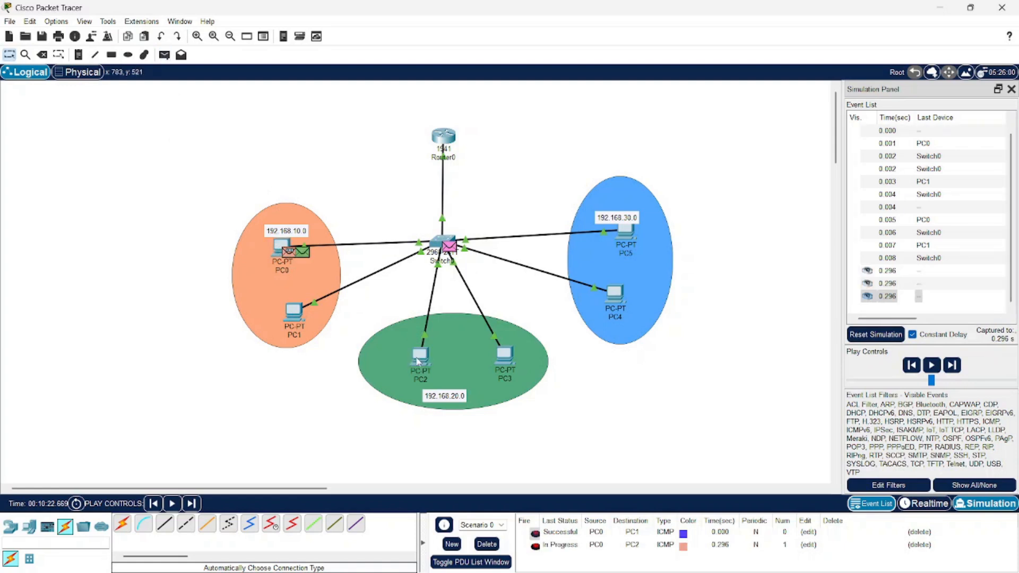
Advance the simulation event by event to trace the PC0-to-PC2 packet through the switch and router.
{"action": "left_click", "coordinate": [952, 365]}
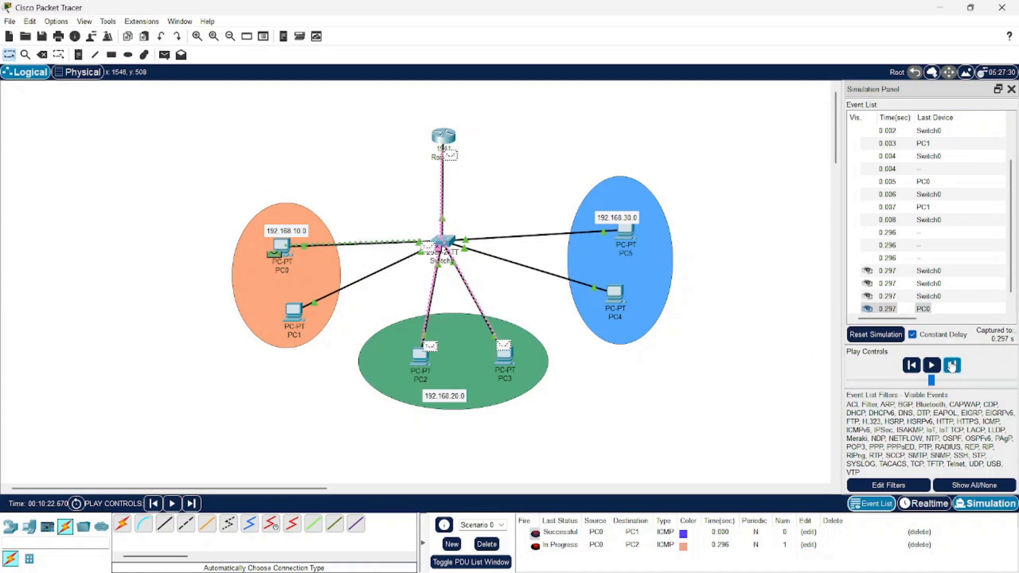
{"action": "left_click", "coordinate": [952, 365]}
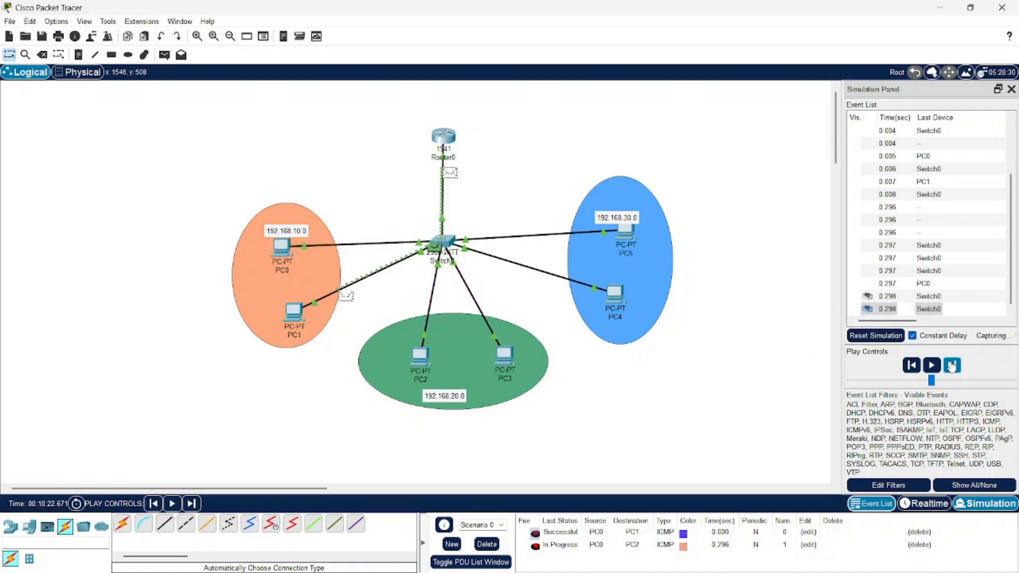
{"action": "left_click", "coordinate": [951, 366]}
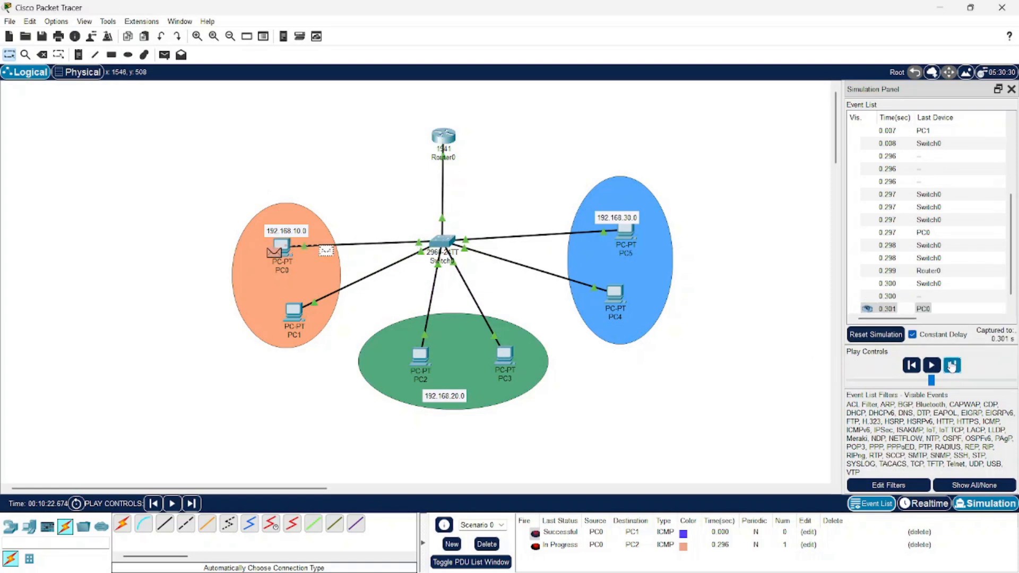
{"action": "left_click", "coordinate": [951, 365]}
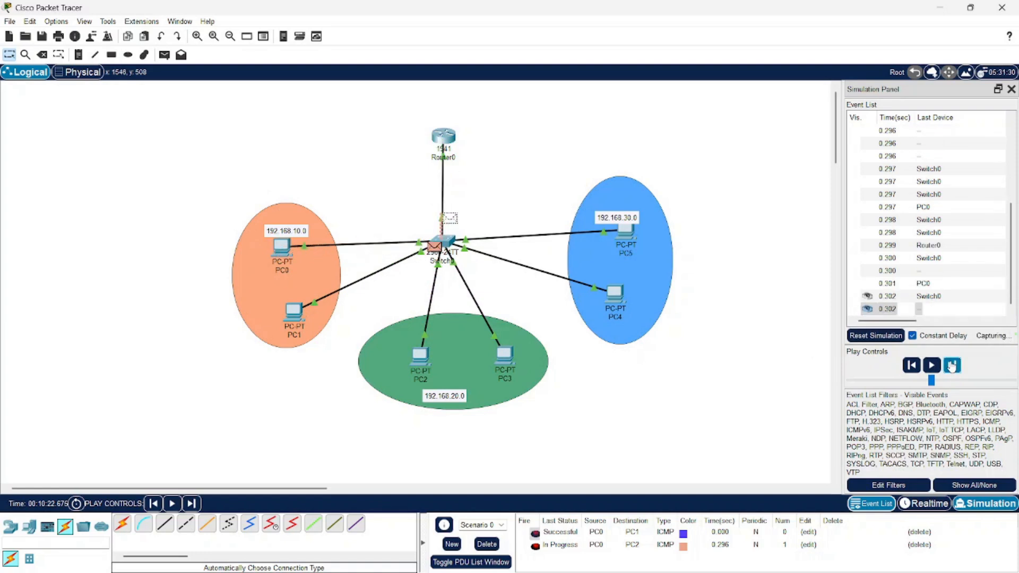
{"action": "left_click", "coordinate": [952, 365]}
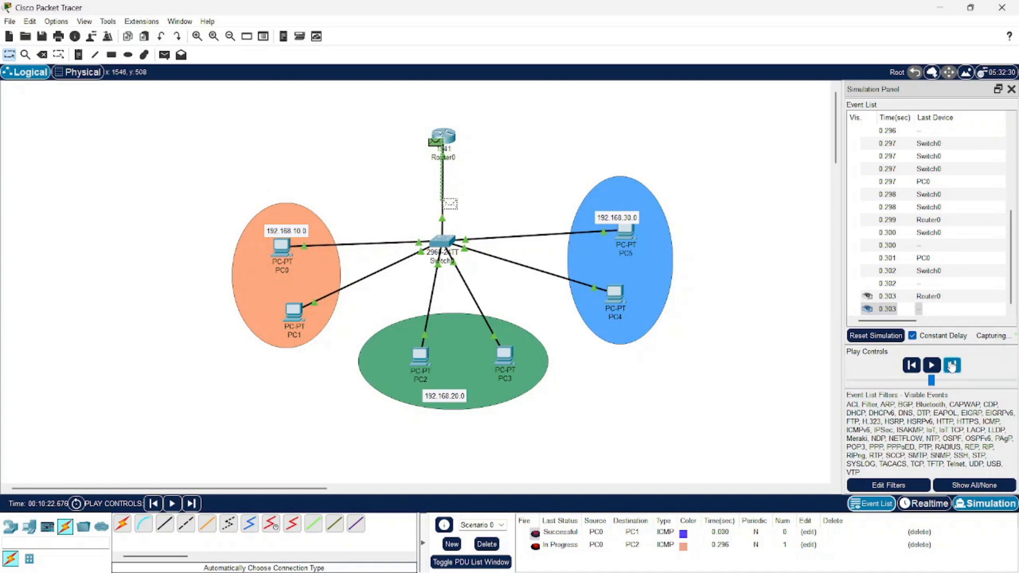
{"action": "left_click", "coordinate": [952, 365]}
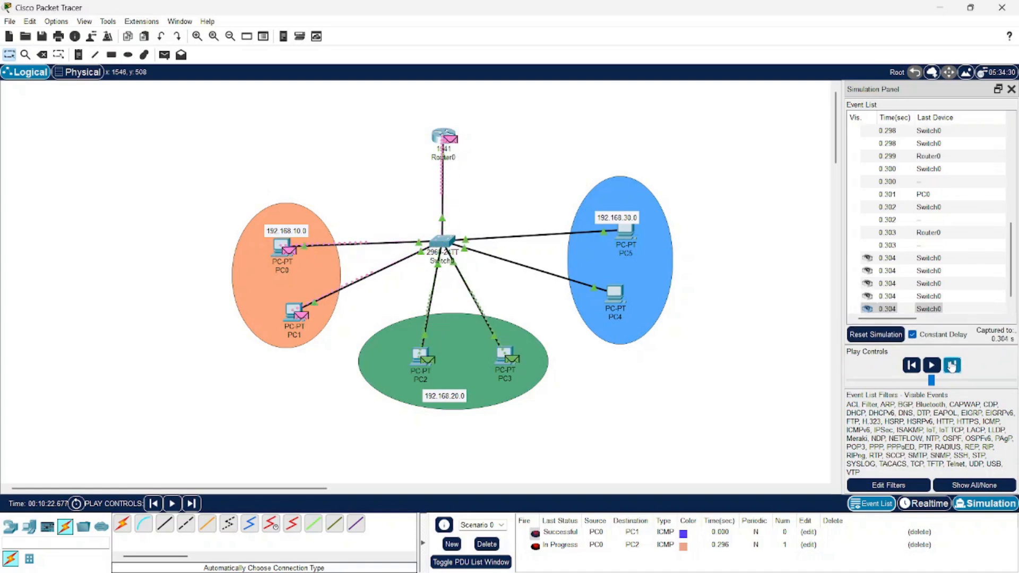
{"action": "left_click", "coordinate": [951, 365]}
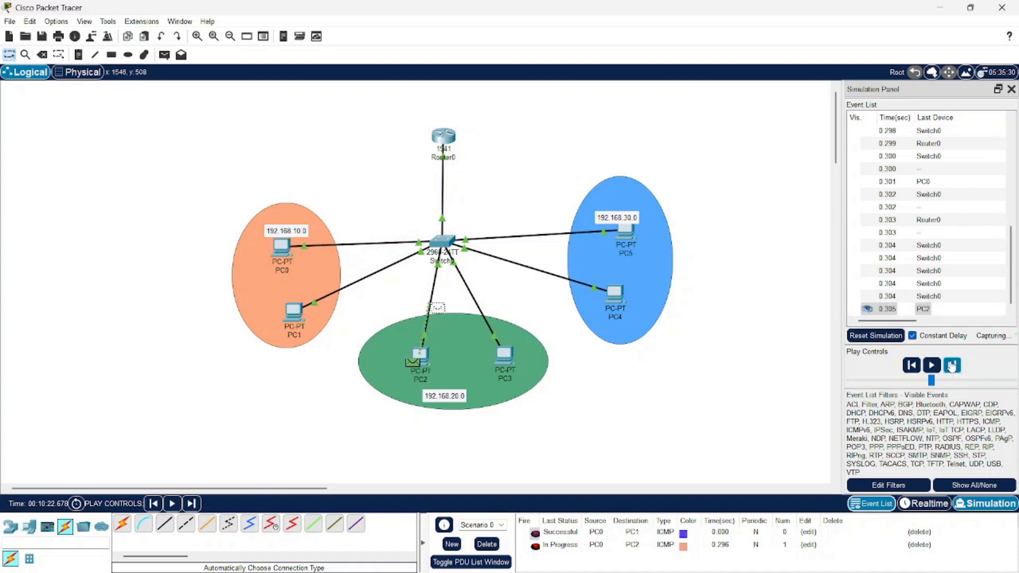
{"action": "left_click", "coordinate": [951, 365]}
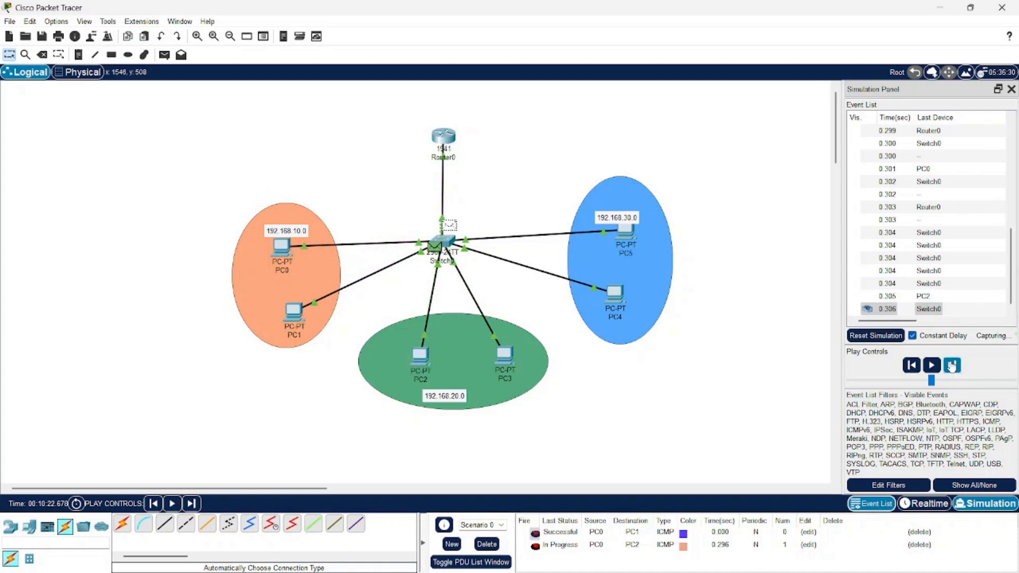
{"action": "left_click", "coordinate": [952, 365]}
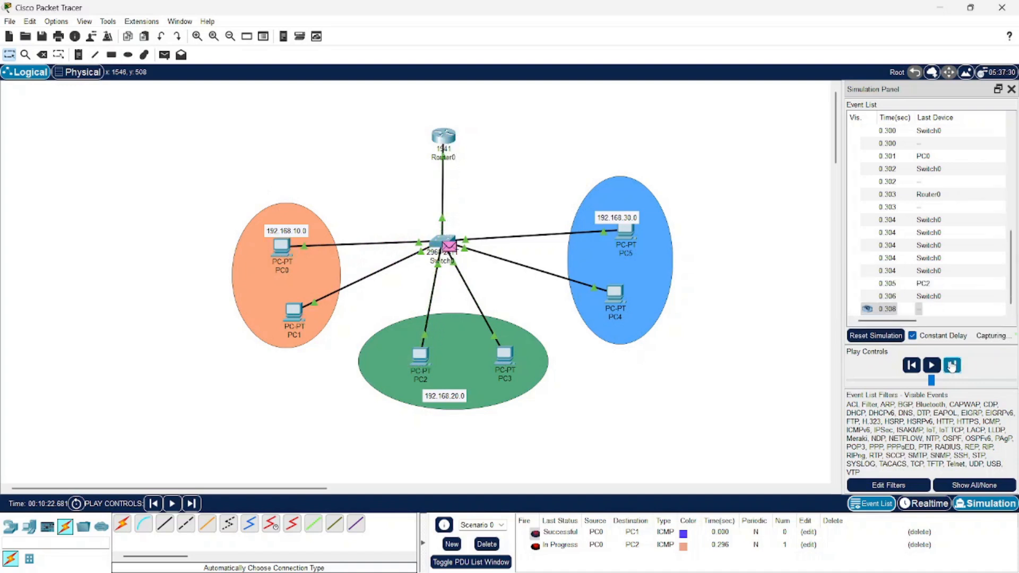
{"action": "left_click", "coordinate": [952, 366]}
{"action": "left_click", "coordinate": [952, 365]}
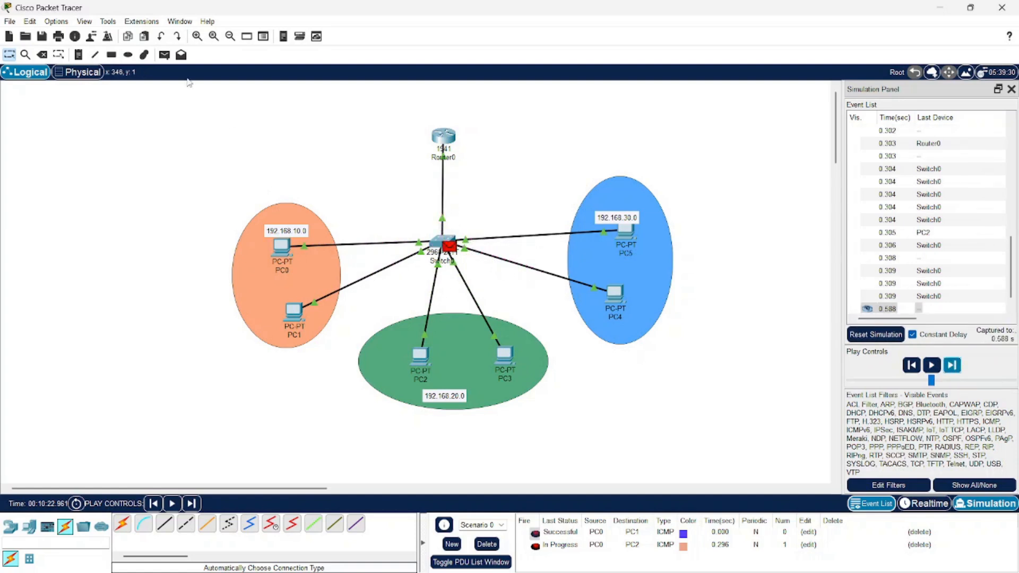
Add a second simple PDU from PC0 to PC2.
{"action": "left_click", "coordinate": [164, 54]}
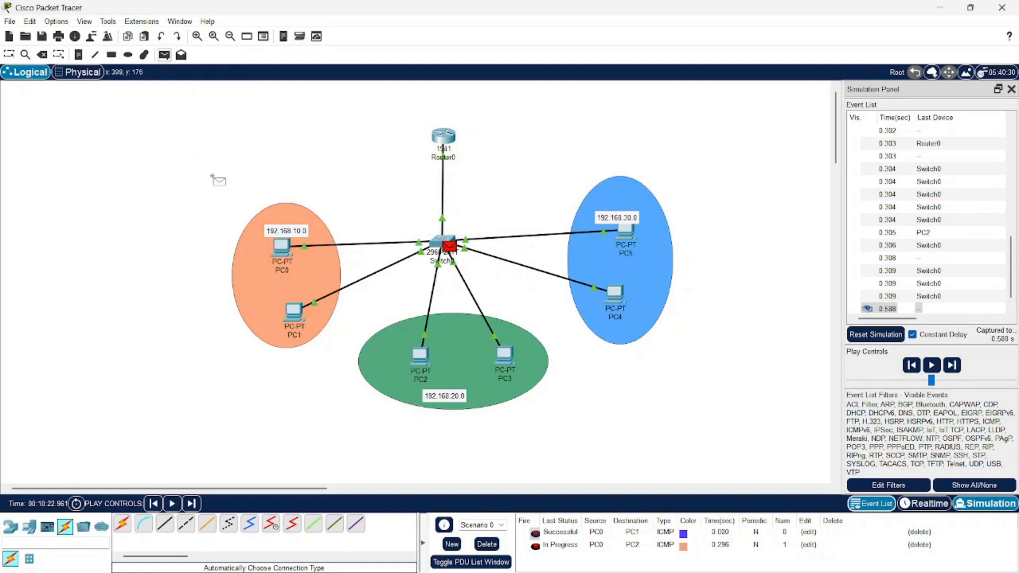
{"action": "left_click", "coordinate": [281, 242]}
{"action": "left_click", "coordinate": [419, 355]}
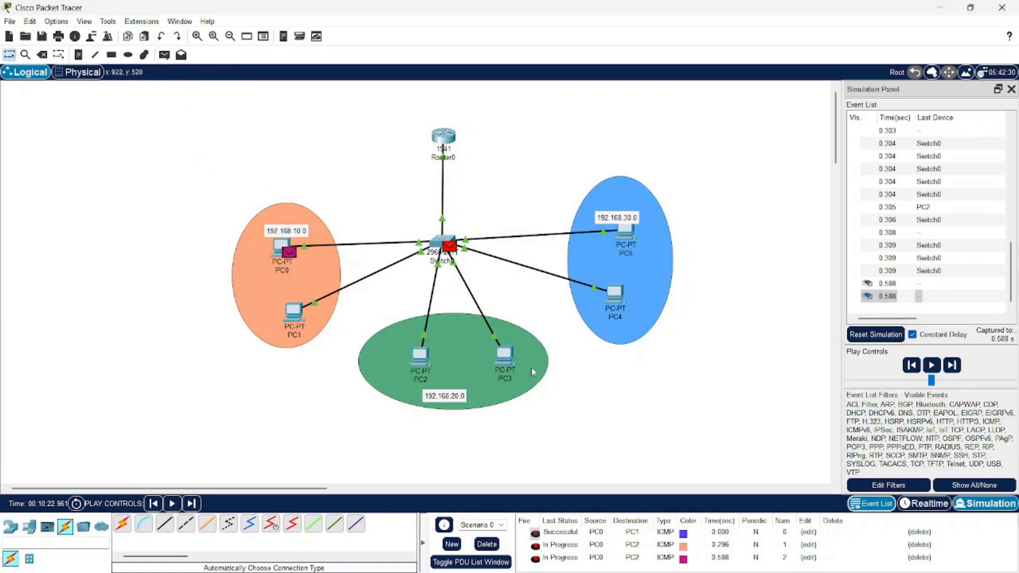
Delete the PC0-to-PC1 PDU and the older PC0-to-PC2 PDU, and advance the simulation.
{"action": "left_click", "coordinate": [918, 532]}
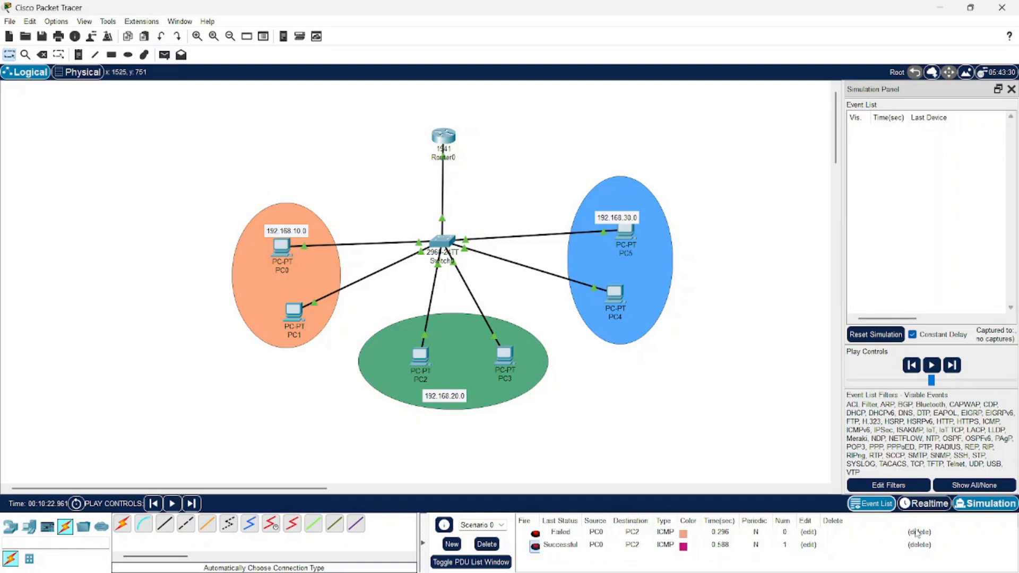
{"action": "left_click", "coordinate": [918, 533]}
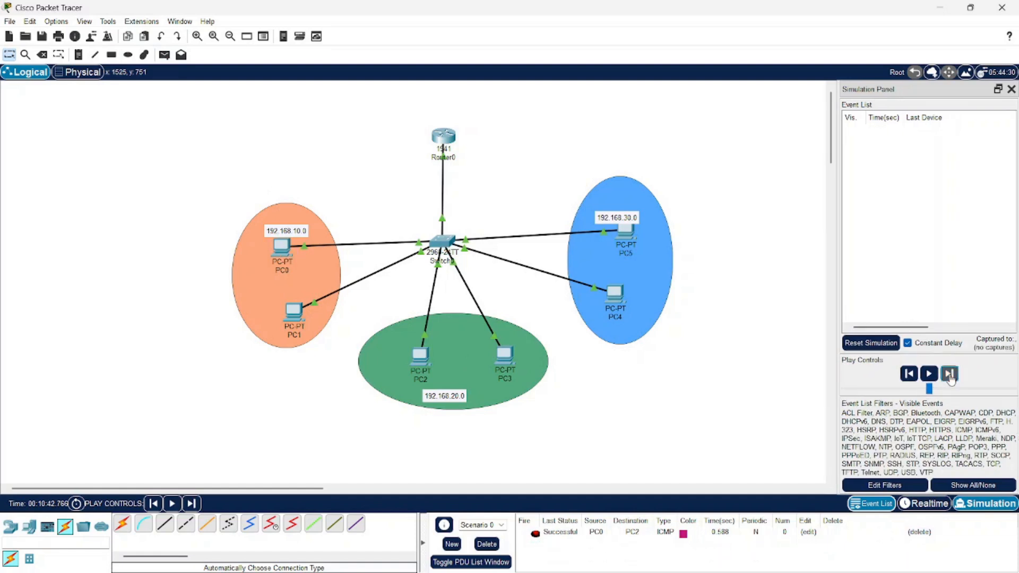
{"action": "left_click", "coordinate": [950, 374]}
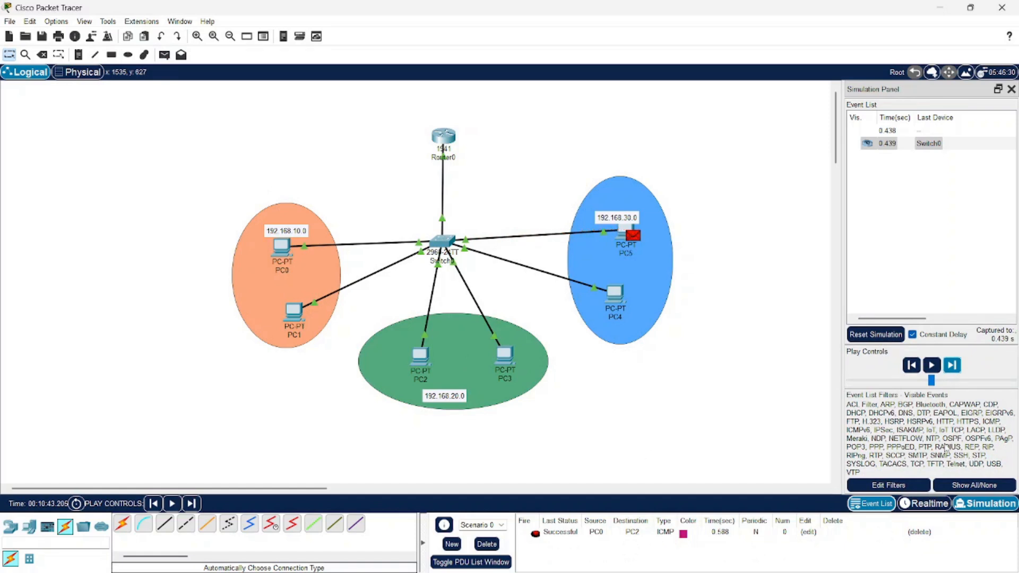
Switch to realtime mode and send a simple PDU from PC0 to PC2.
{"action": "left_click", "coordinate": [936, 508]}
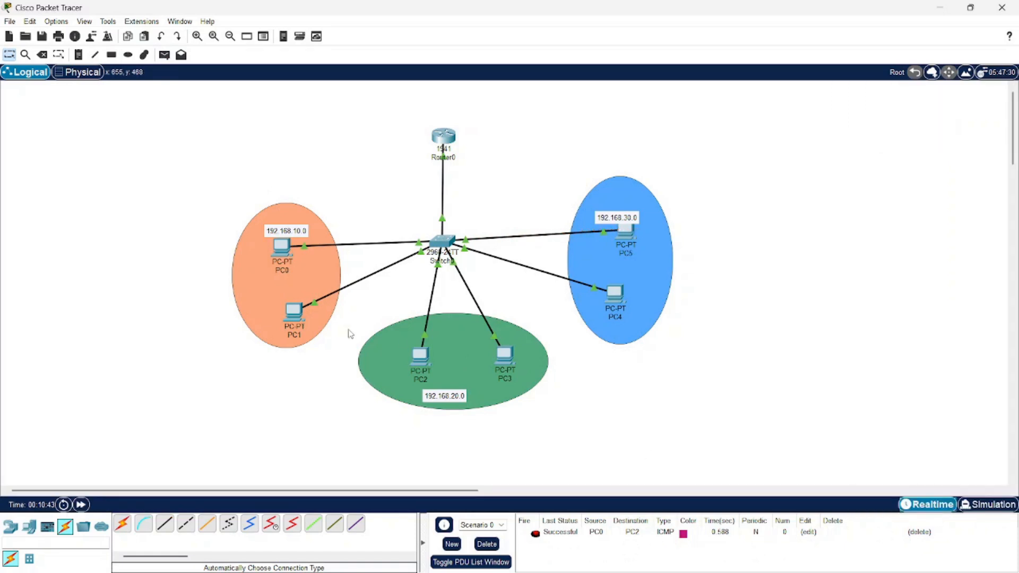
{"action": "left_click", "coordinate": [164, 54]}
{"action": "left_click", "coordinate": [282, 245]}
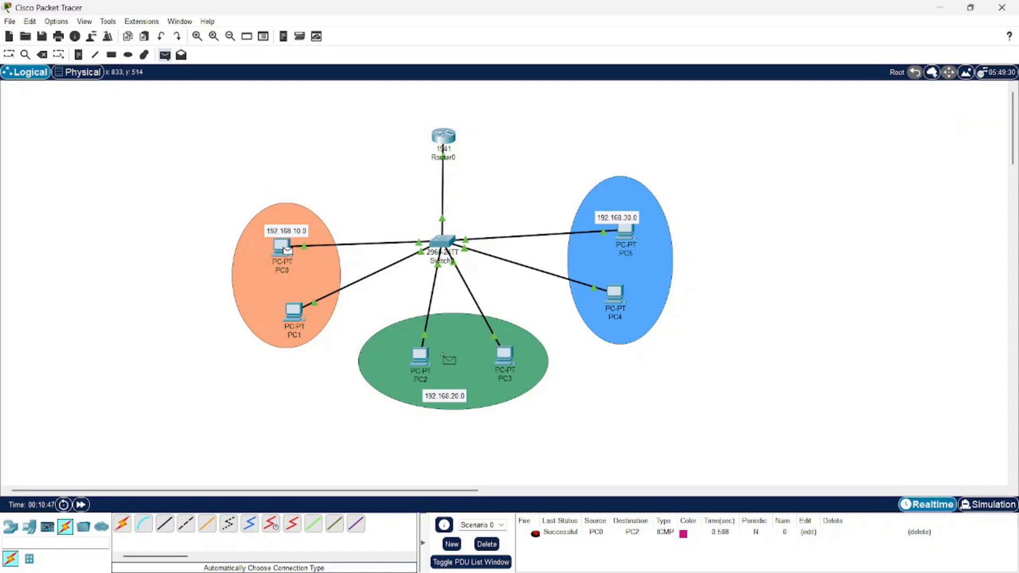
{"action": "left_click", "coordinate": [422, 356]}
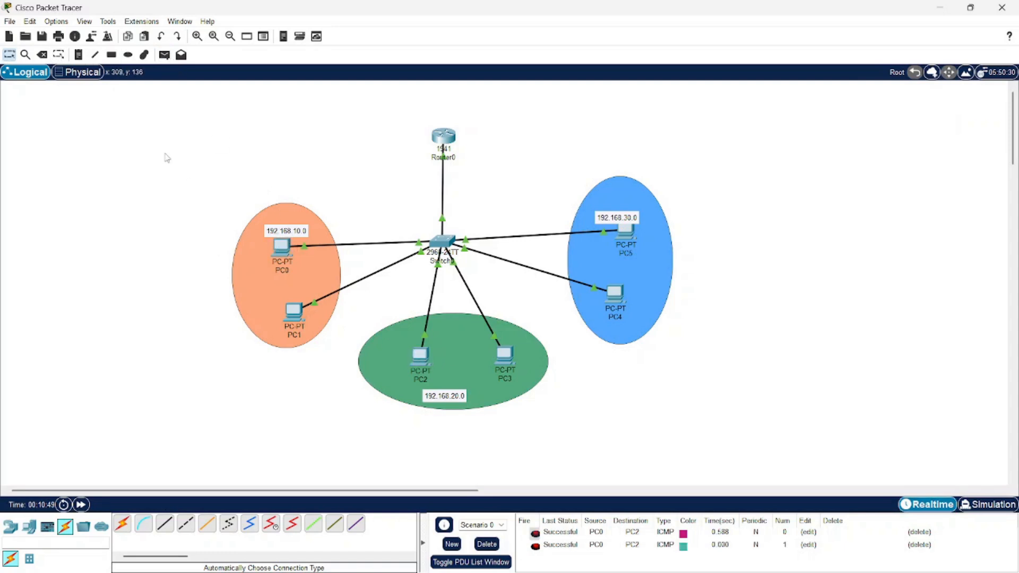
Send two simple PDUs in a row from PC0 to PC5 in VLAN 30.
{"action": "left_click", "coordinate": [164, 55]}
{"action": "left_click", "coordinate": [280, 246]}
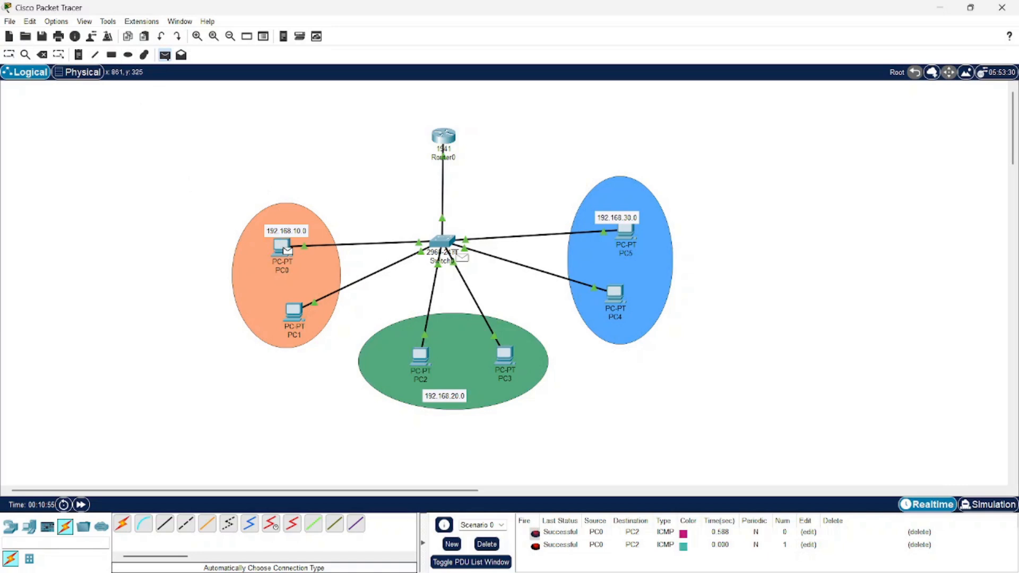
{"action": "left_click", "coordinate": [626, 230]}
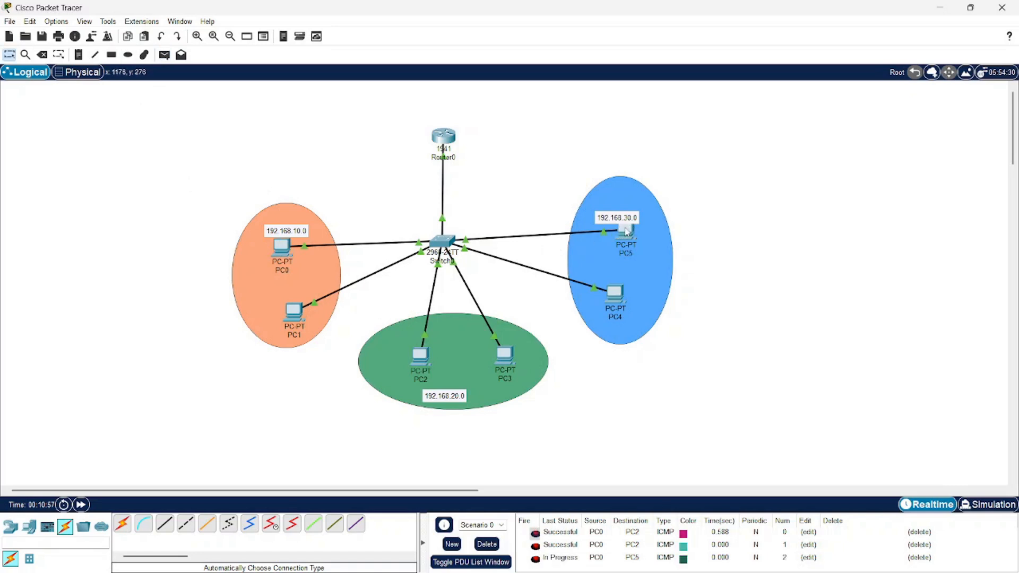
{"action": "left_click", "coordinate": [164, 55]}
{"action": "left_click", "coordinate": [277, 246]}
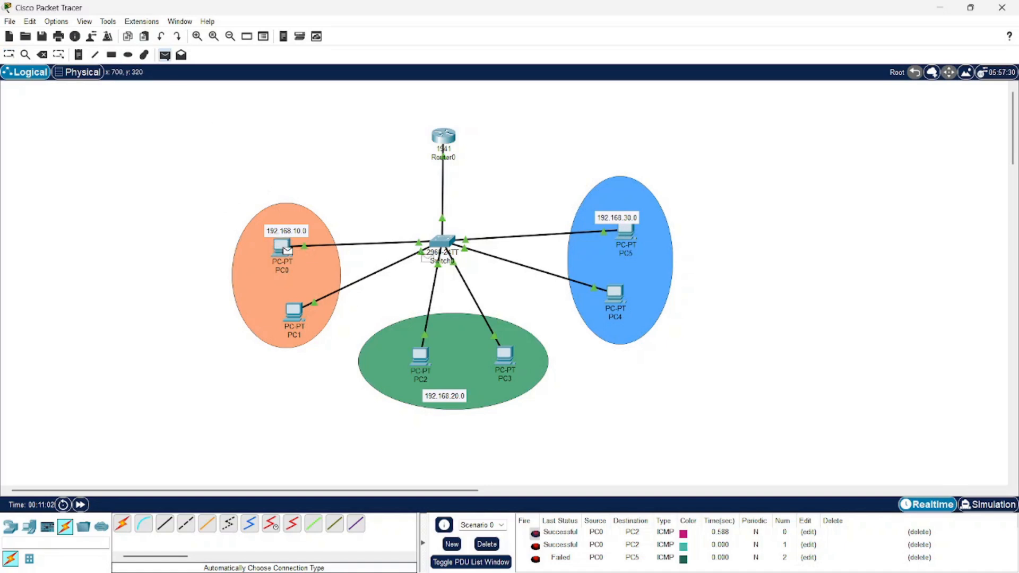
{"action": "left_click", "coordinate": [623, 232]}
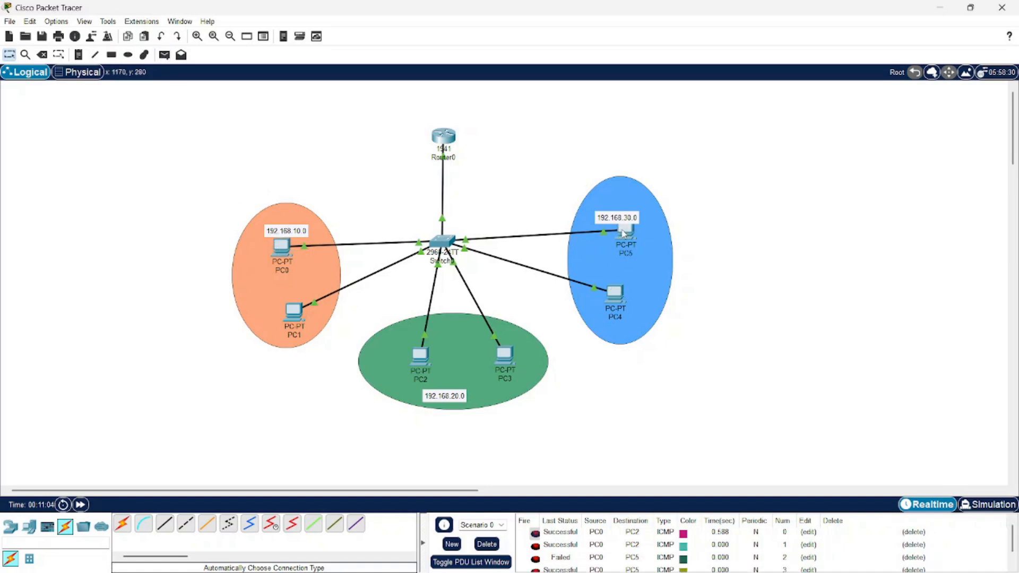
Delete all four PDUs from the scenario's PDU list and switch back to simulation mode.
{"action": "left_click", "coordinate": [919, 533]}
{"action": "left_click", "coordinate": [919, 532]}
{"action": "left_click", "coordinate": [919, 532]}
{"action": "left_click", "coordinate": [920, 533]}
{"action": "left_click", "coordinate": [989, 505]}
{"action": "left_click", "coordinate": [165, 55]}
{"action": "left_click", "coordinate": [281, 247]}
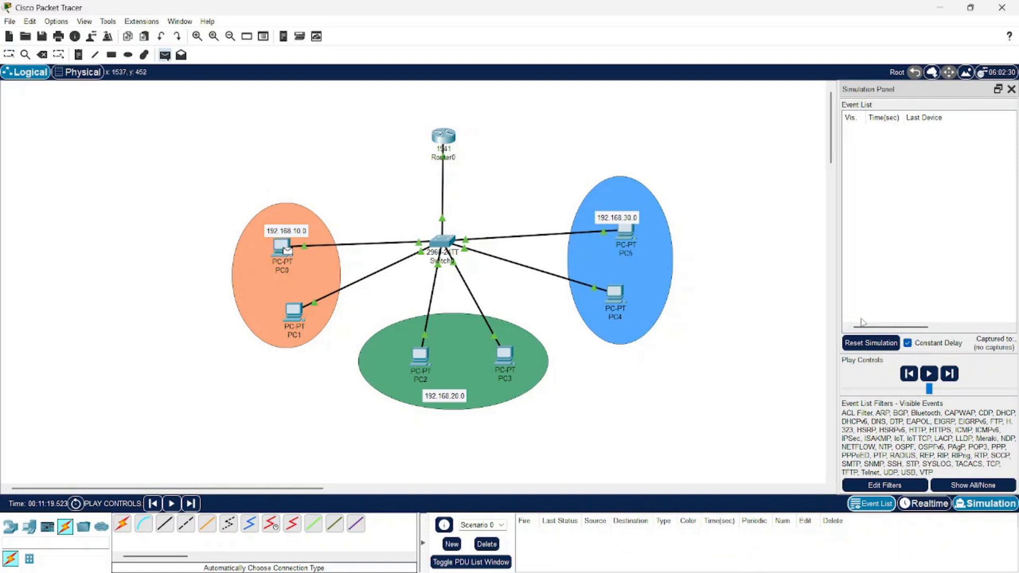
{"action": "left_click", "coordinate": [929, 373]}
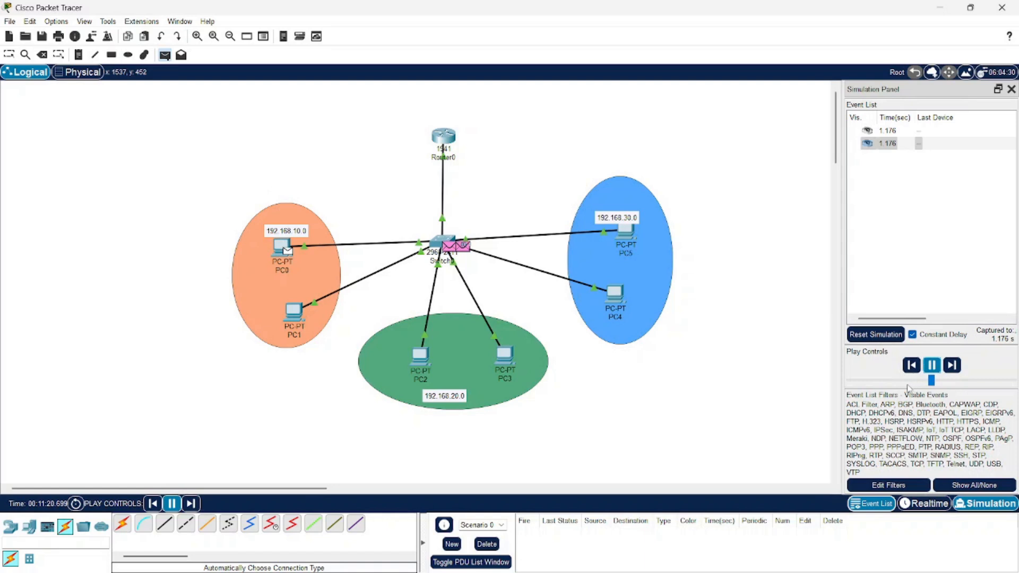
{"action": "left_click", "coordinate": [283, 247]}
{"action": "left_click", "coordinate": [284, 248]}
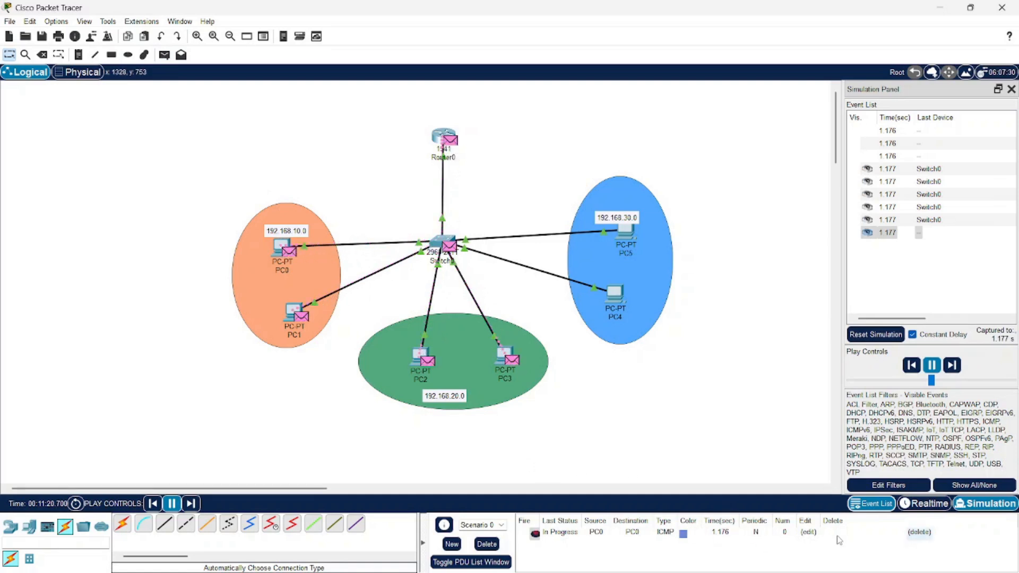
{"action": "left_click", "coordinate": [920, 532]}
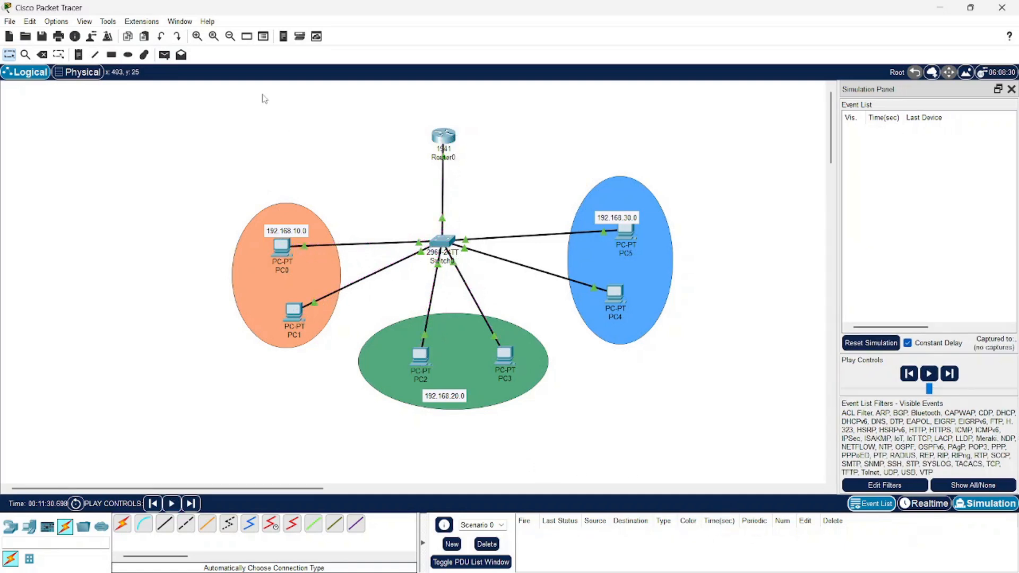
Send a simple PDU from PC0 to PC4, play the simulation and advance it through the captured events.
{"action": "left_click", "coordinate": [165, 55]}
{"action": "left_click", "coordinate": [283, 247]}
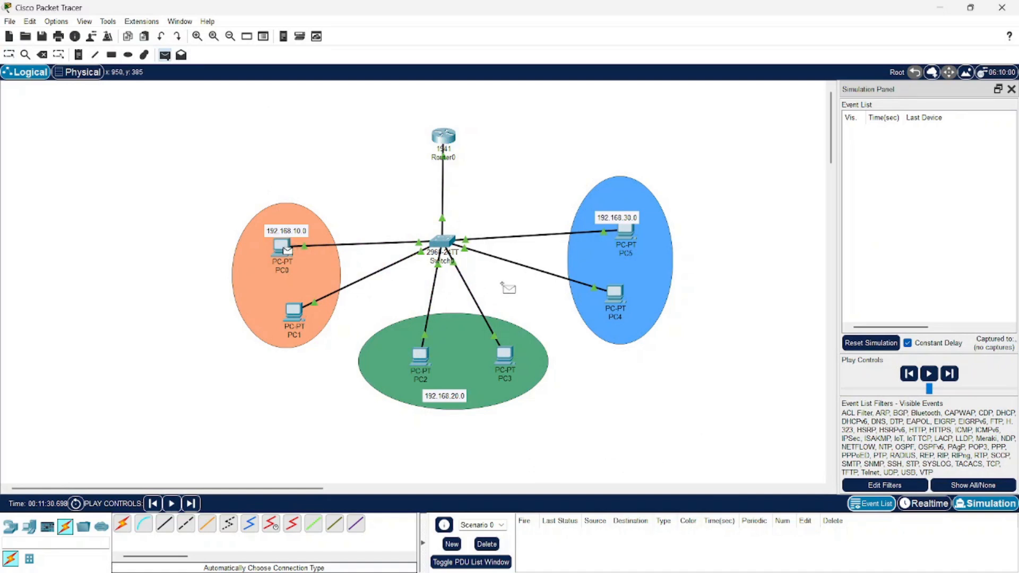
{"action": "left_click", "coordinate": [616, 294]}
{"action": "left_click", "coordinate": [932, 366]}
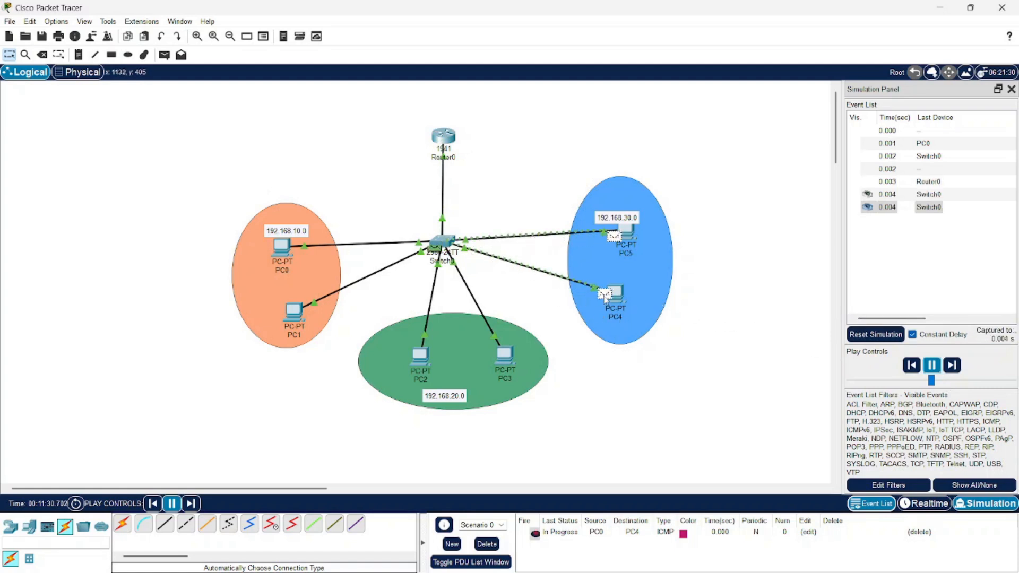
{"action": "mouse_move", "coordinate": [625, 305]}
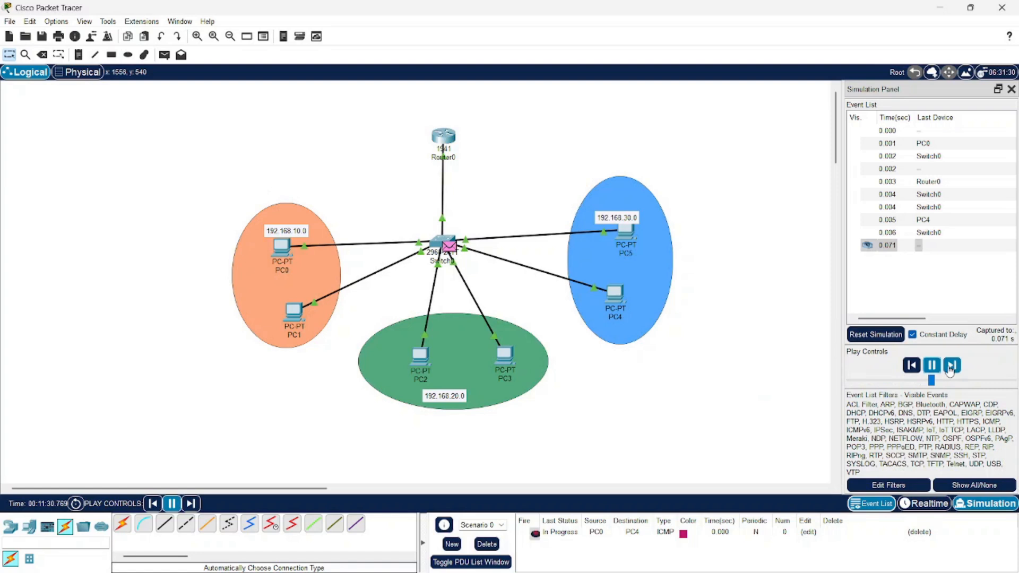
{"action": "left_click", "coordinate": [951, 370]}
Send another simple PDU from PC0 to PC4 while the simulation is playing.
{"action": "left_click", "coordinate": [164, 55]}
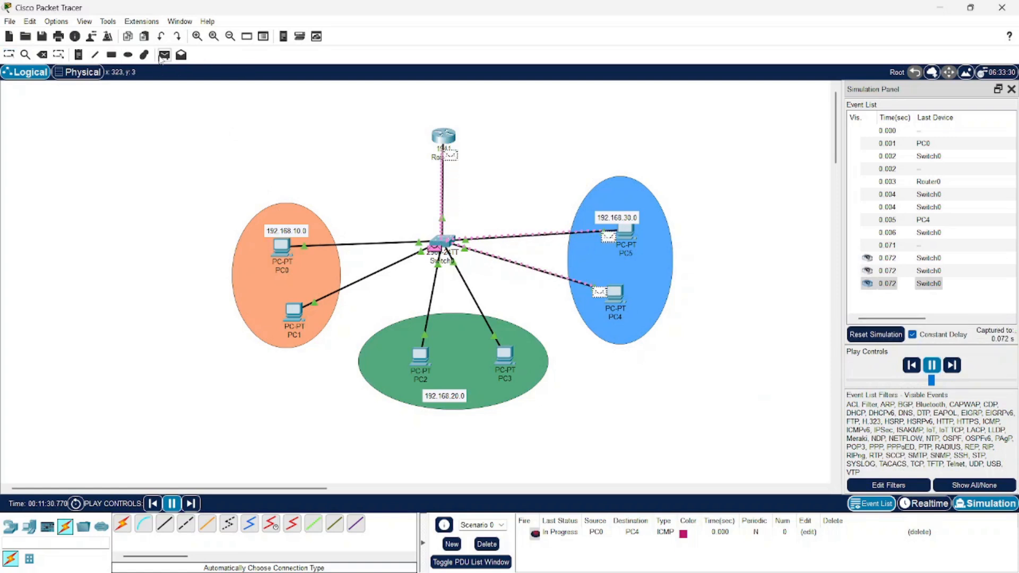
{"action": "left_click", "coordinate": [277, 243]}
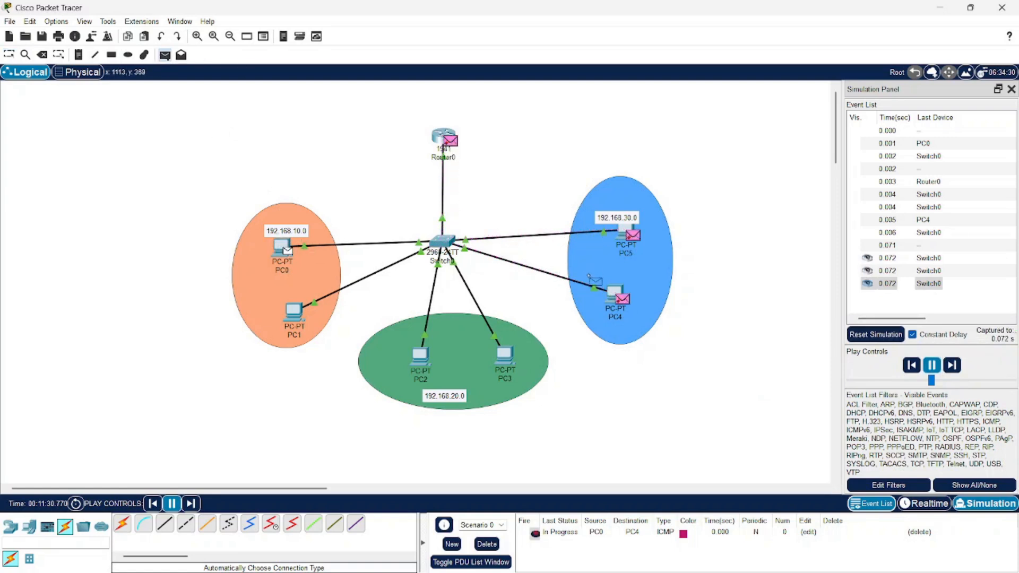
{"action": "left_click", "coordinate": [614, 293]}
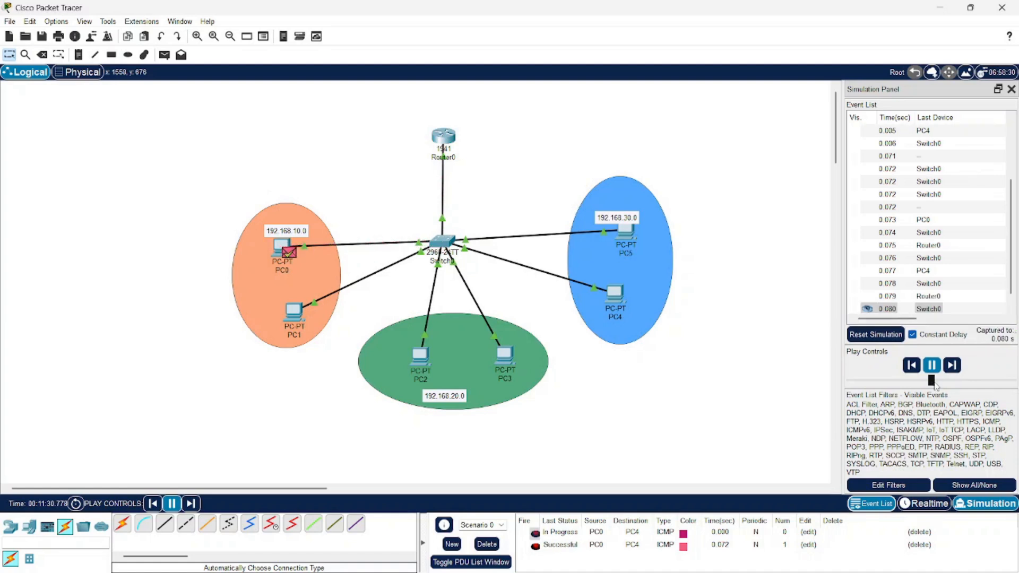
Switch to realtime mode and delete both PC0-to-PC4 PDUs from the scenario's PDU list.
{"action": "left_click", "coordinate": [927, 505]}
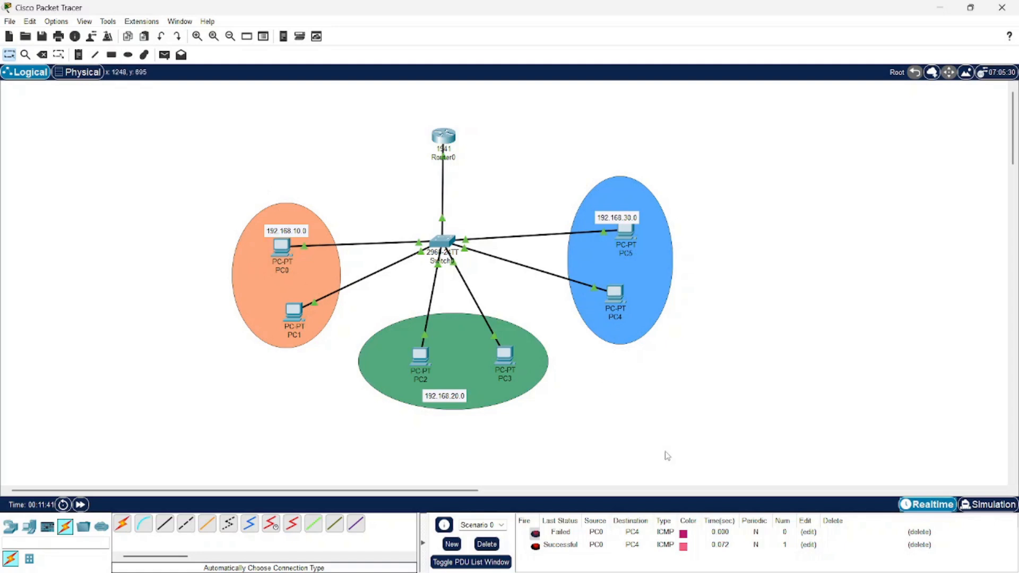
{"action": "left_click", "coordinate": [918, 533]}
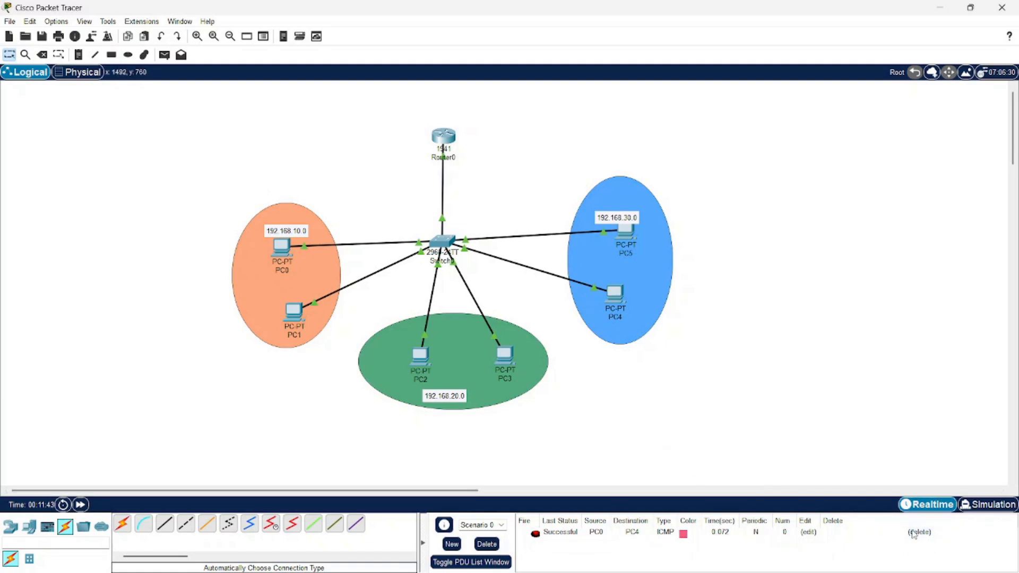
{"action": "left_click", "coordinate": [916, 533]}
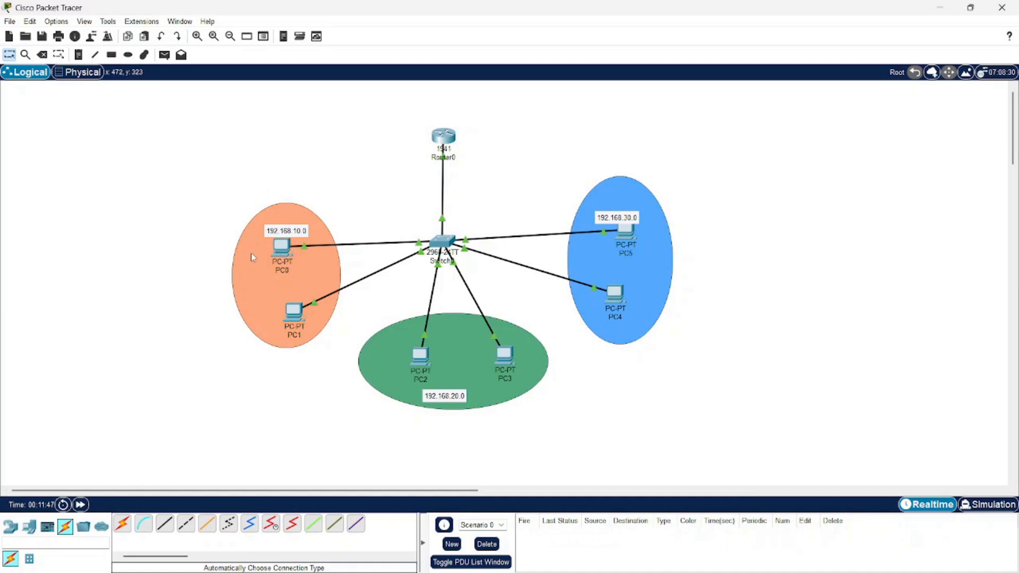
Send two simple PDUs in a row from PC0 to PC3 in VLAN 20.
{"action": "left_click", "coordinate": [164, 54]}
{"action": "left_click", "coordinate": [283, 249]}
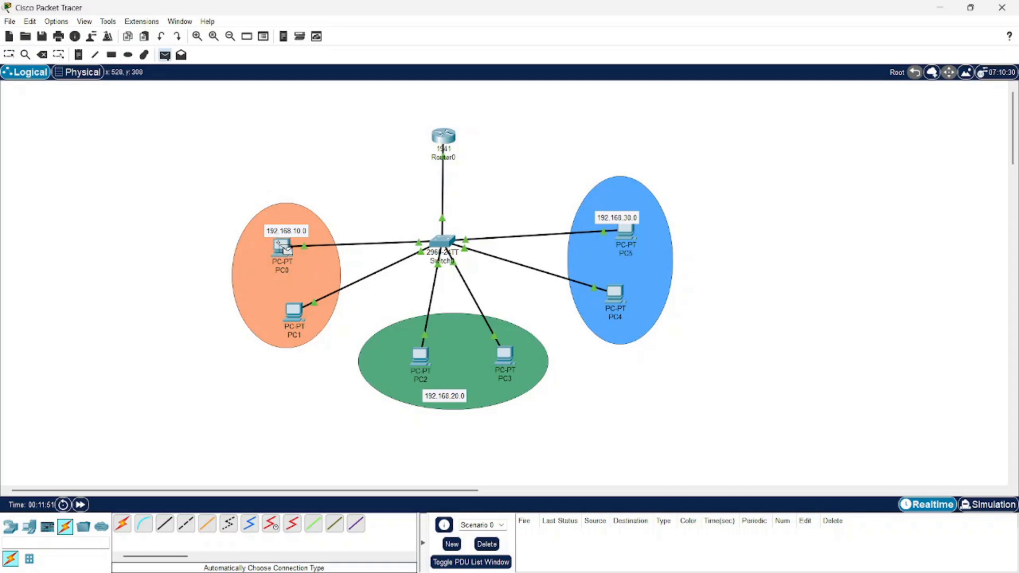
{"action": "left_click", "coordinate": [503, 364]}
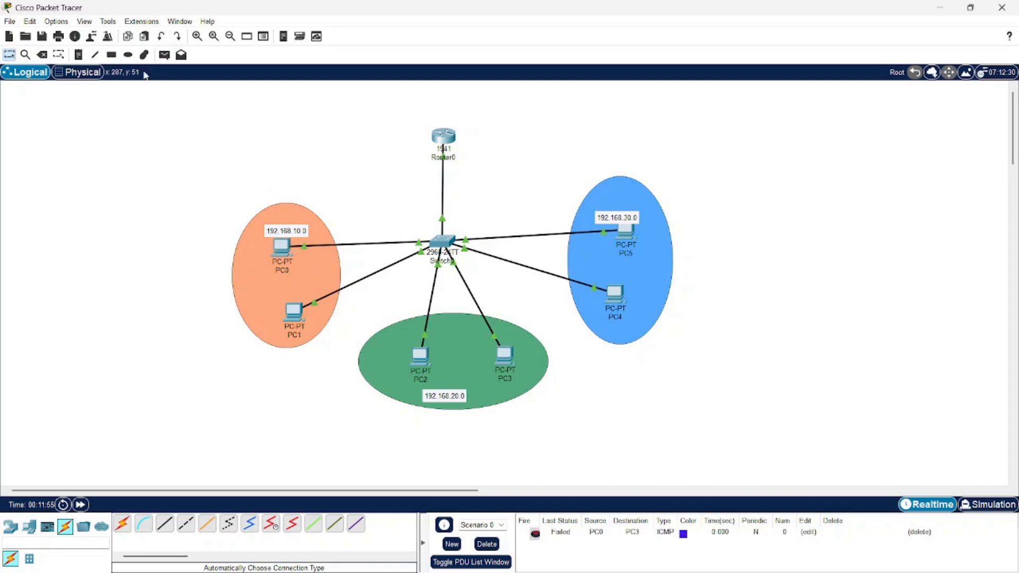
{"action": "left_click", "coordinate": [164, 54]}
{"action": "left_click", "coordinate": [281, 248]}
{"action": "left_click", "coordinate": [503, 357]}
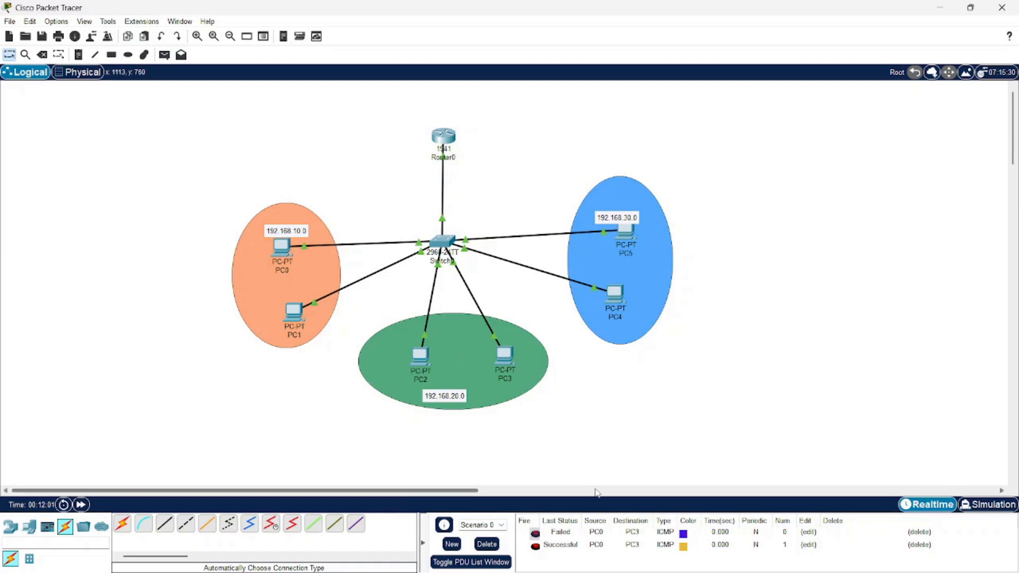
Send one simple PDU from PC1 to PC2 and another from PC1 to PC4.
{"action": "left_click", "coordinate": [166, 55]}
{"action": "left_click", "coordinate": [291, 316]}
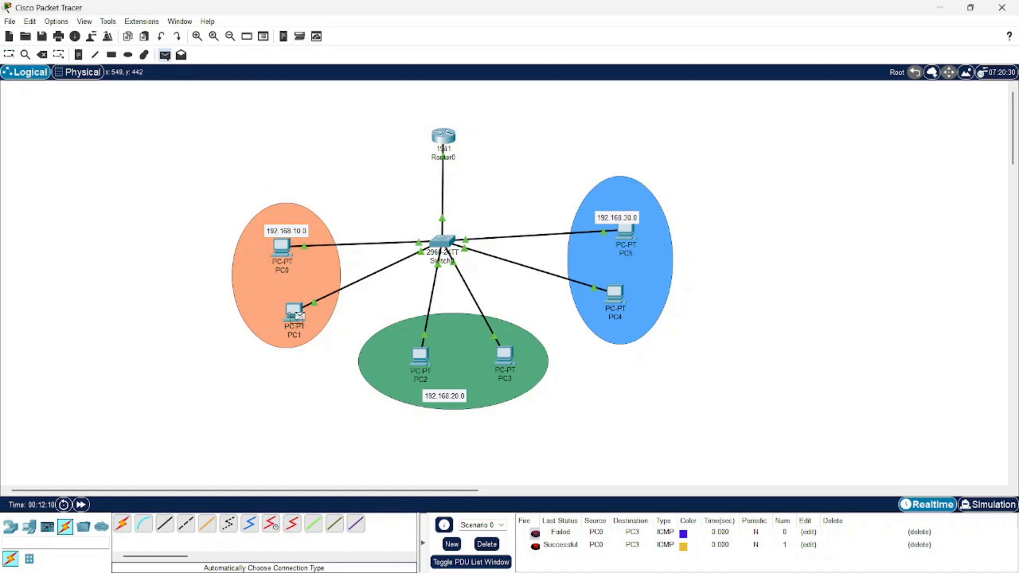
{"action": "left_click", "coordinate": [420, 361]}
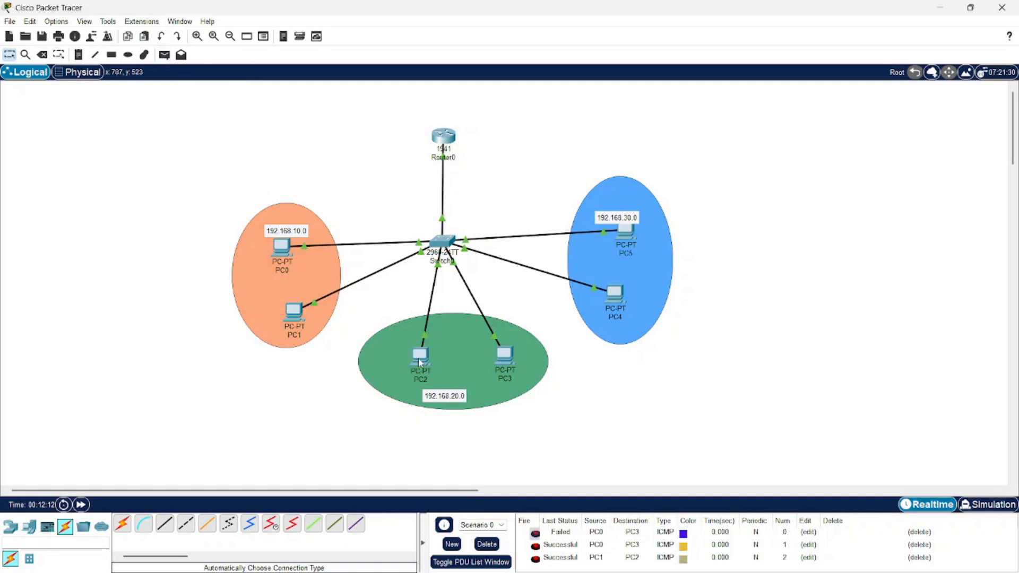
{"action": "left_click", "coordinate": [164, 55]}
{"action": "left_click", "coordinate": [293, 313]}
{"action": "left_click", "coordinate": [614, 296]}
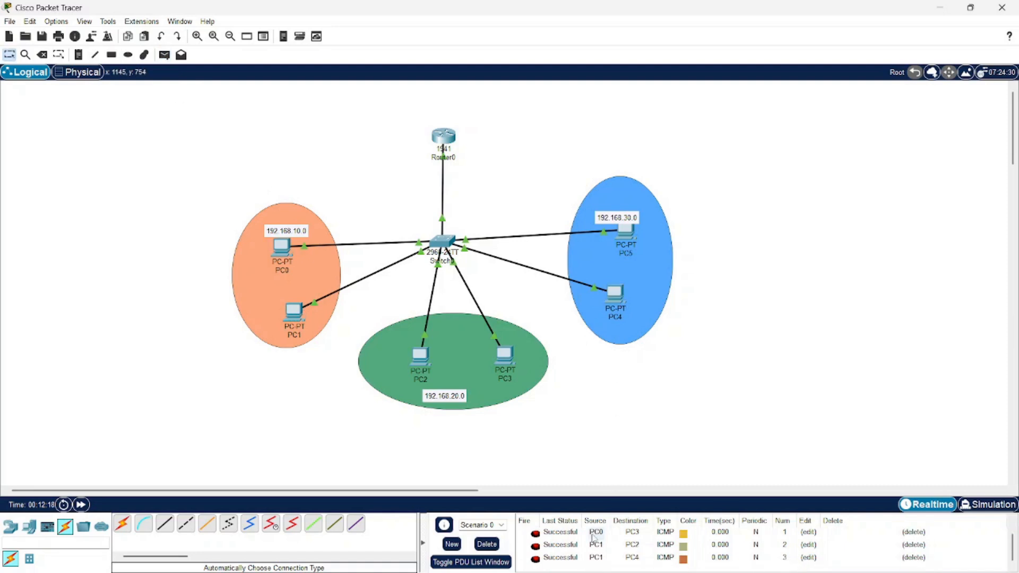